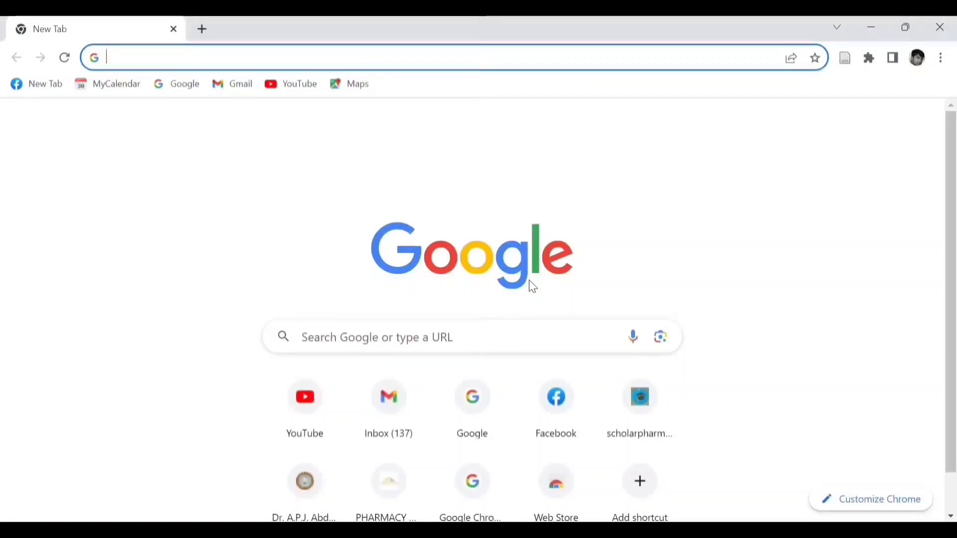
- Search Google for 'up pci registration' and open the Uttar Pradesh Pharmacy Council login result
left_click(518, 339)
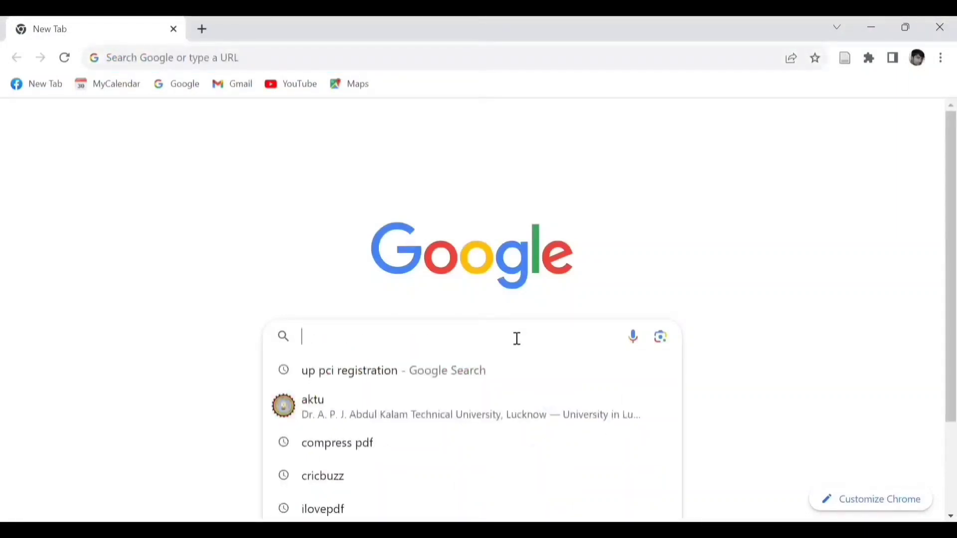
left_click(477, 373)
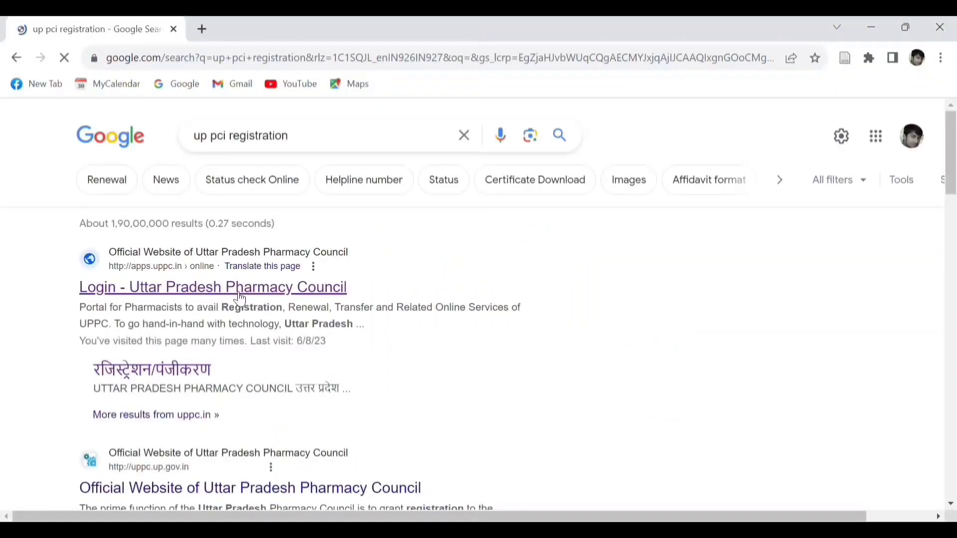
left_click(239, 299)
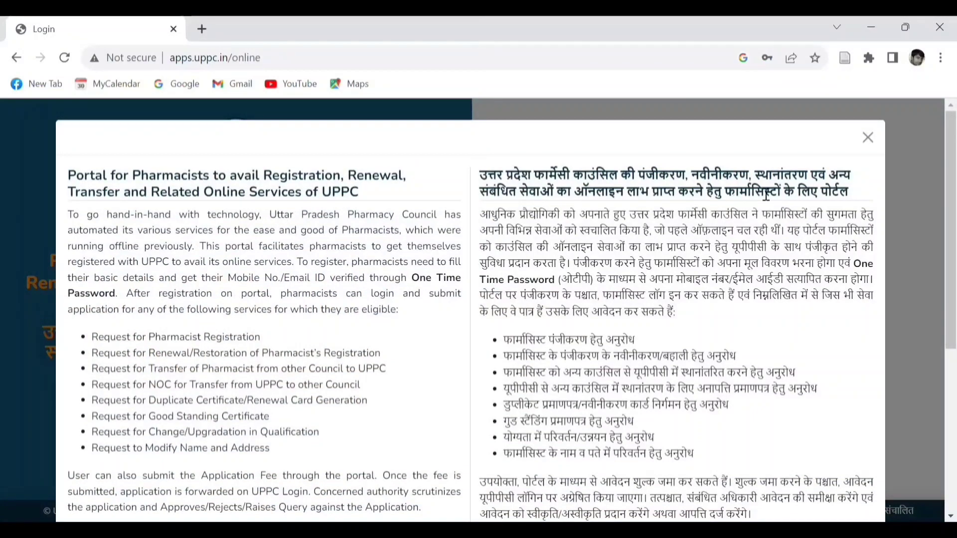
- Scroll through the portal services notice and close it to reveal the registered-user login form
scroll(760, 264, "down", 6)
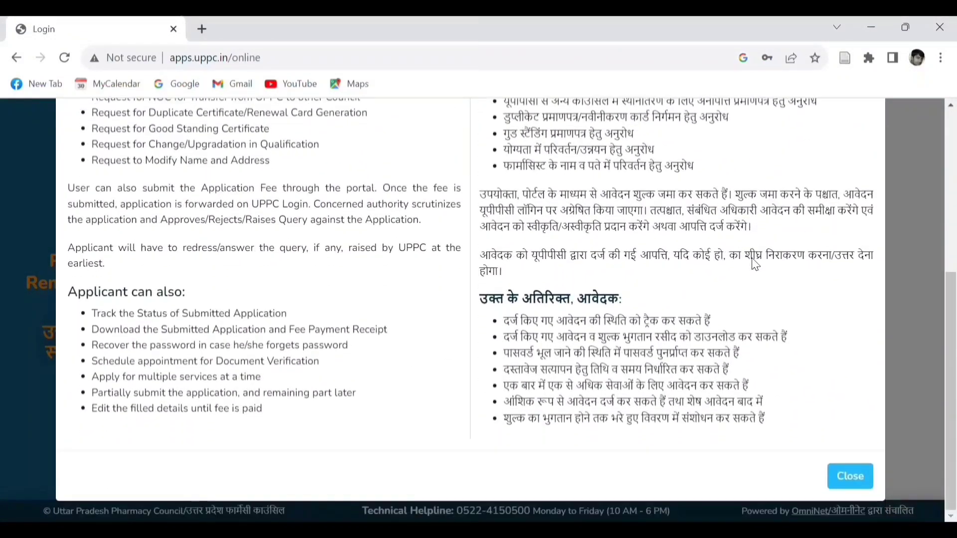
left_click(871, 478)
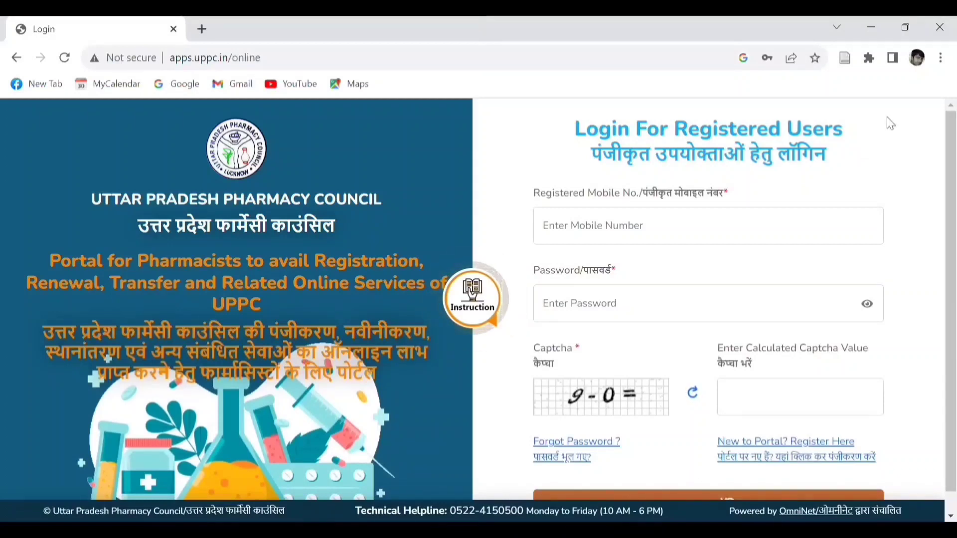
scroll(891, 123, "down", 1)
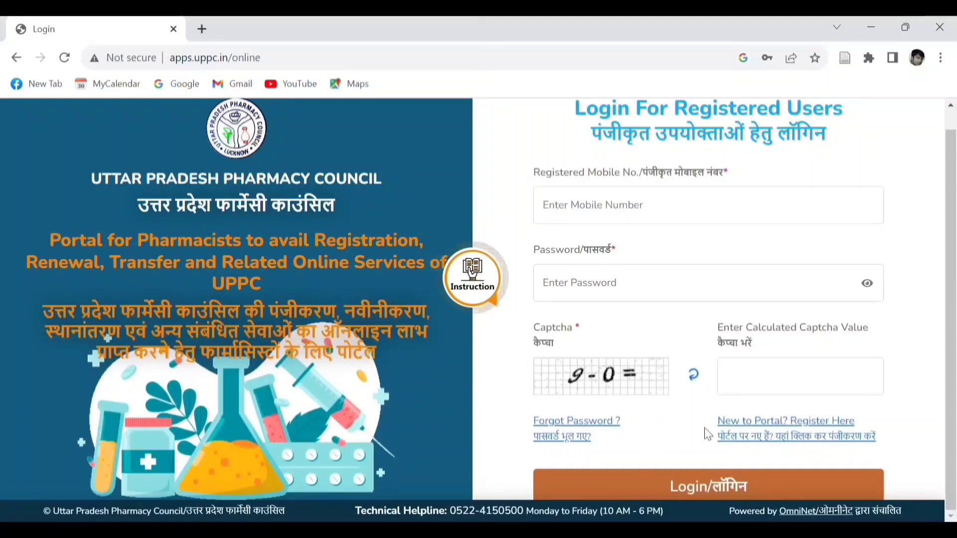
- Open the new-user registration form and set the applicant's title to Mr
left_click(770, 434)
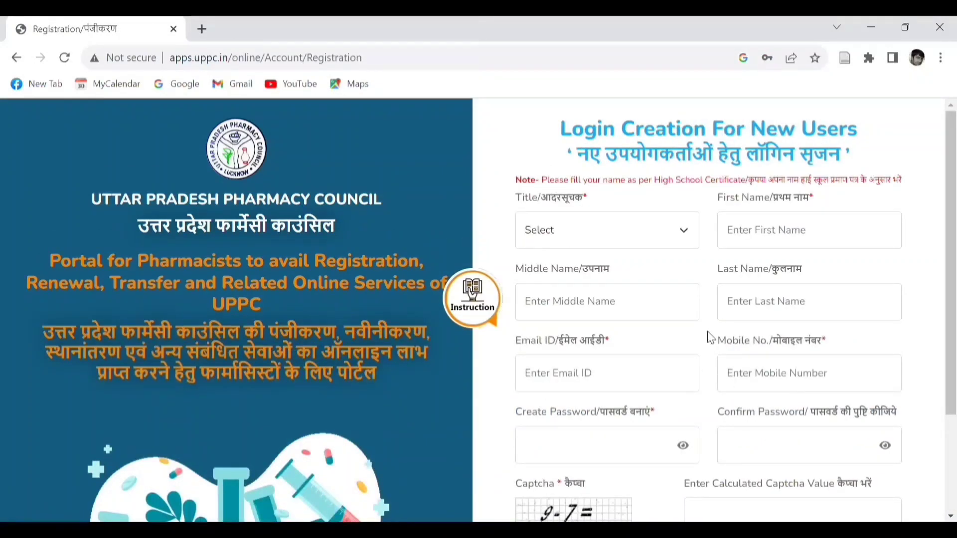
scroll(718, 310, "down", 1)
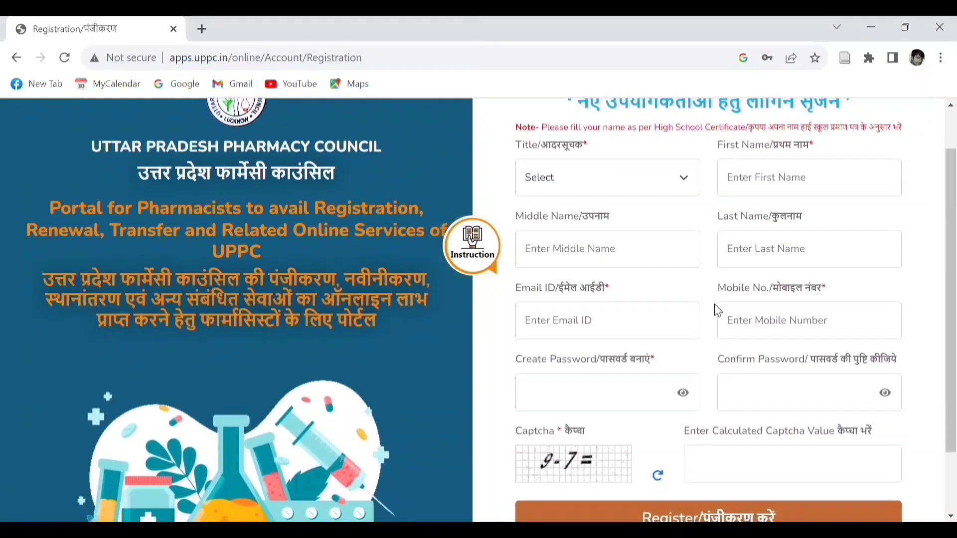
scroll(718, 310, "down", 1)
scroll(718, 310, "down", 1)
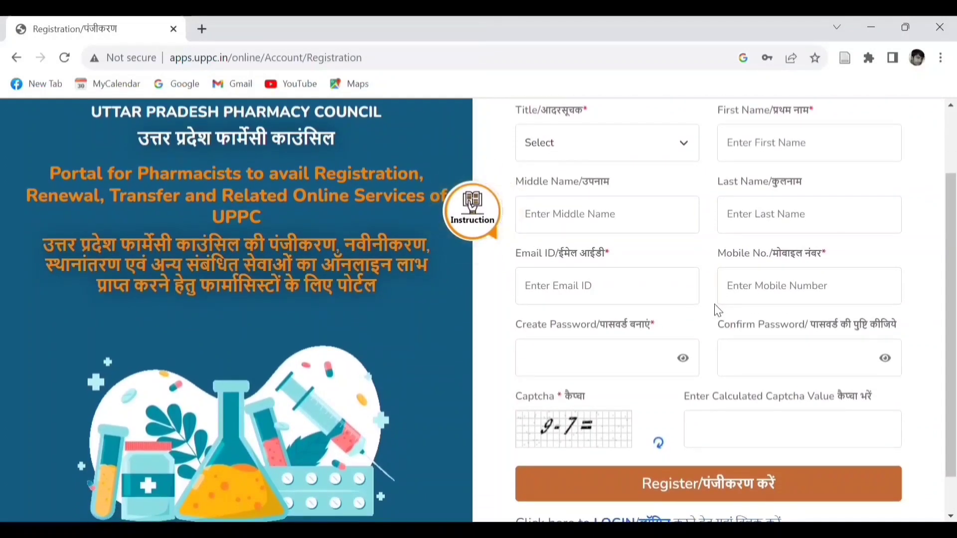
left_click(688, 151)
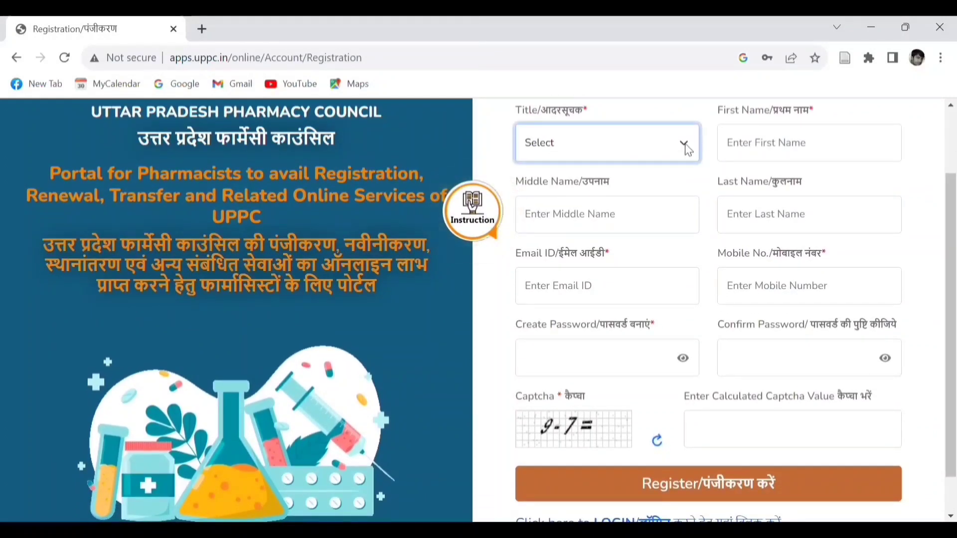
left_click(655, 194)
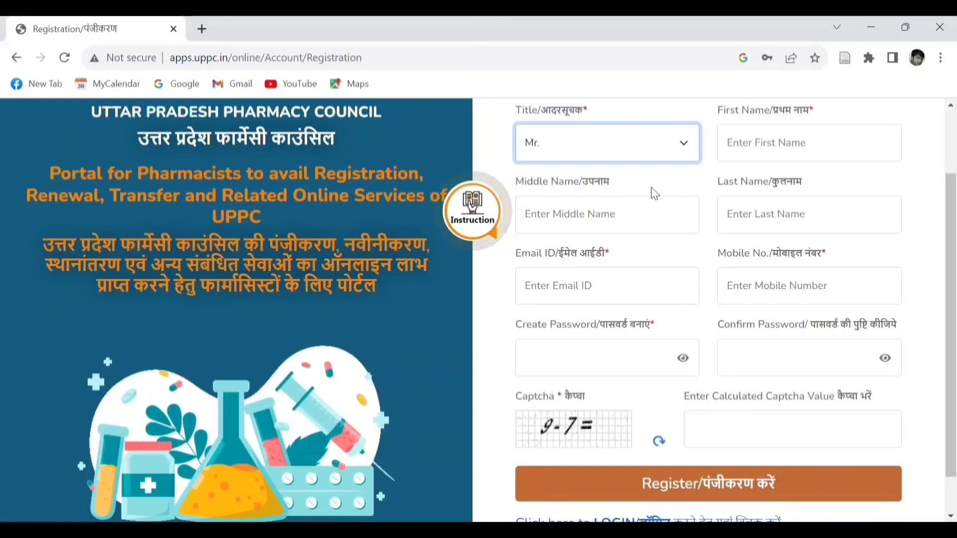
- Fill in the applicant's first name, last name, Gmail e-mail address and mobile number
left_click(785, 157)
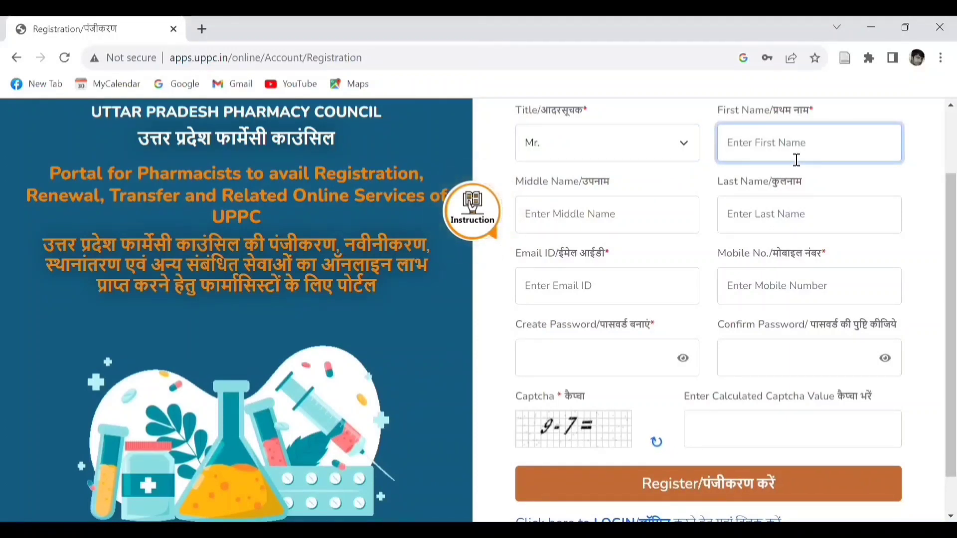
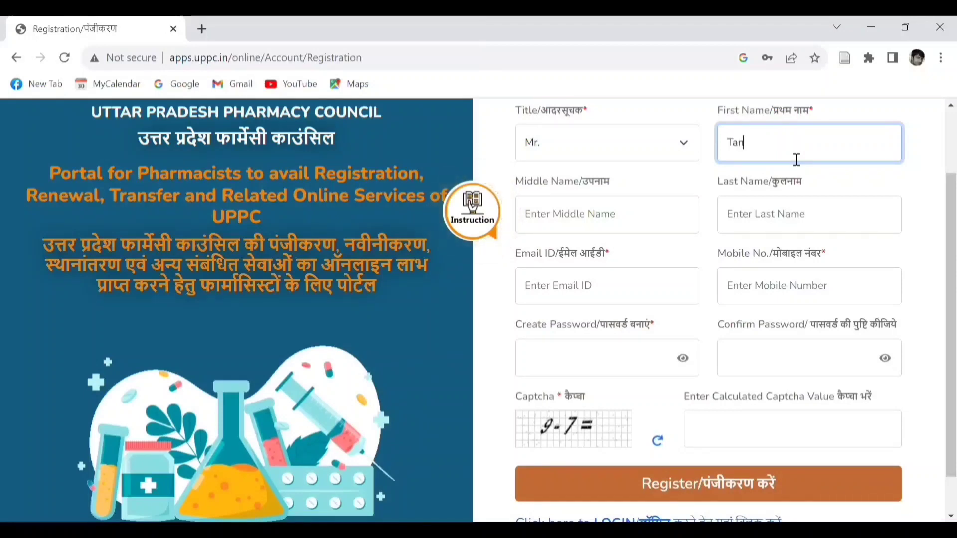
left_click(806, 216)
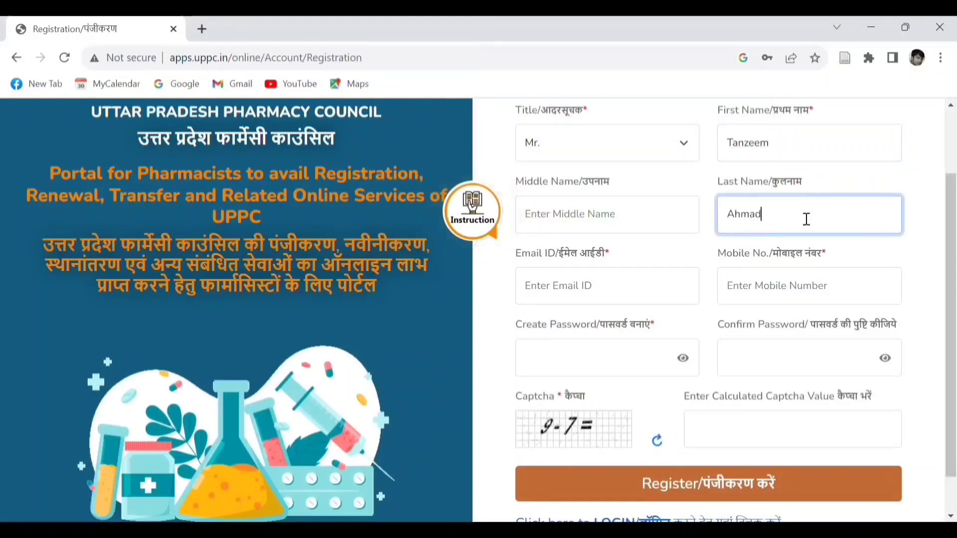
left_click(621, 307)
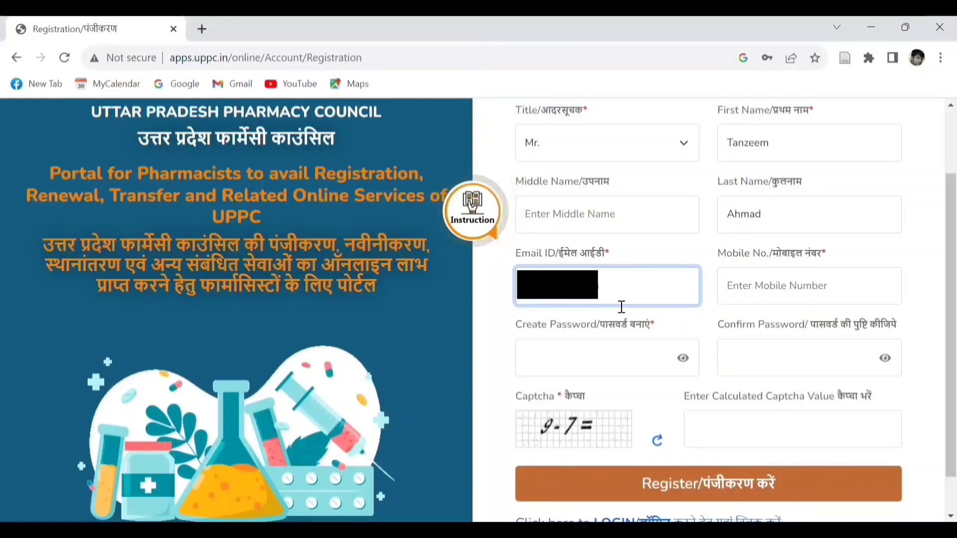
type("@gmail.com")
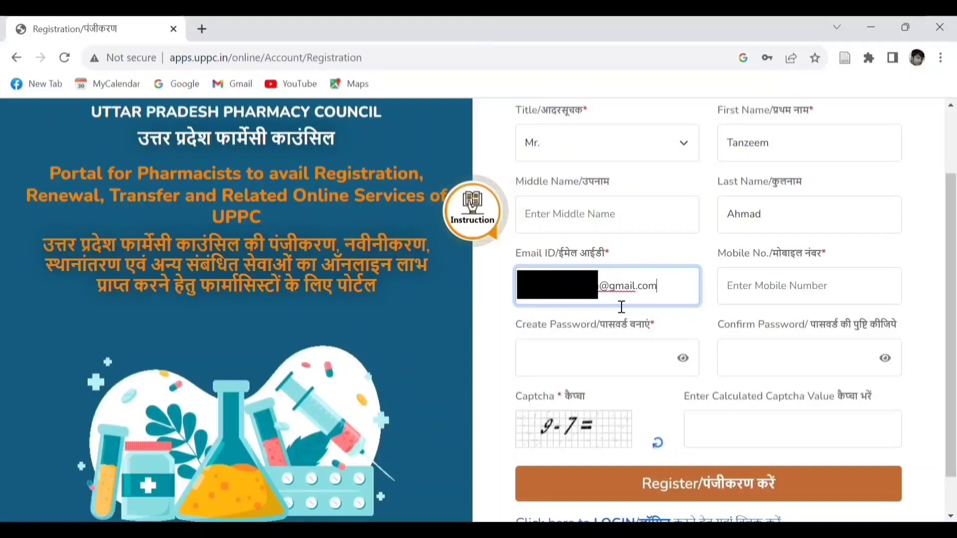
left_click(756, 298)
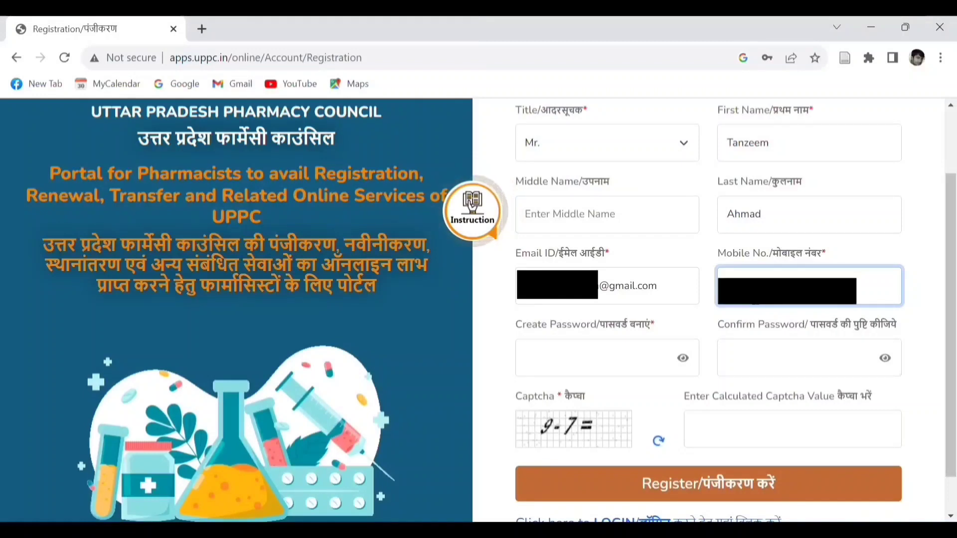
- Enter and confirm the account password, answer the captcha, and submit the registration
left_click(637, 359)
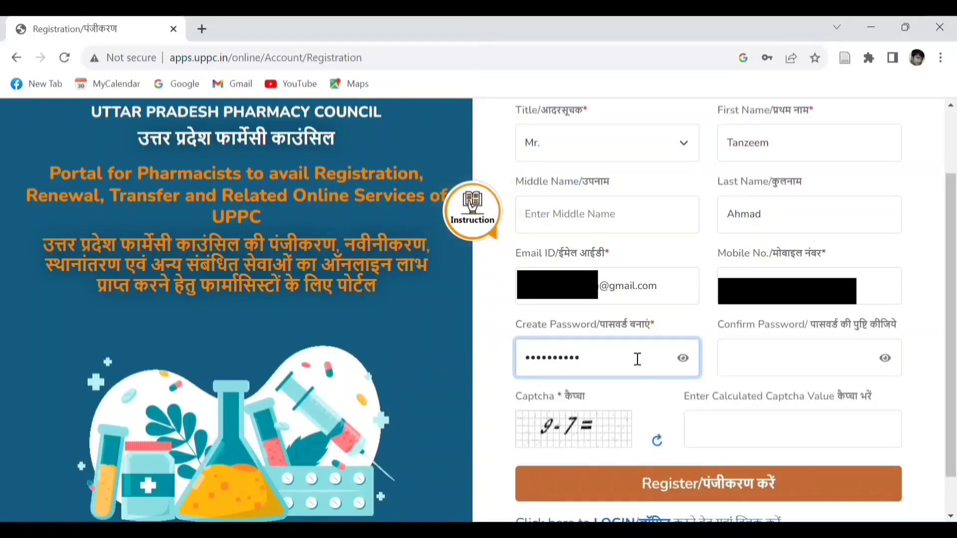
type("•")
left_click(790, 361)
type("•••••••")
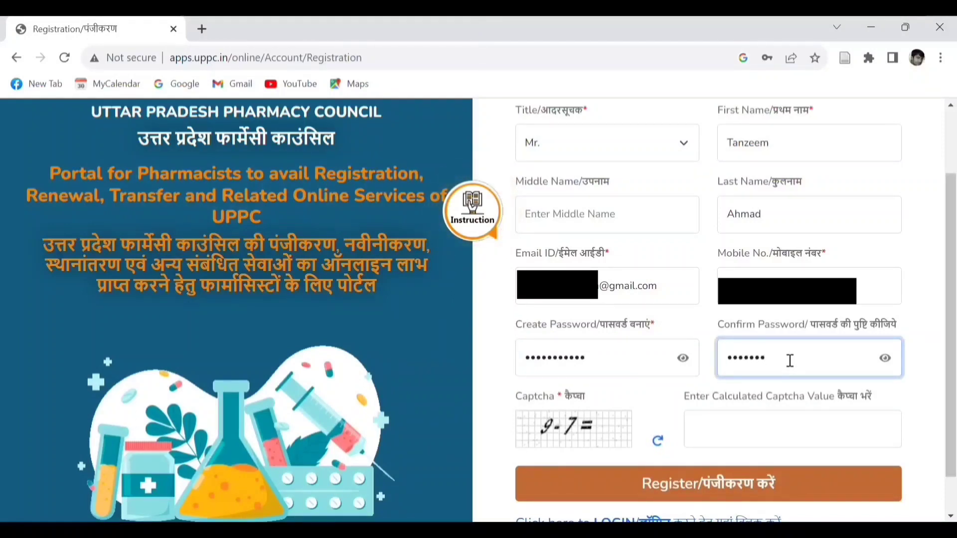
type("••")
scroll(666, 404, "down", 1)
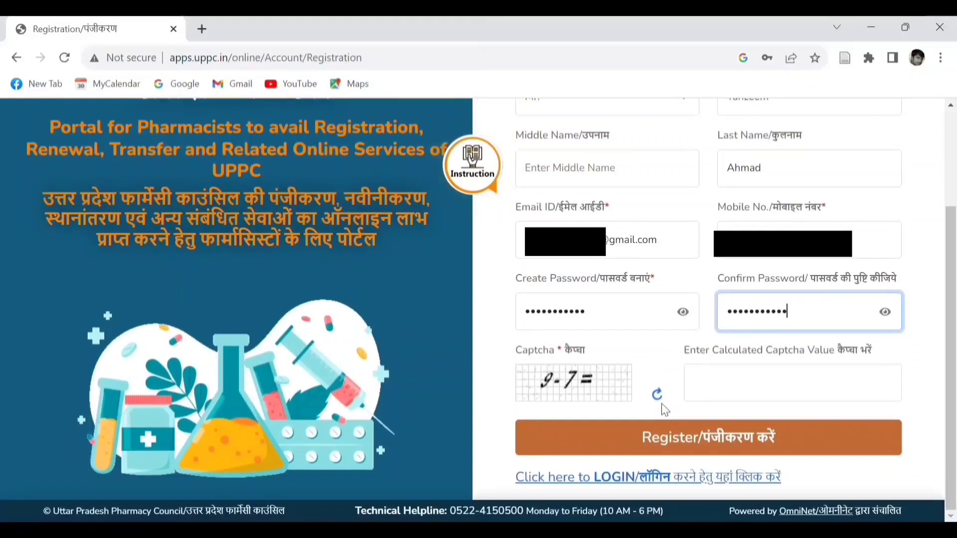
left_click(746, 388)
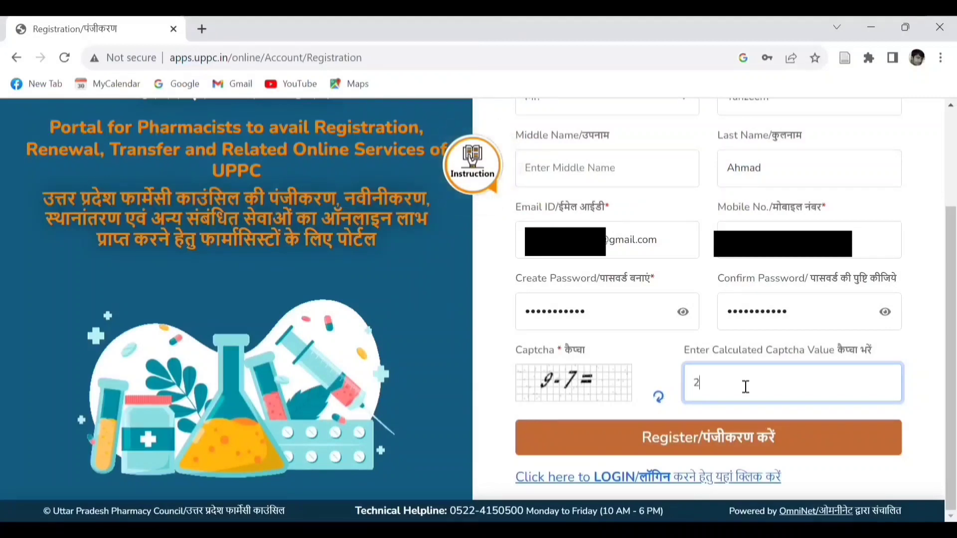
left_click(683, 434)
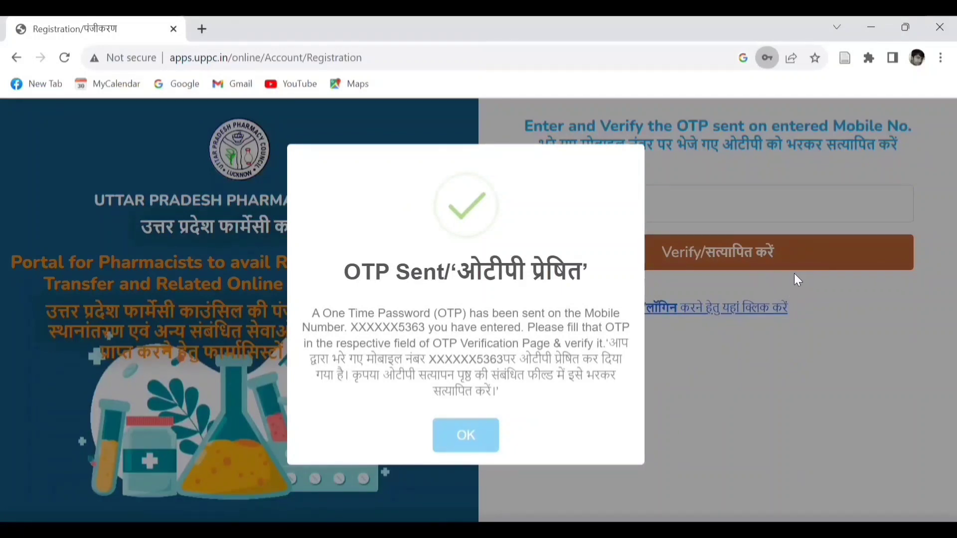
- Acknowledge the OTP Sent notice, enter the received OTP code and verify it
left_click(486, 441)
left_click(657, 236)
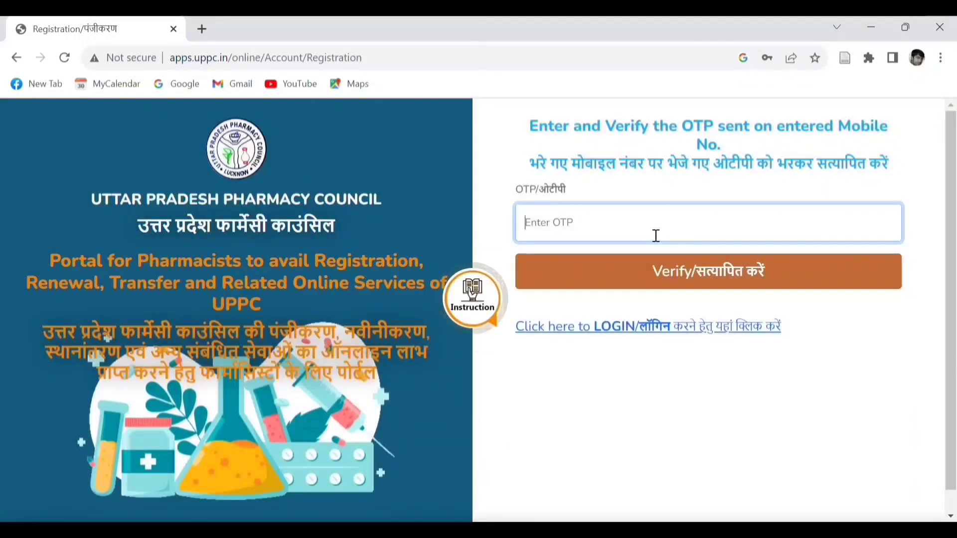
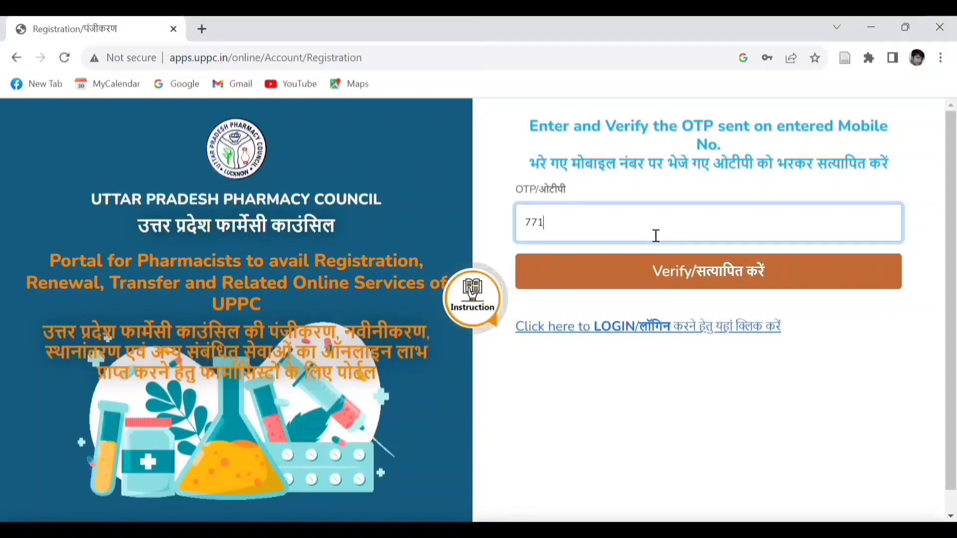
left_click(668, 260)
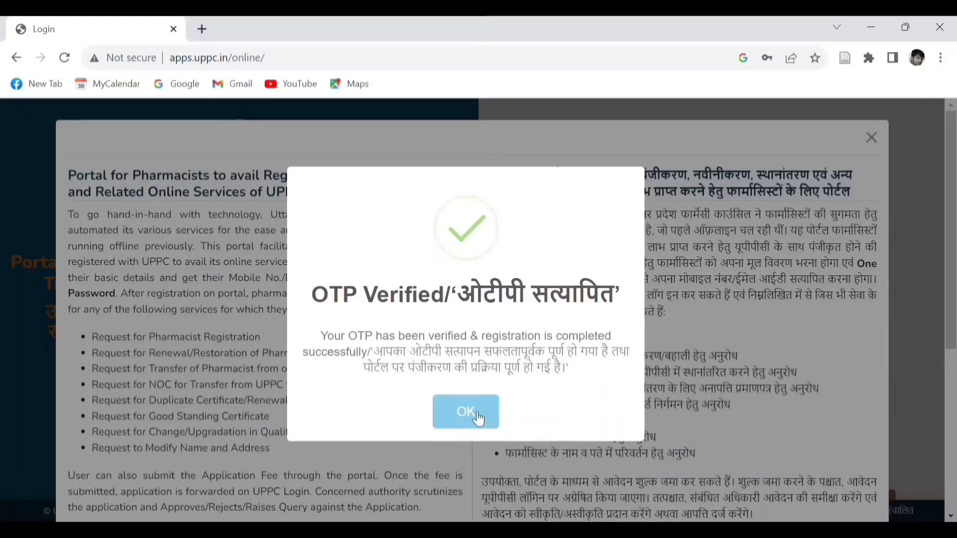
- Dismiss the registration-success message and the portal information notice to reach the login form
left_click(478, 418)
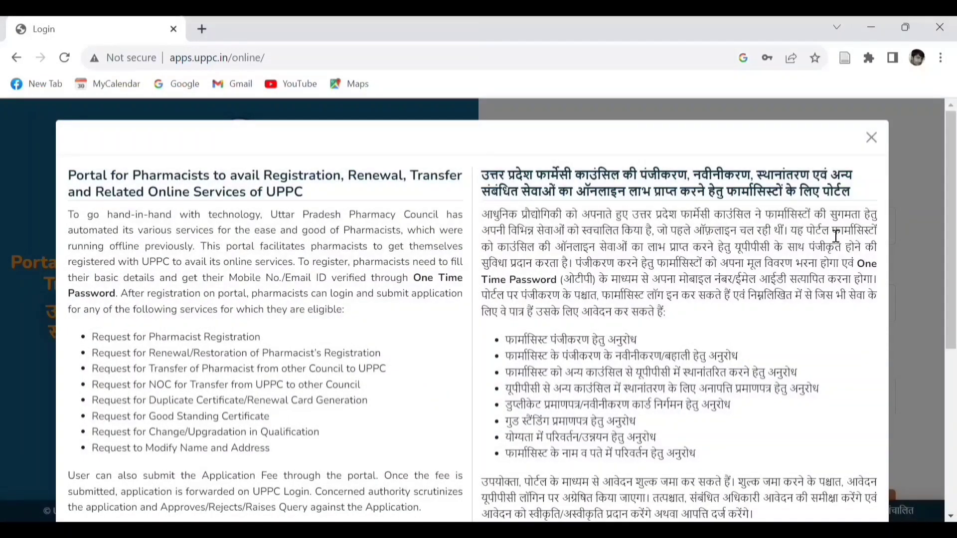
scroll(837, 235, "down", 5)
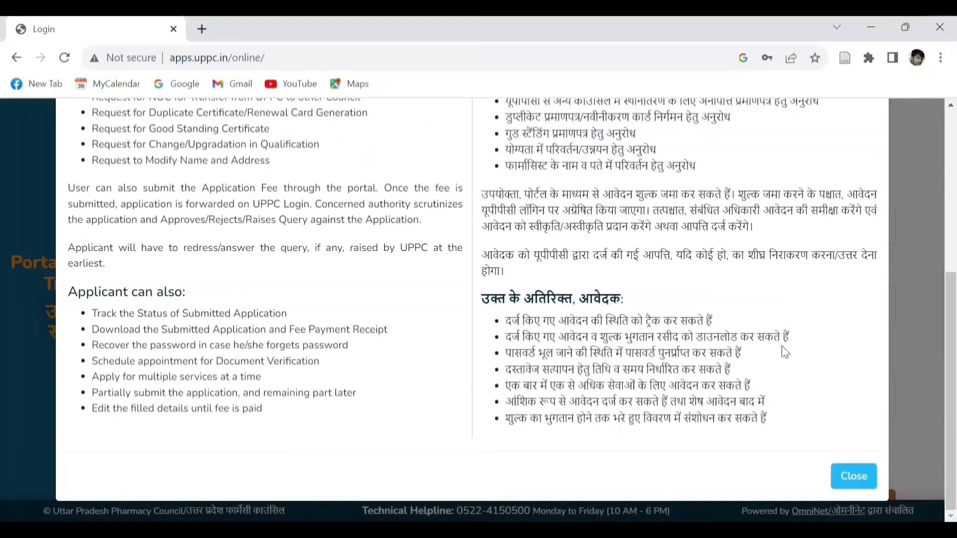
left_click(859, 479)
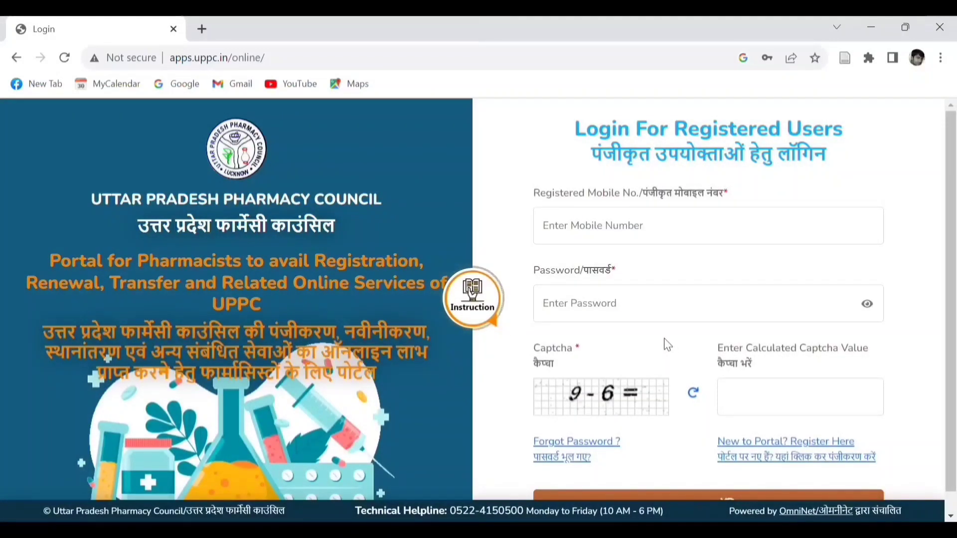
scroll(668, 344, "down", 1)
scroll(667, 344, "up", 1)
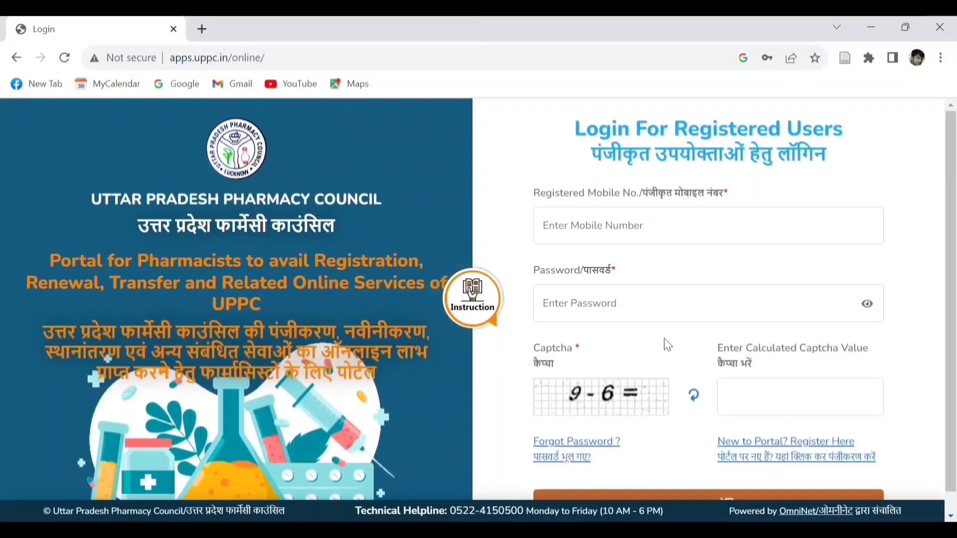
- Fill the login form with the registered mobile number, account password and captcha answer 3
left_click(678, 242)
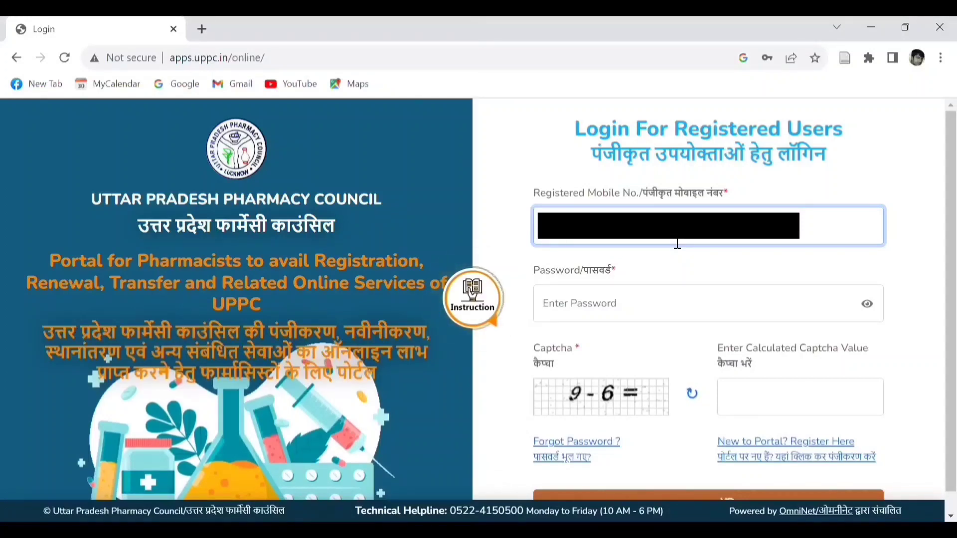
left_click(674, 301)
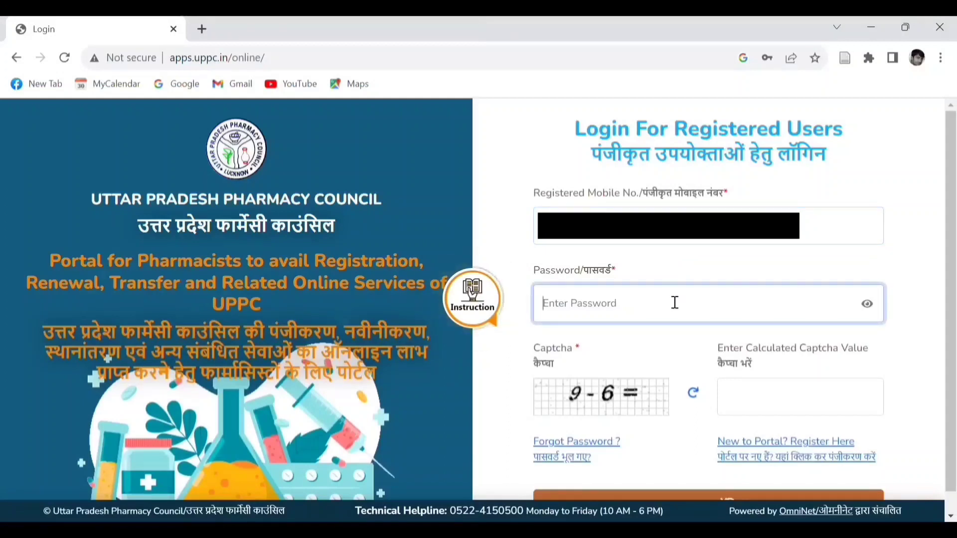
type("••••")
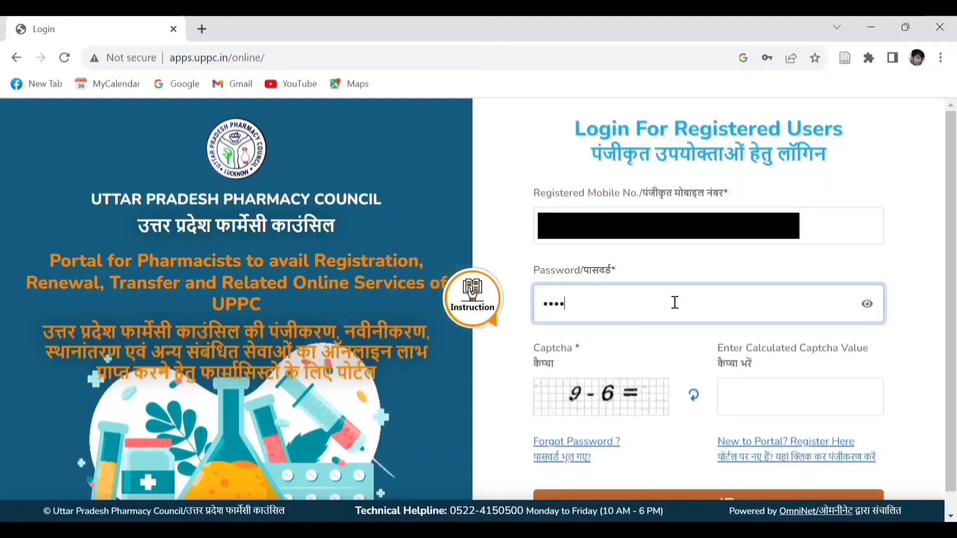
type("••••••")
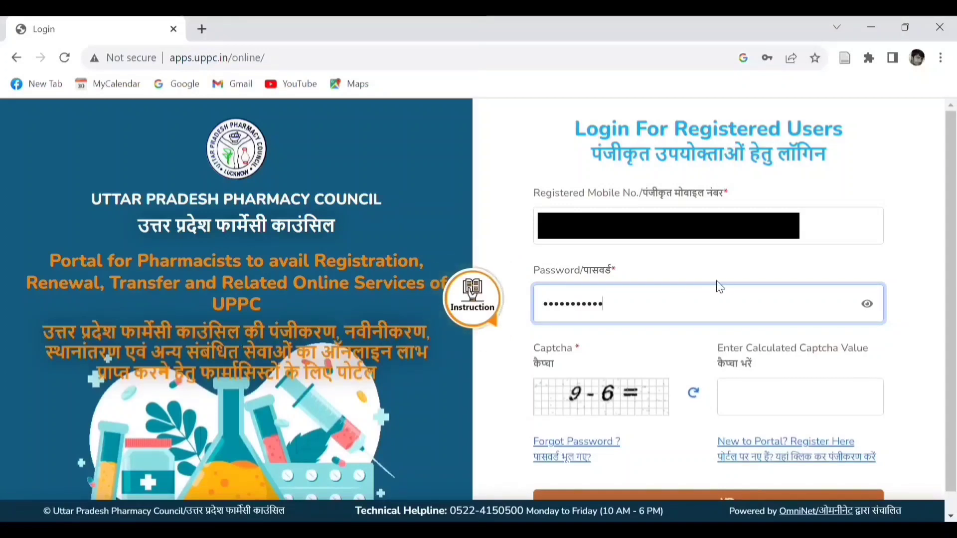
left_click(749, 280)
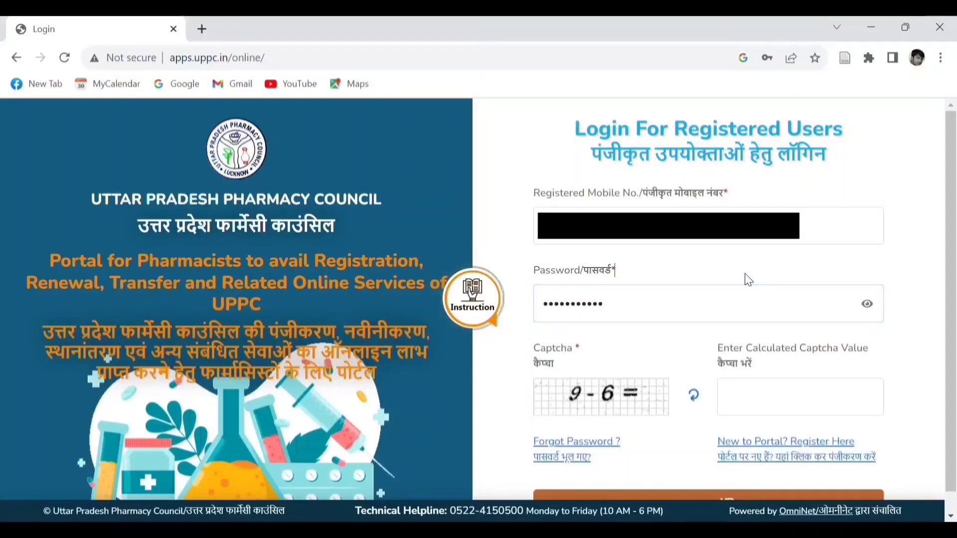
left_click(765, 403)
type("3")
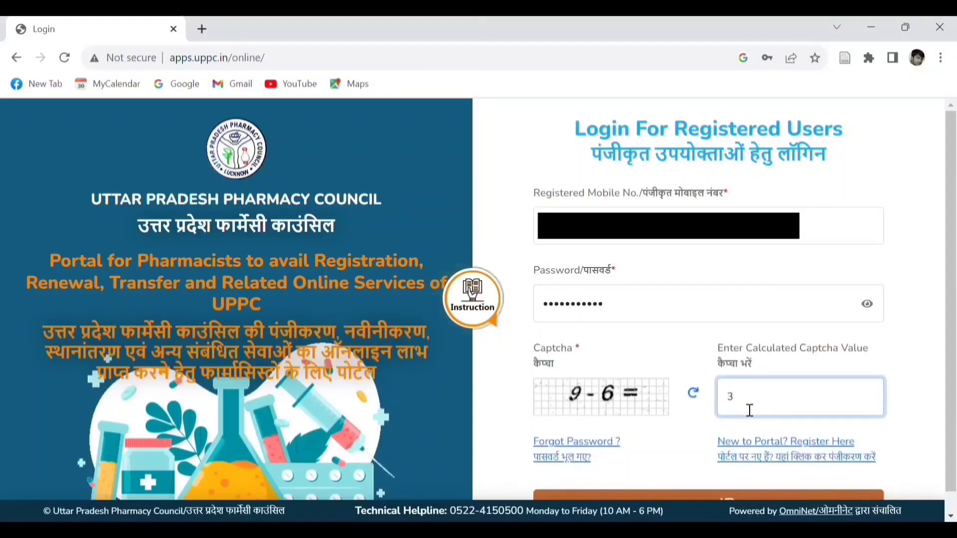
left_click(689, 447)
scroll(689, 448, "down", 1)
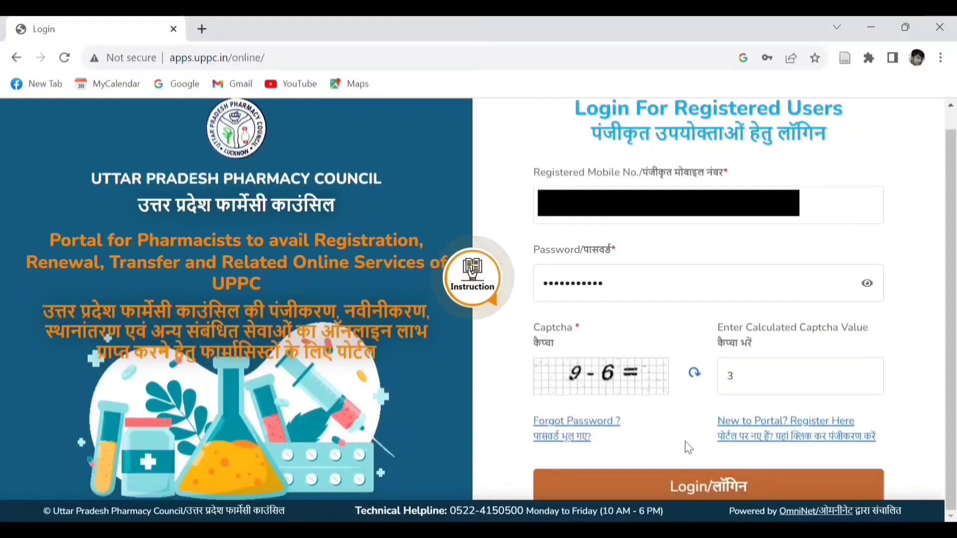
- Log in and open the 'Request for Renewal/Restoration of Pharmacist's Registration' card from the dashboard
left_click(712, 483)
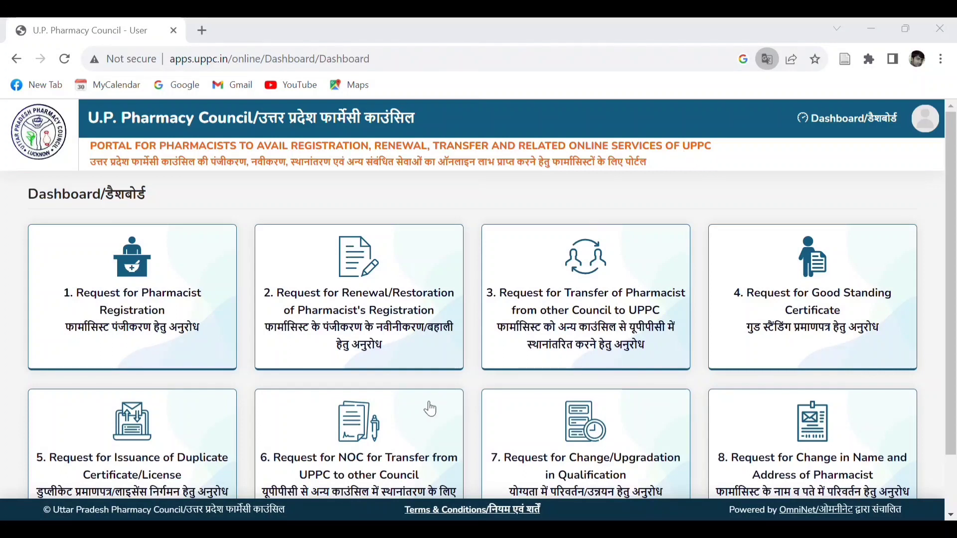
scroll(433, 405, "down", 1)
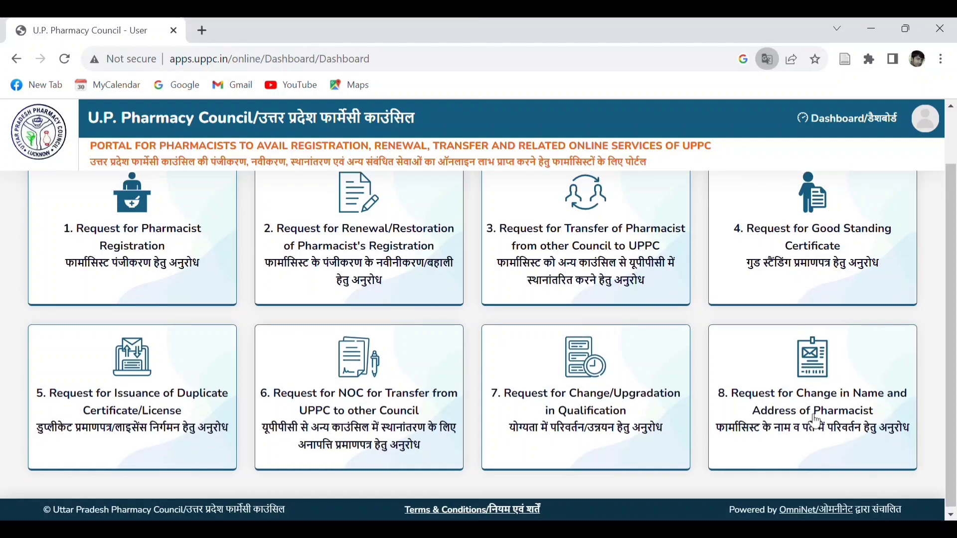
scroll(808, 419, "up", 1)
scroll(815, 421, "down", 1)
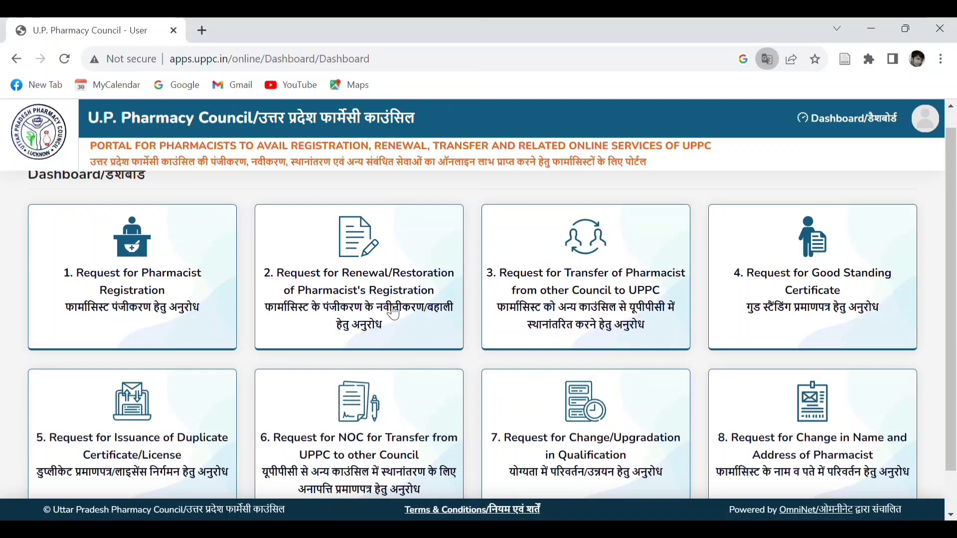
left_click(399, 253)
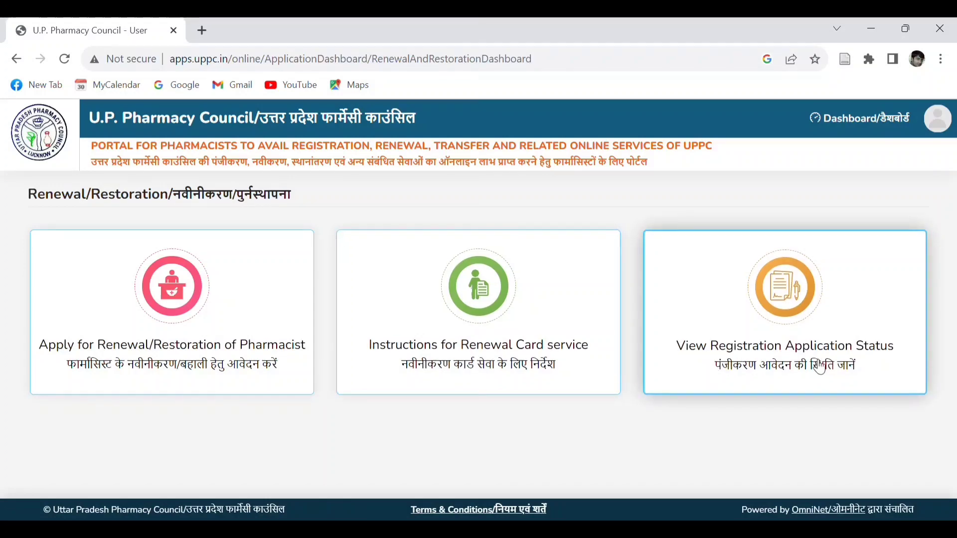
- Apply for Renewal/Restoration of Pharmacist and choose 'Through Offline Mode' as the registration type
left_click(155, 338)
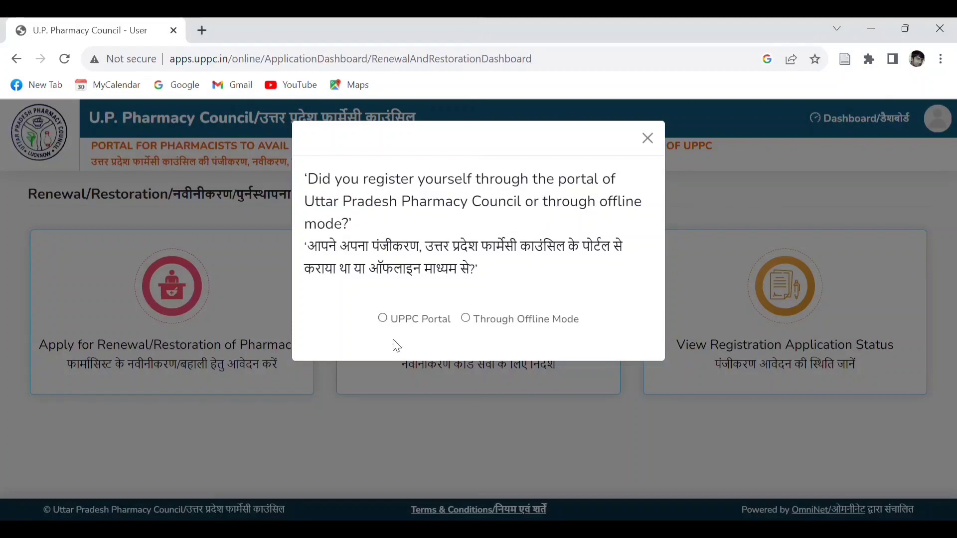
left_click(466, 320)
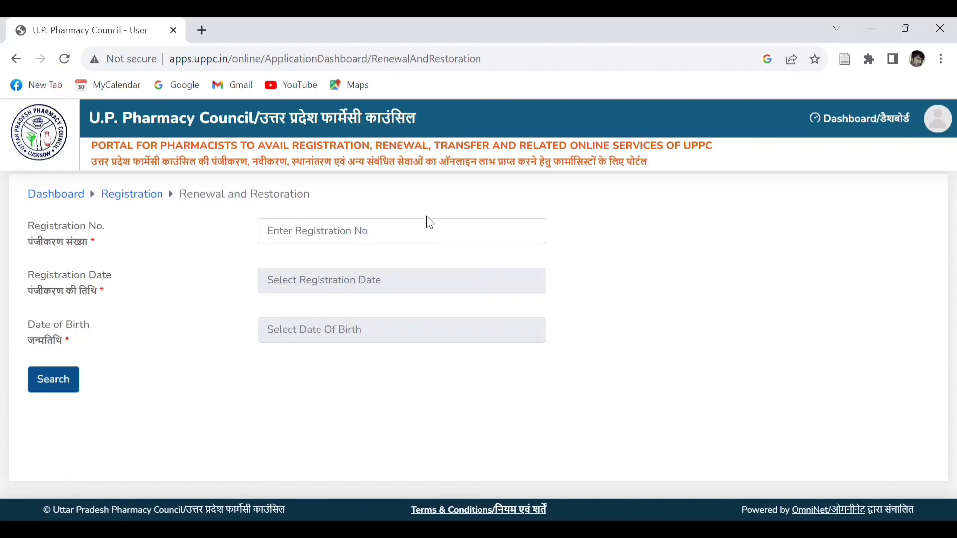
- Enter the pharmacist's registration number and set the registration date to 09/06/2017
left_click(433, 239)
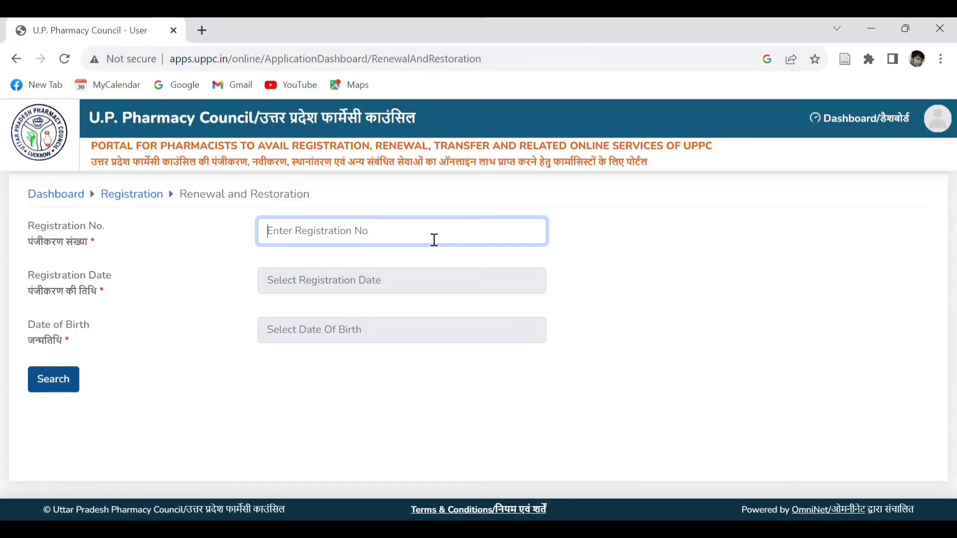
type("73")
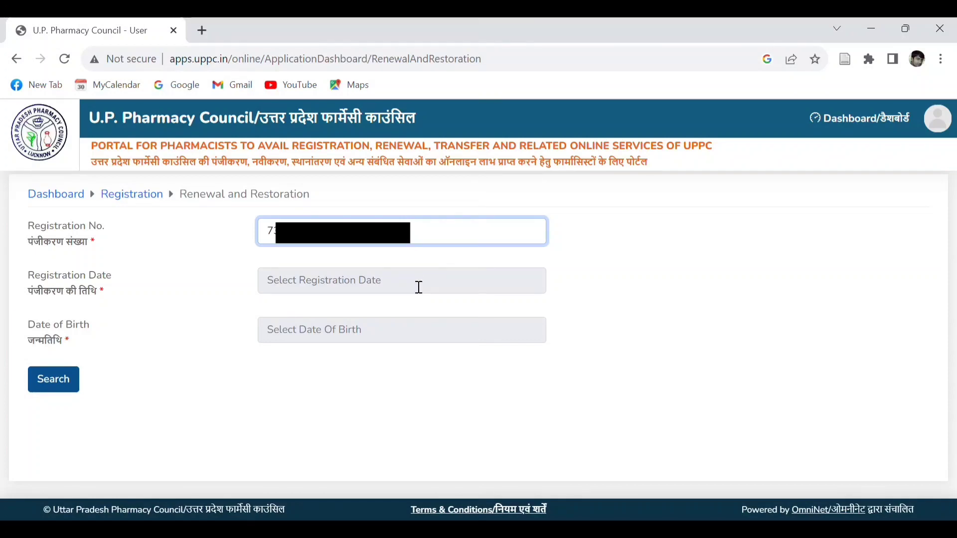
left_click(402, 290)
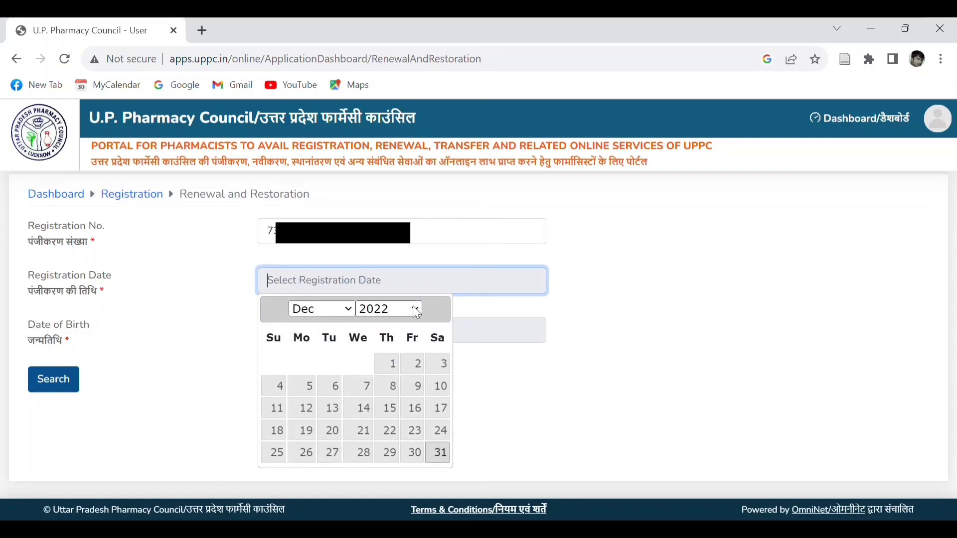
left_click(416, 309)
left_click(392, 261)
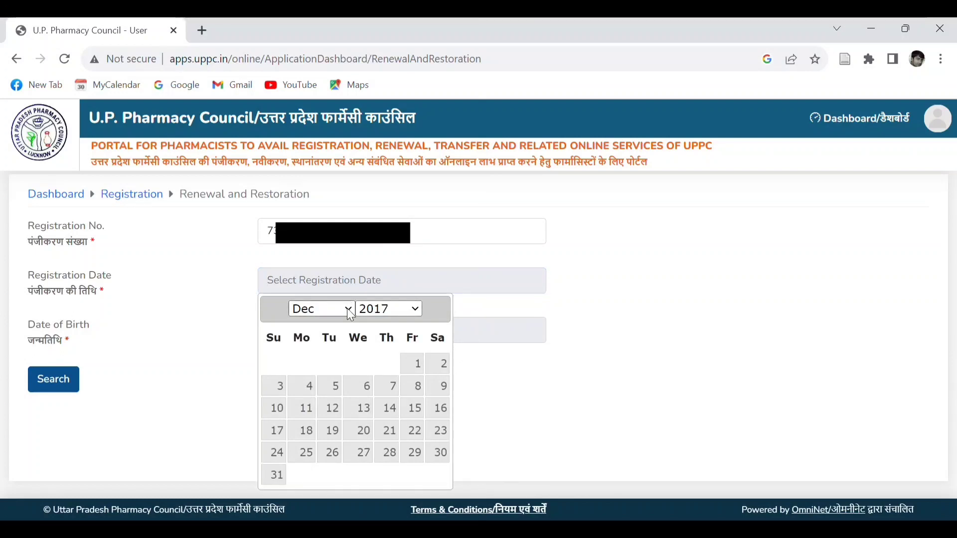
left_click(327, 397)
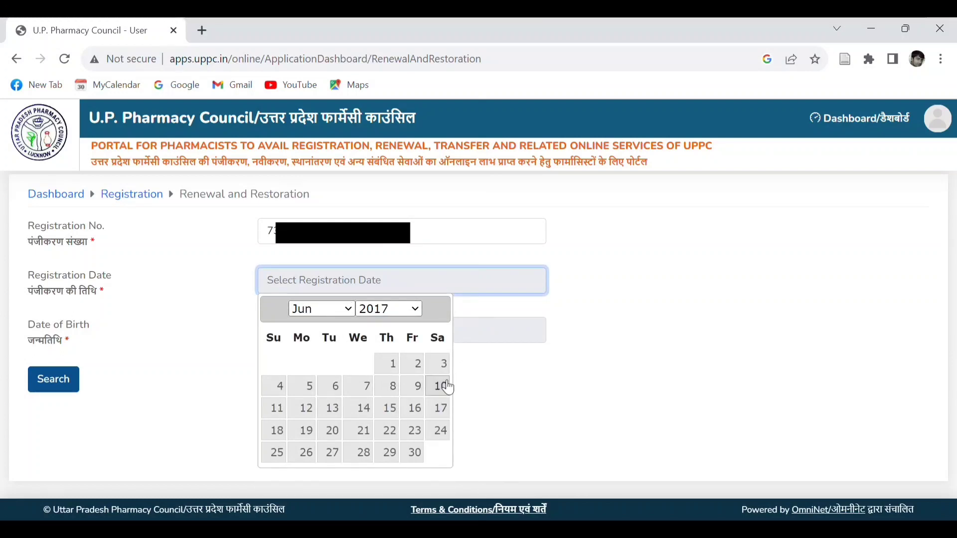
left_click(417, 387)
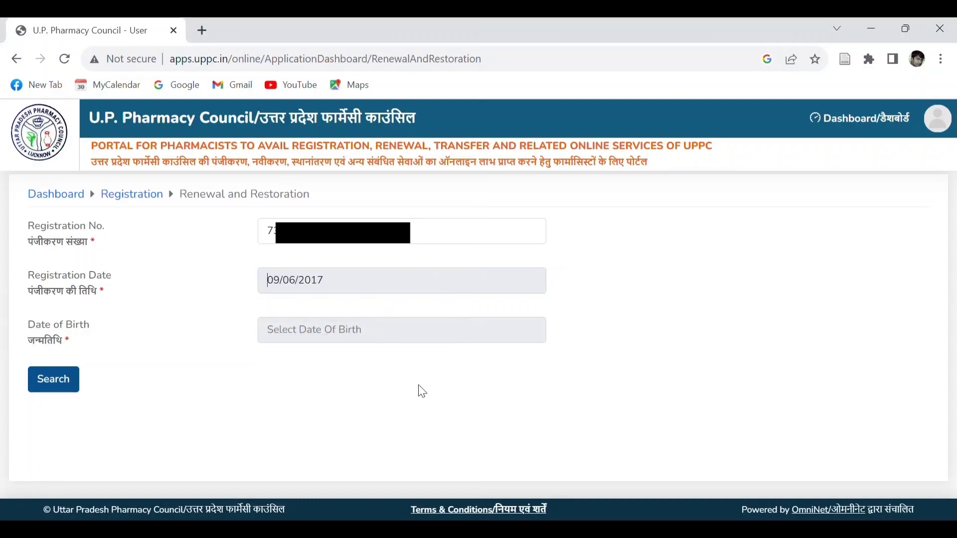
left_click(393, 335)
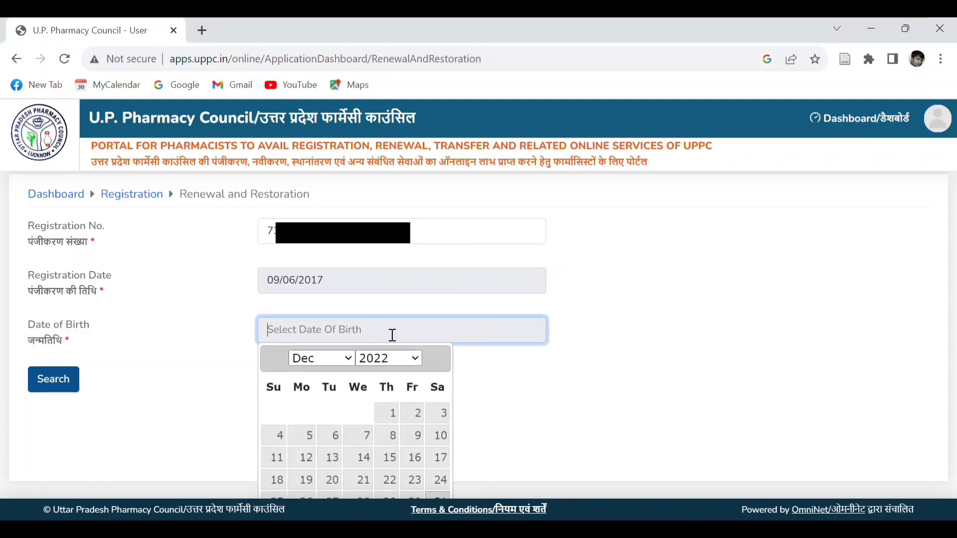
left_click(416, 362)
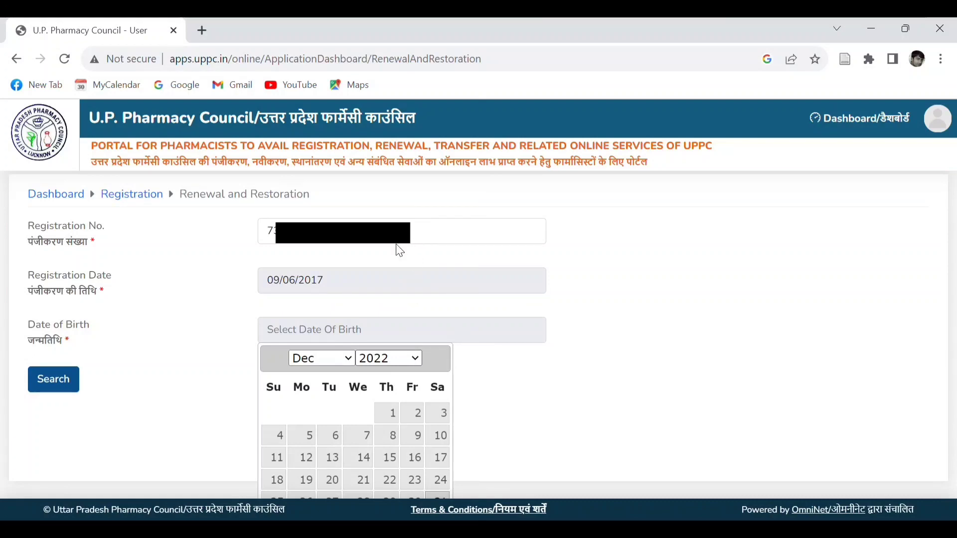
type("1994")
left_click(347, 362)
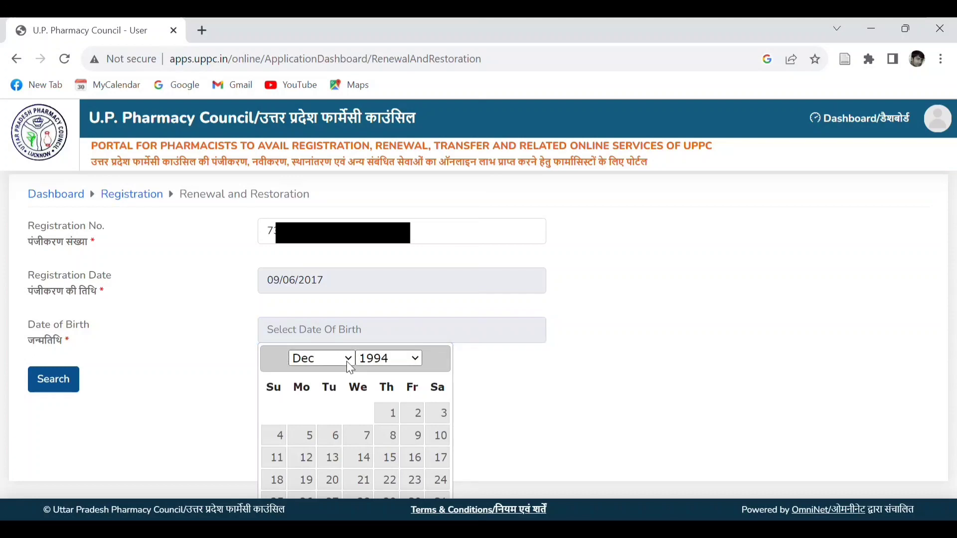
left_click(339, 314)
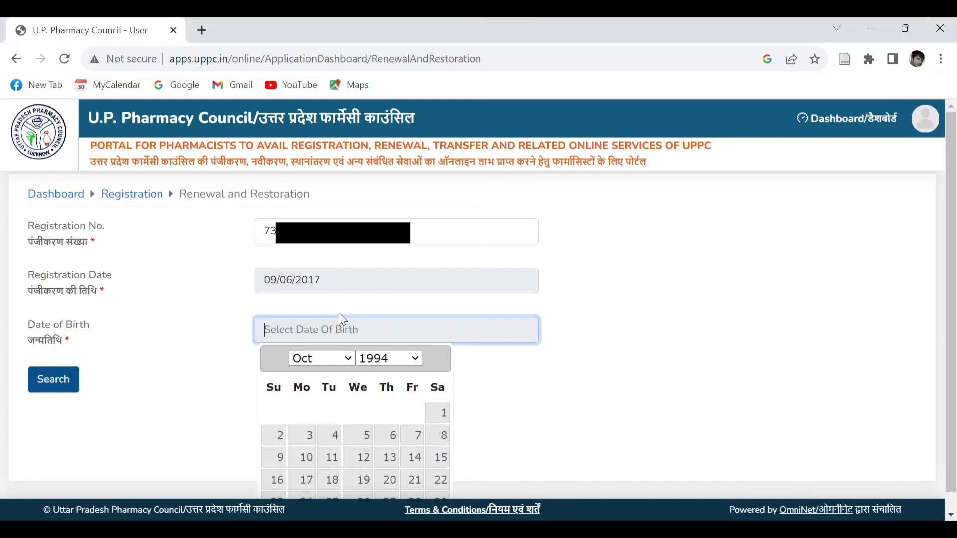
left_click(309, 438)
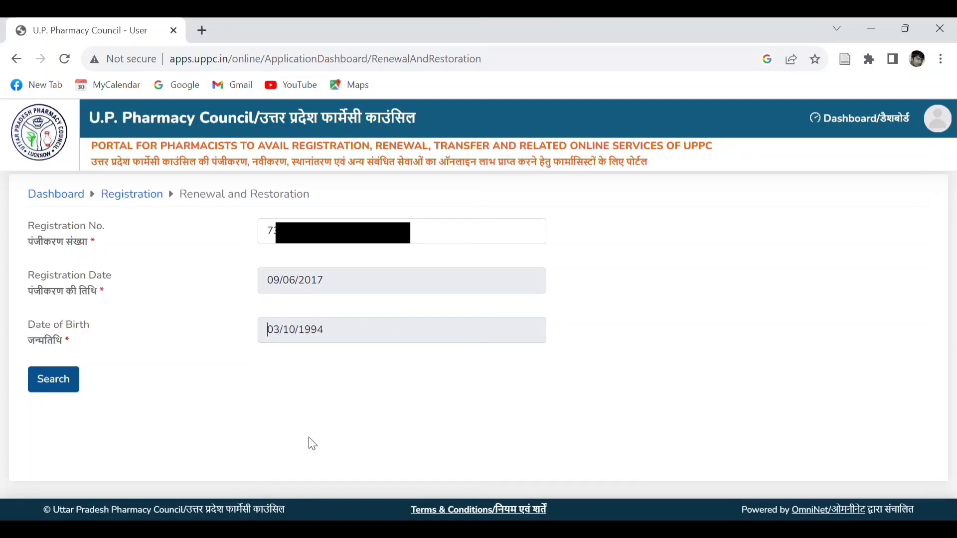
left_click(52, 387)
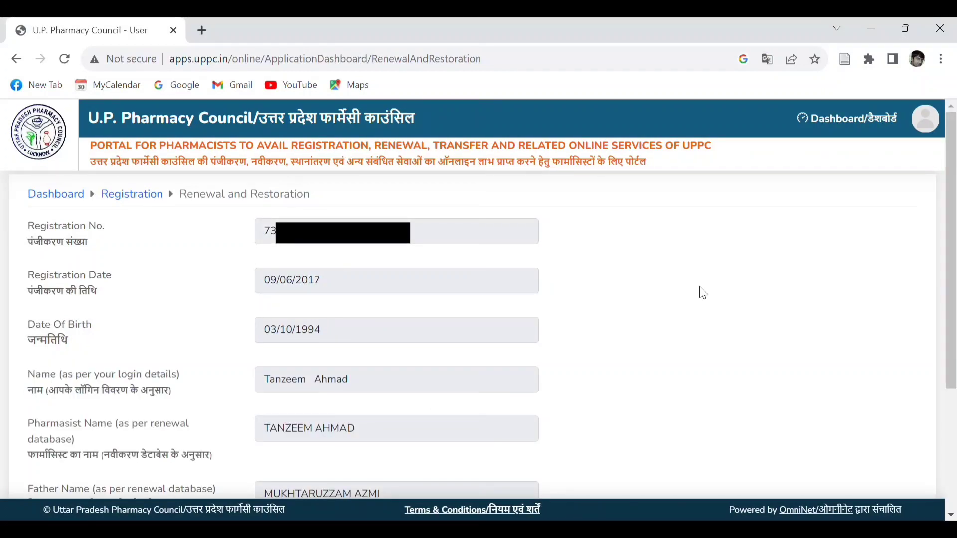
- Scroll down the record and view the green book sample, closing its broken page
scroll(740, 225, "down", 1)
scroll(743, 225, "down", 2)
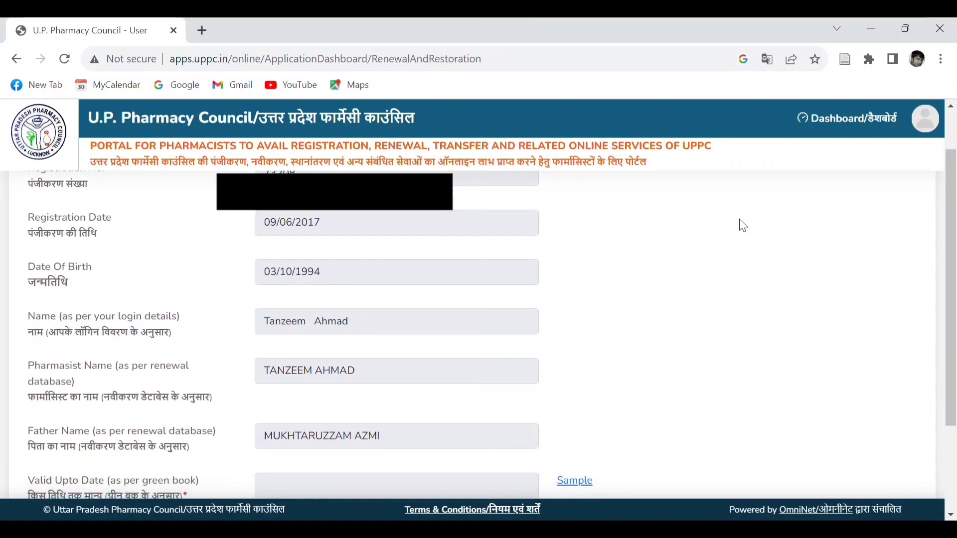
scroll(739, 220, "down", 2)
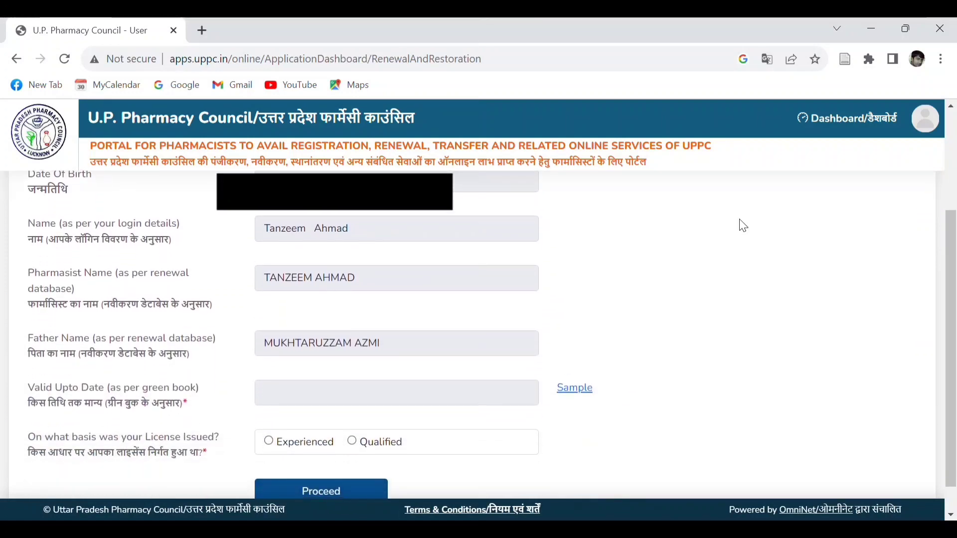
scroll(740, 219, "down", 1)
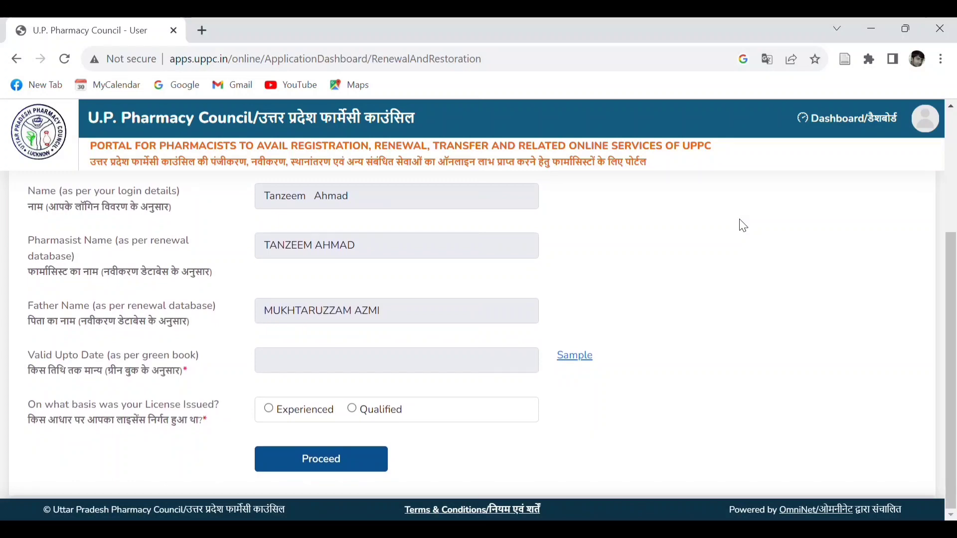
left_click(575, 355)
left_click(353, 31)
- Set Valid Upto Date to 31/12/2022 and proceed to save the licence details
left_click(319, 375)
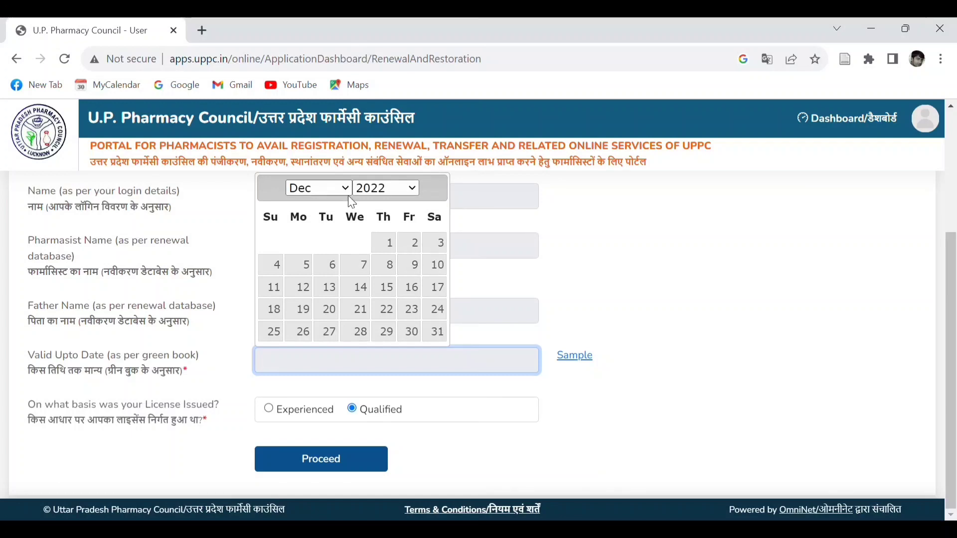
left_click(443, 336)
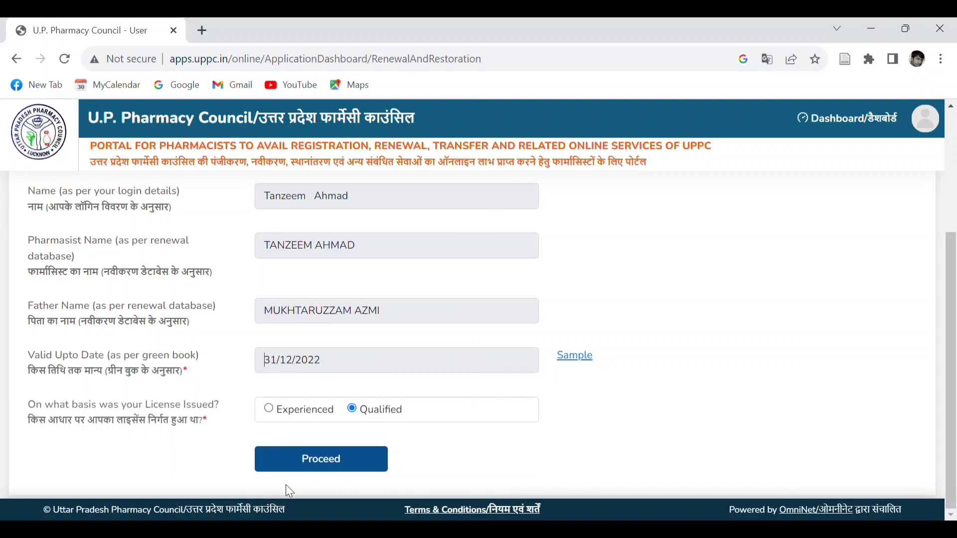
left_click(309, 470)
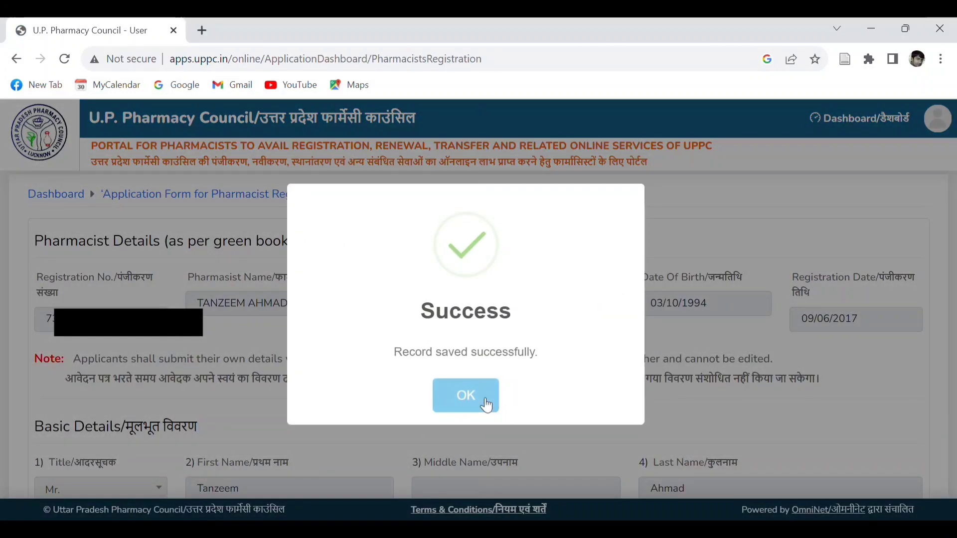
- Dismiss the record-saved message, set gender to Male and fill in the place of birth
left_click(484, 403)
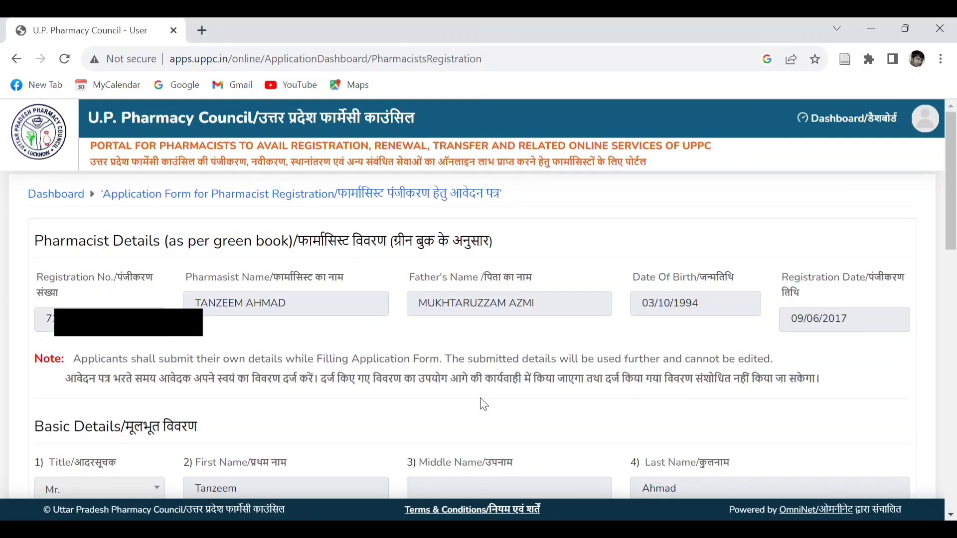
scroll(795, 346, "down", 5)
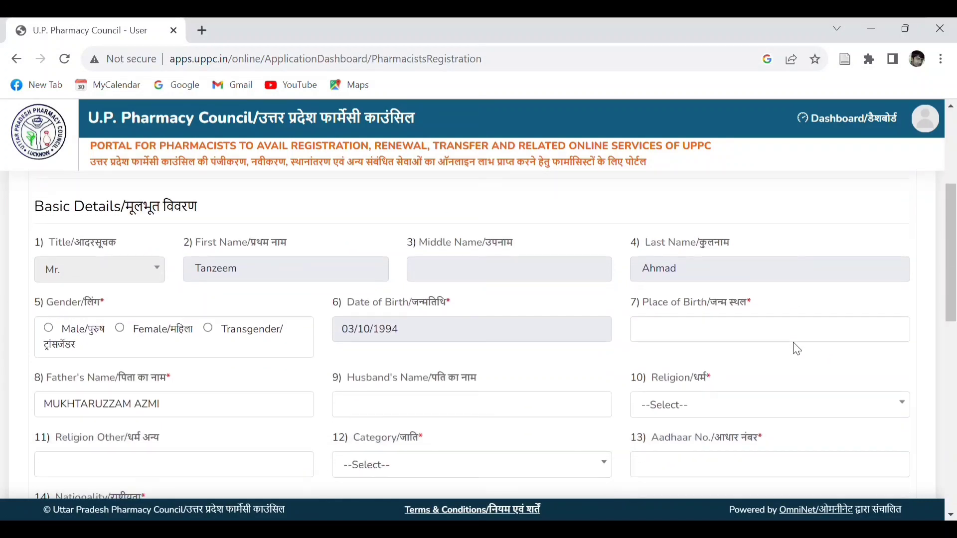
scroll(797, 350, "down", 1)
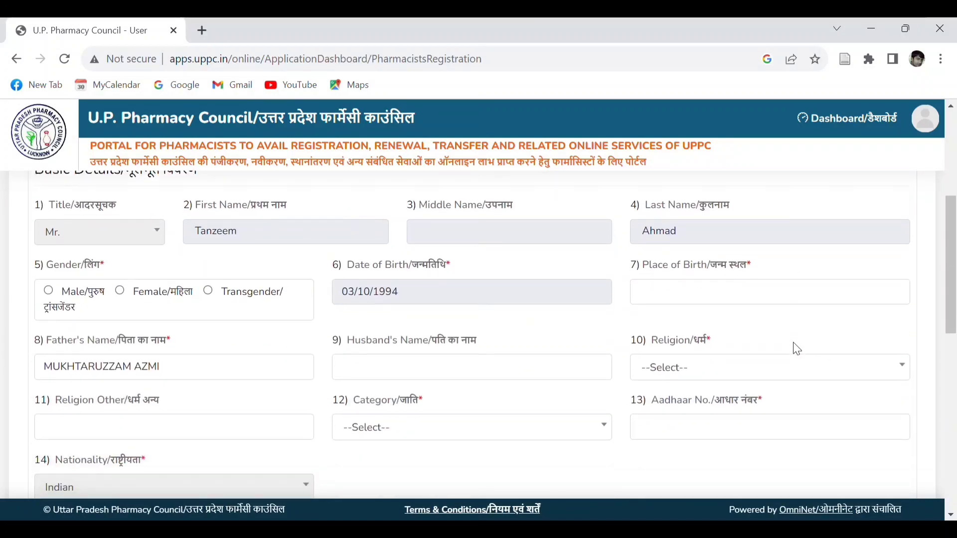
left_click(49, 291)
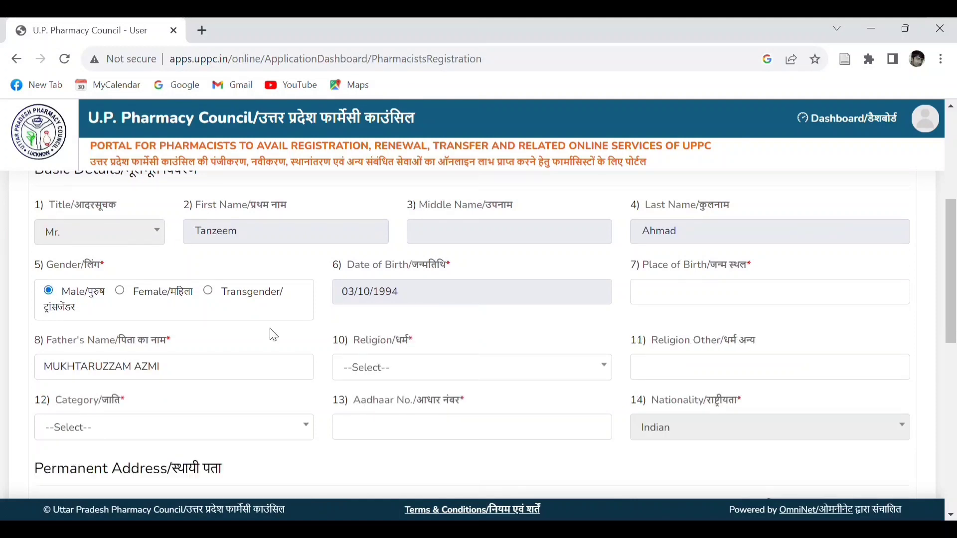
left_click(760, 299)
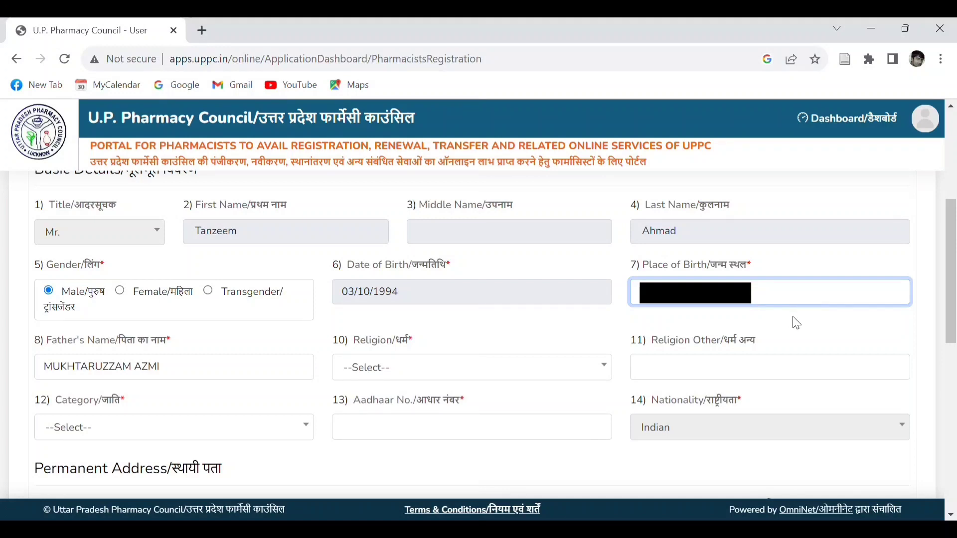
left_click(812, 323)
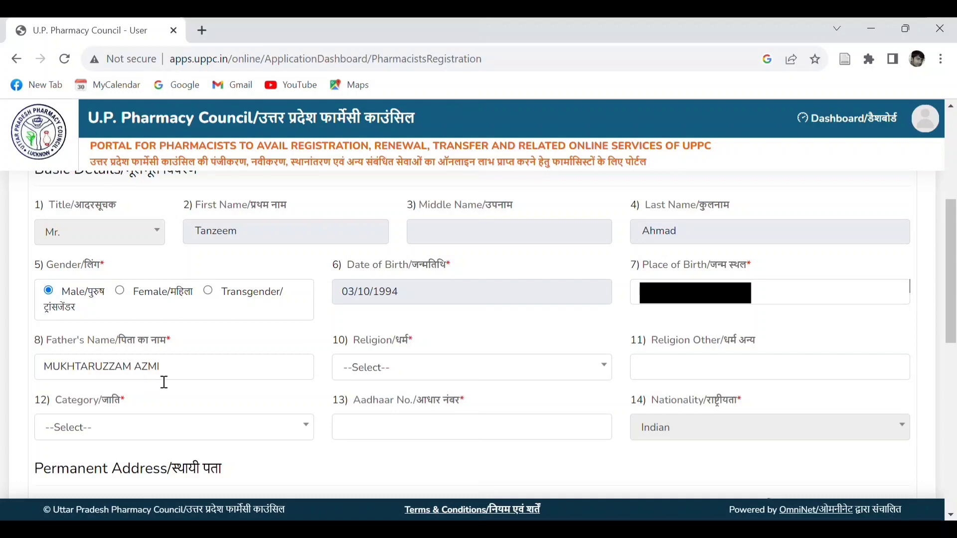
- Choose religion Islam and category General, then paste in the Aadhaar number
left_click(426, 378)
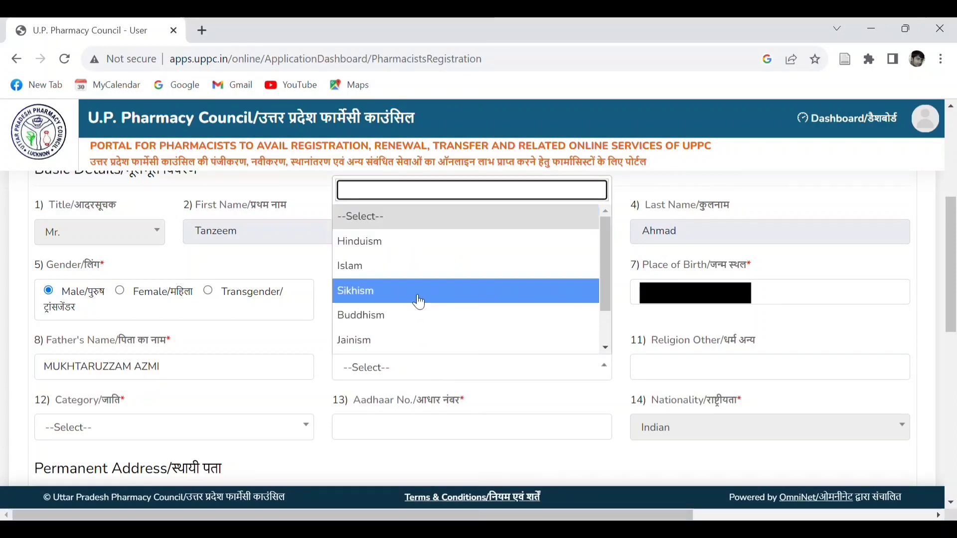
left_click(414, 266)
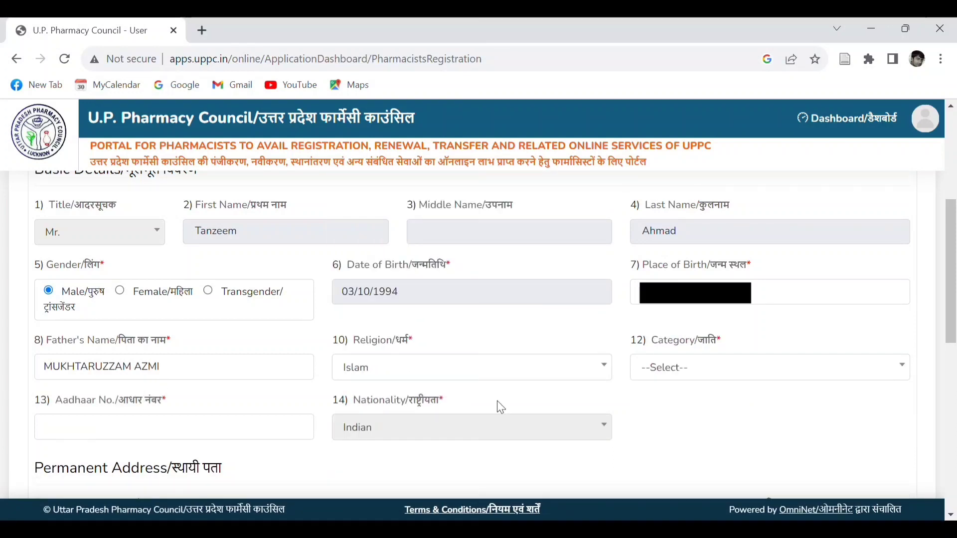
left_click(688, 382)
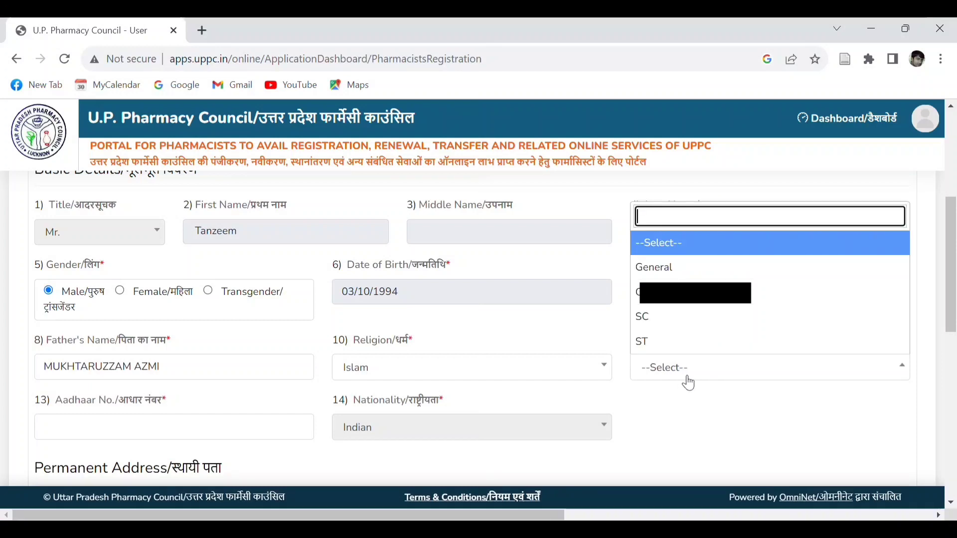
left_click(678, 268)
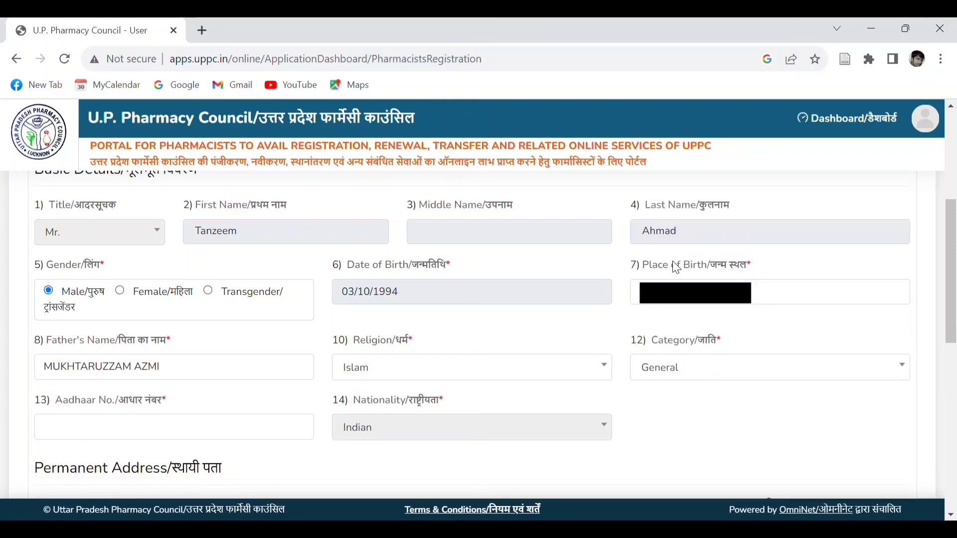
scroll(687, 431, "down", 1)
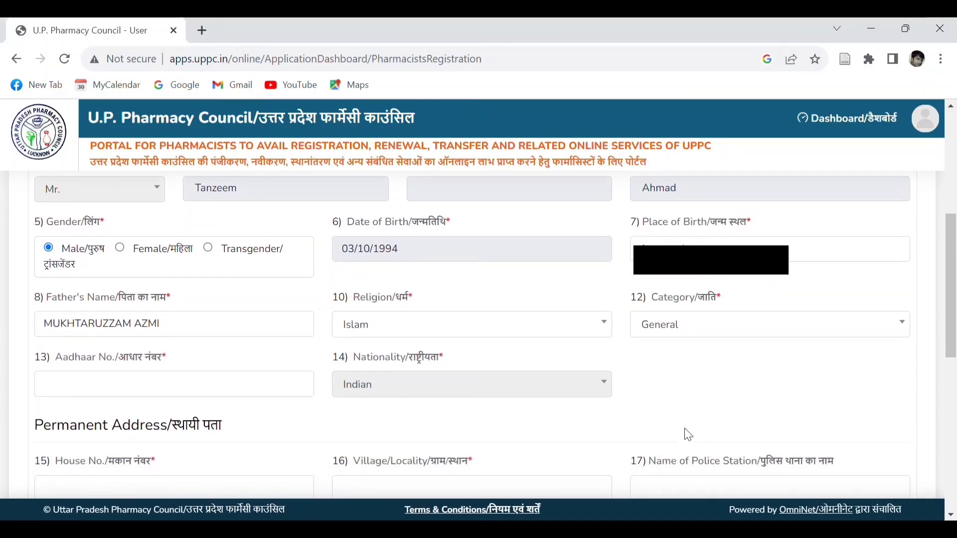
left_click(182, 395)
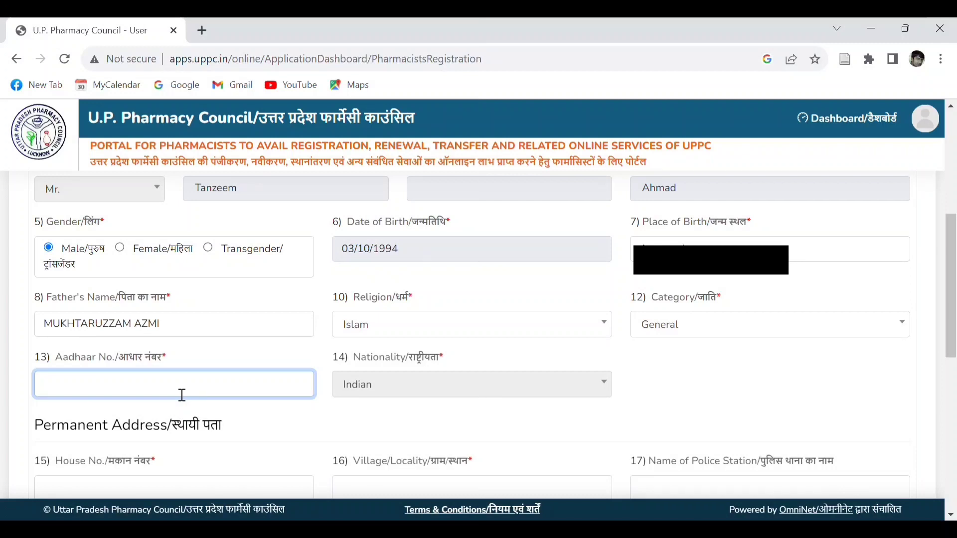
key("ctrl+v")
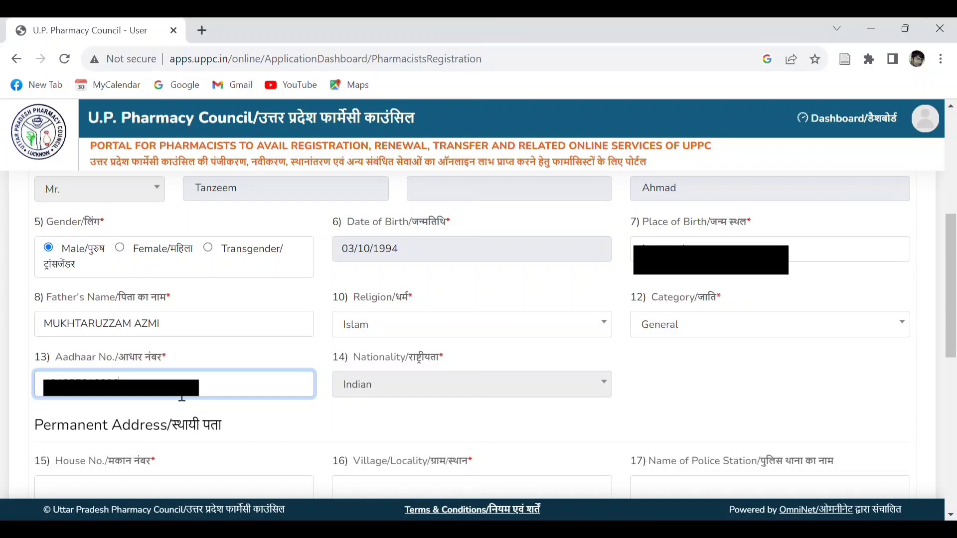
left_click(677, 390)
- Enter house number 1, the village/locality and the police station for the permanent address
scroll(677, 390, "down", 3)
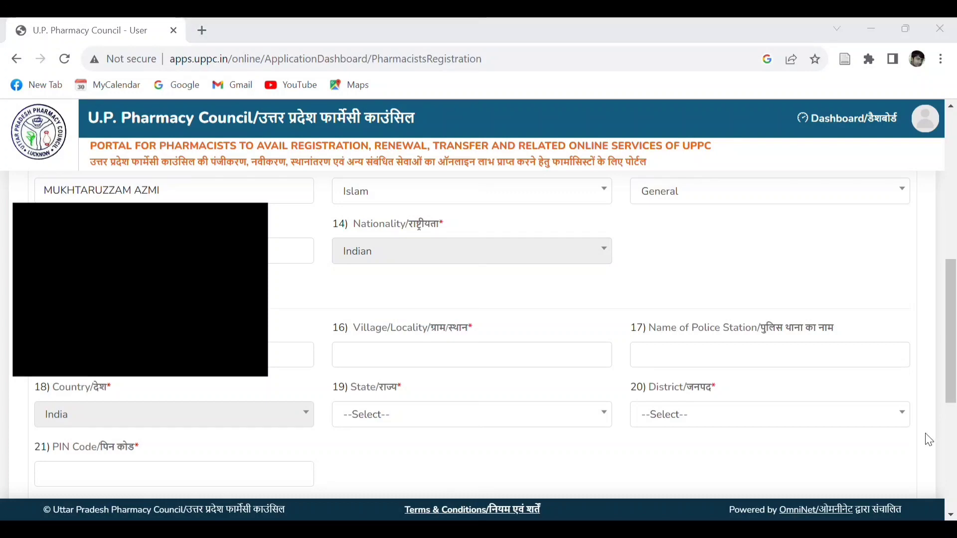
scroll(589, 296, "down", 1)
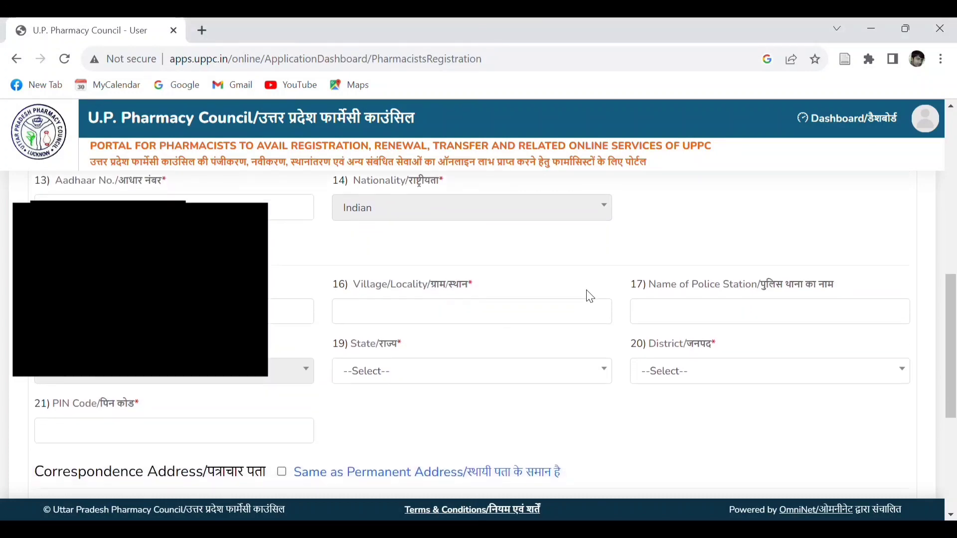
left_click(215, 316)
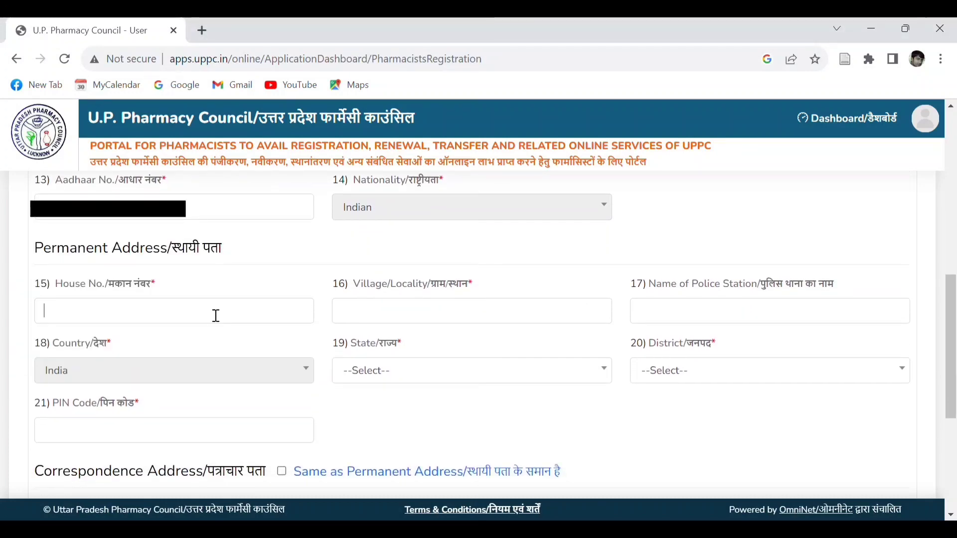
type("1")
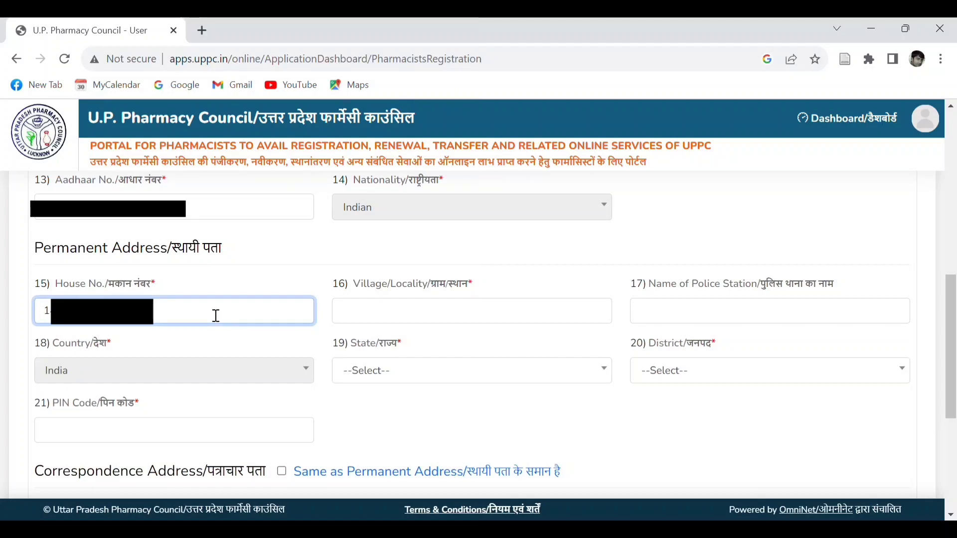
left_click(414, 325)
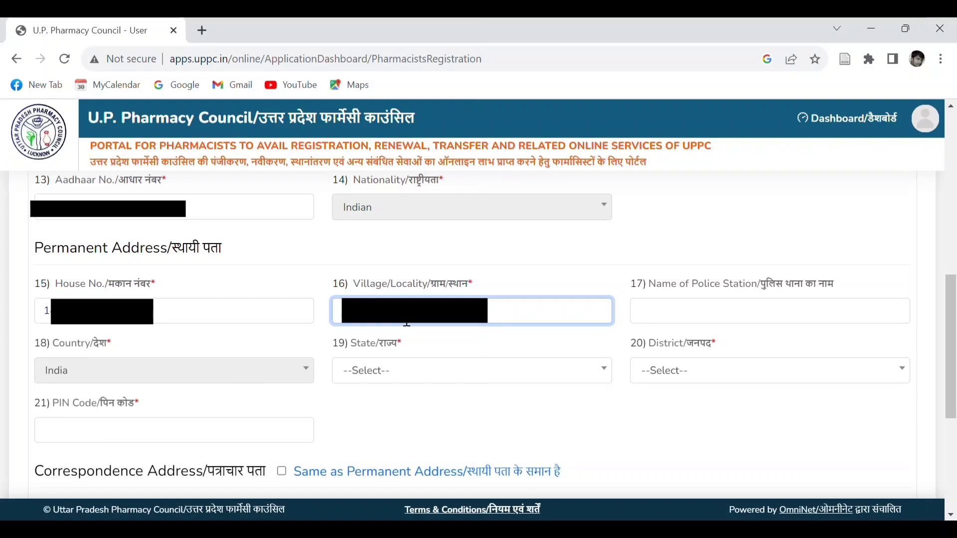
left_click(642, 311)
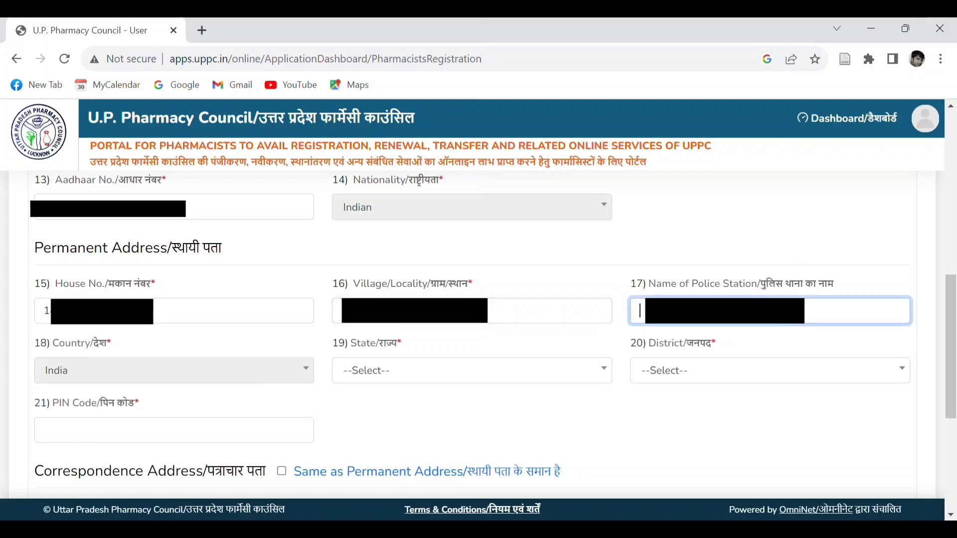
type("D")
double_click(672, 326)
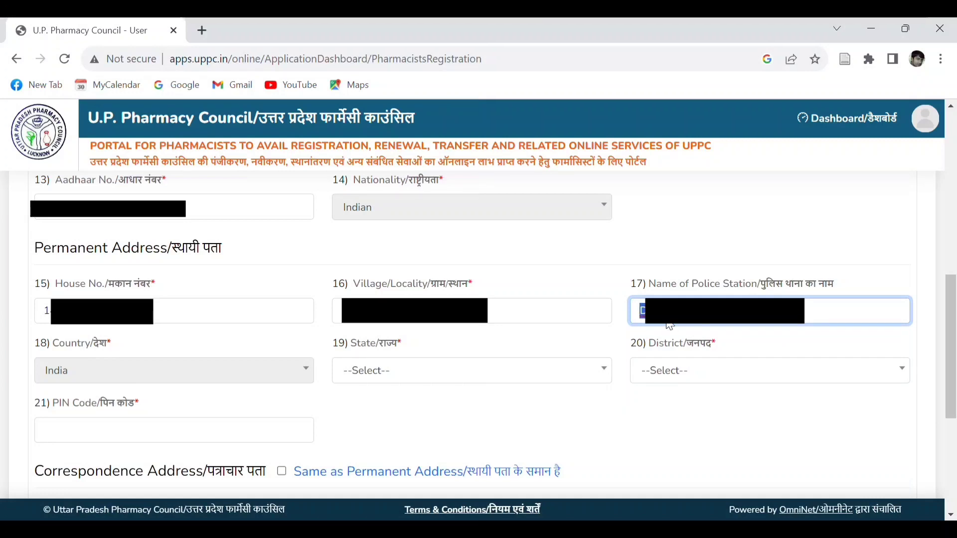
left_click(643, 247)
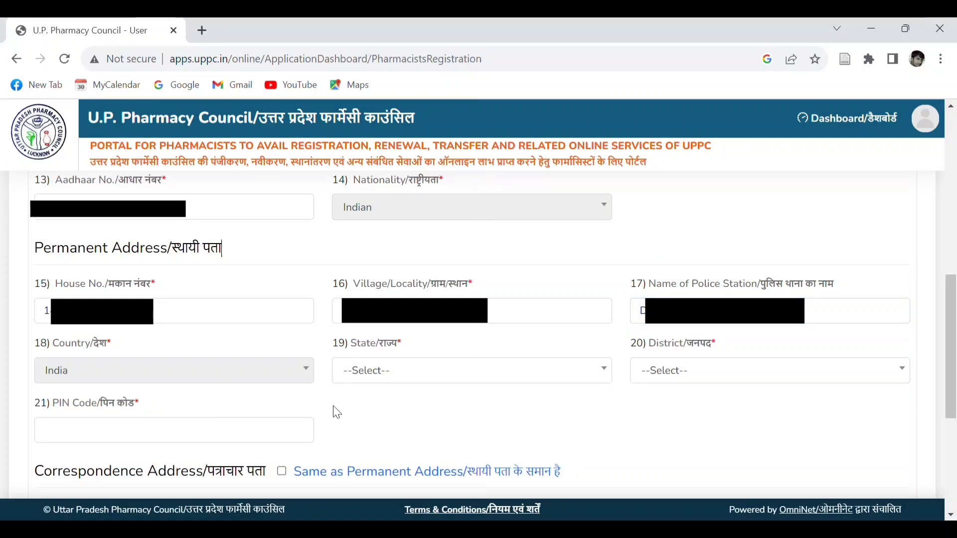
- Set the permanent address state to Uttar Pradesh and pick its district
left_click(482, 383)
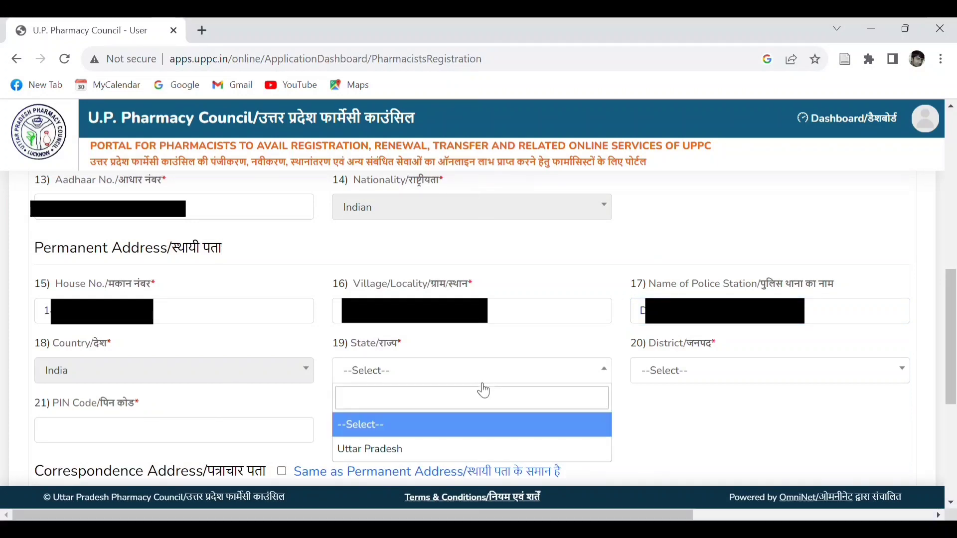
left_click(432, 449)
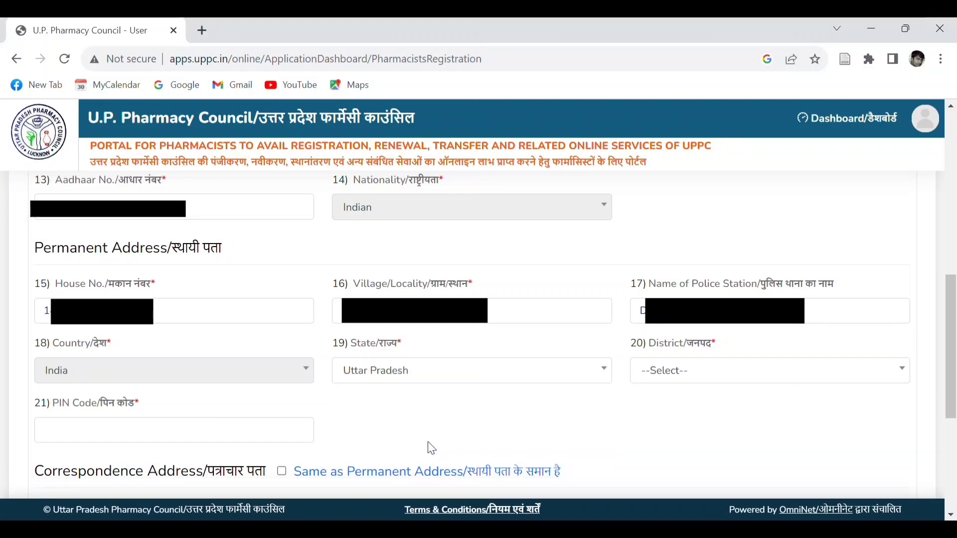
left_click(739, 384)
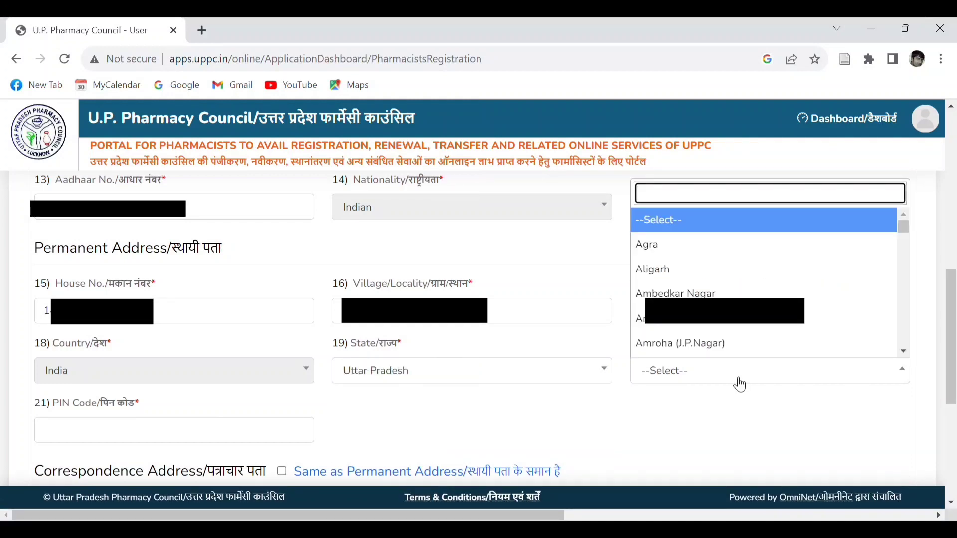
key("Down")
key("Down")
key("Down")
key("Down")
key("Down")
key("Down")
key("Down")
key("Down")
key("Down")
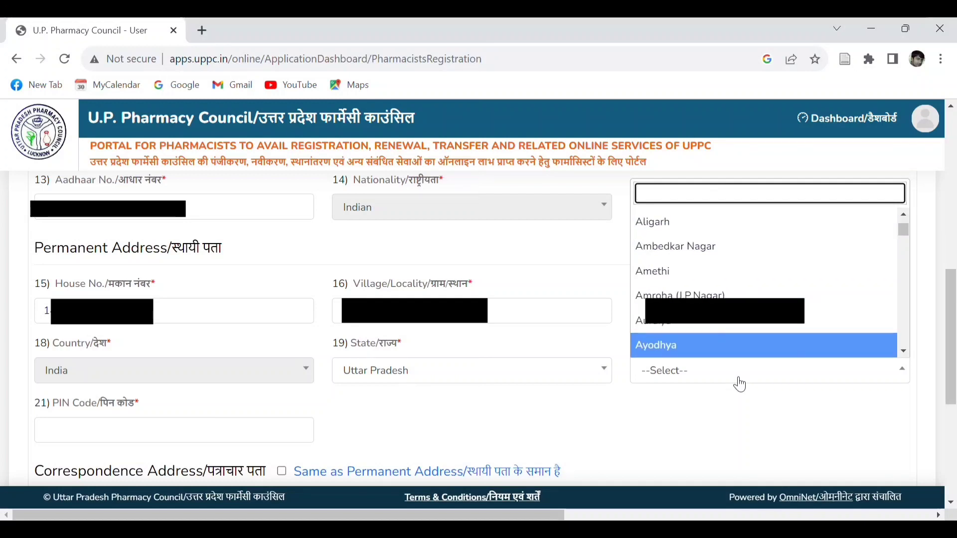
key("Up")
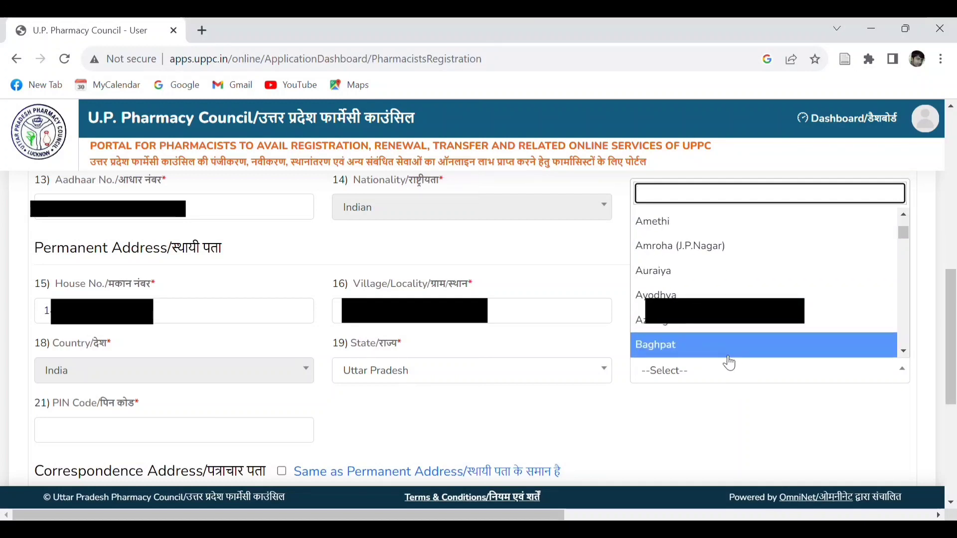
left_click(720, 333)
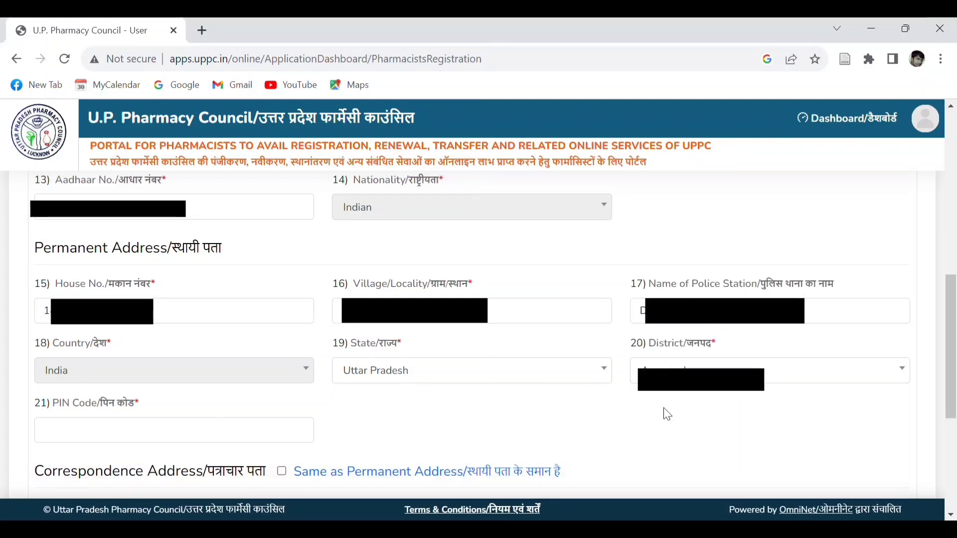
left_click(232, 442)
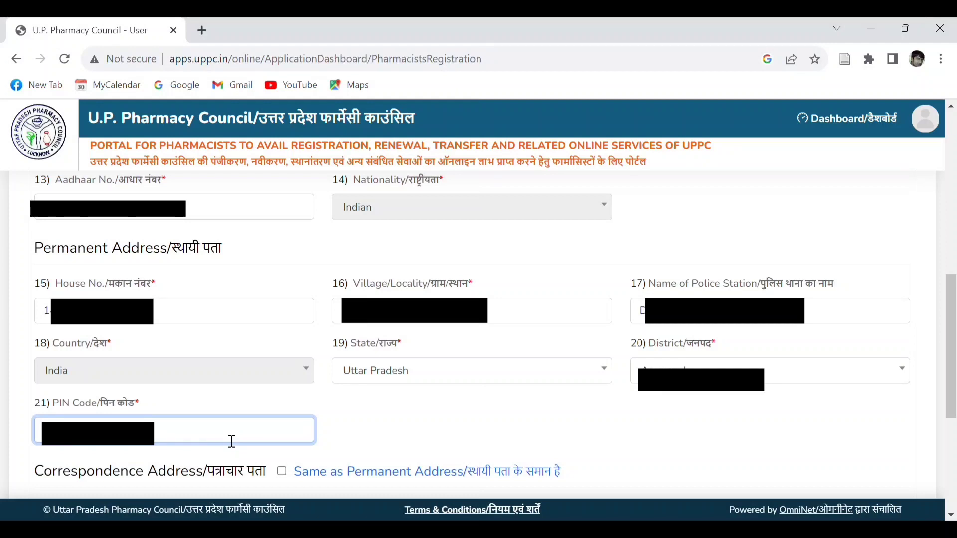
- Finish the permanent PIN code, then fill the correspondence house number, locality and police station
left_click(515, 407)
scroll(223, 303, "down", 5)
left_click(224, 303)
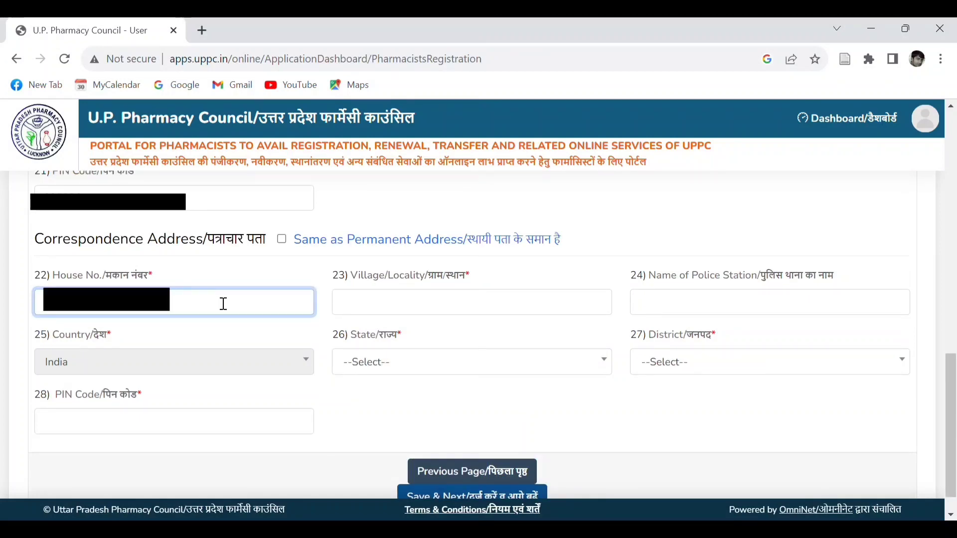
left_click(391, 312)
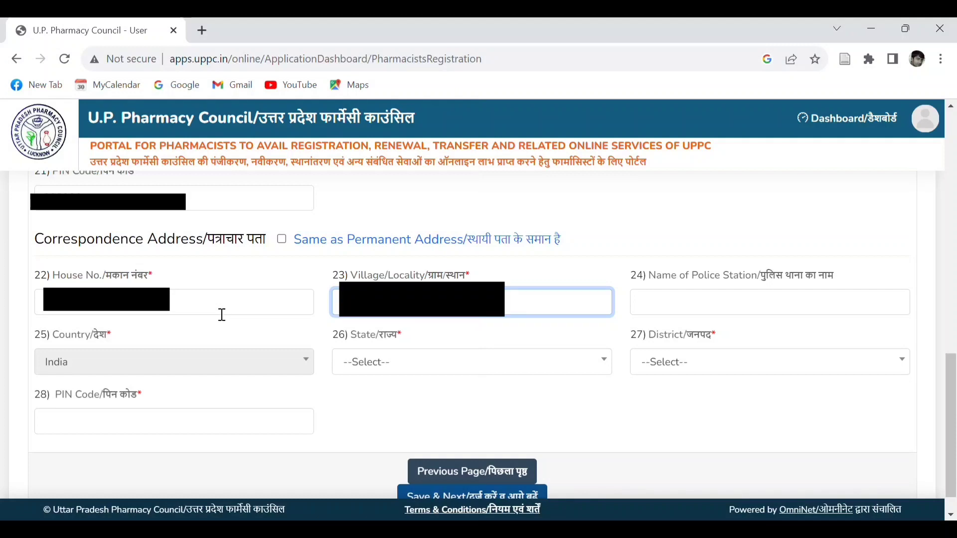
left_click(222, 315)
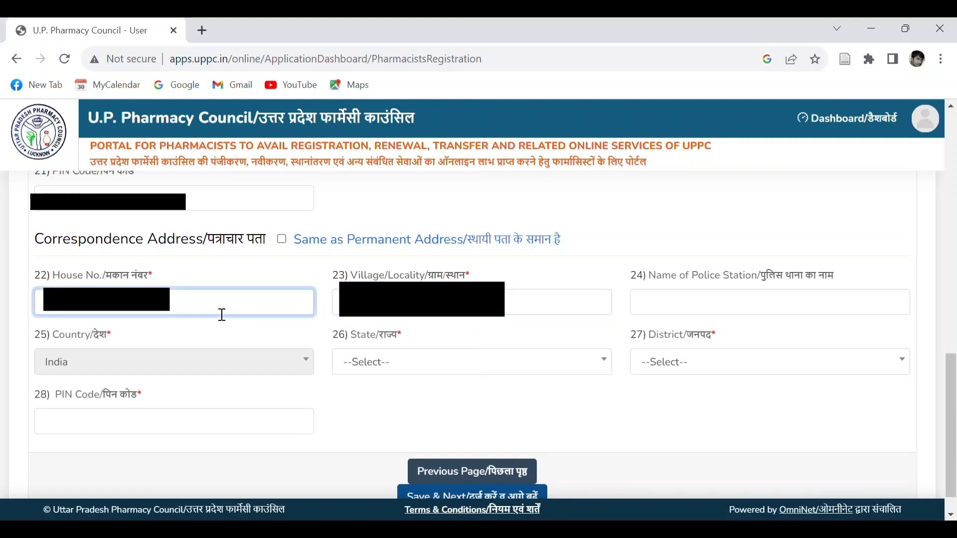
left_click(705, 315)
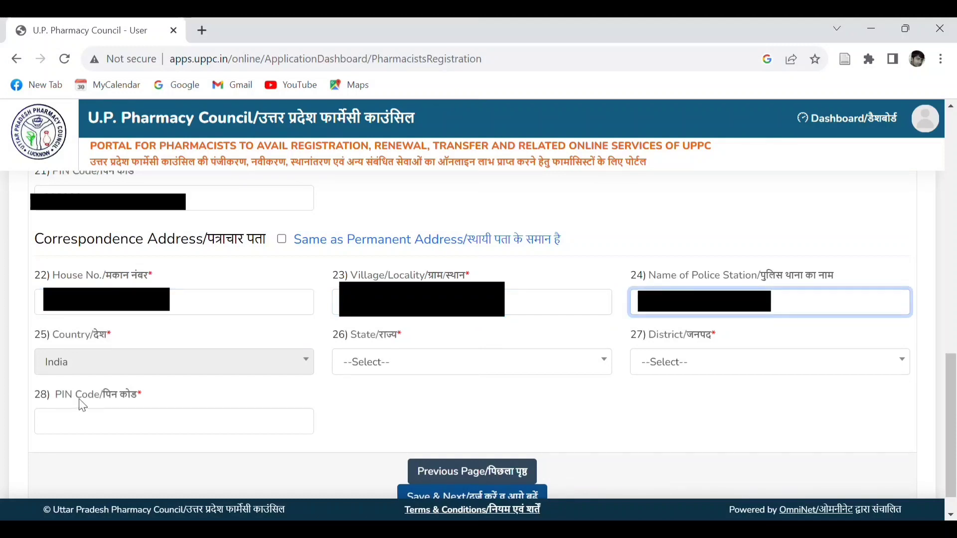
- Set the correspondence state to Uttar Pradesh, district to Lucknow, and enter the PIN code
left_click(481, 373)
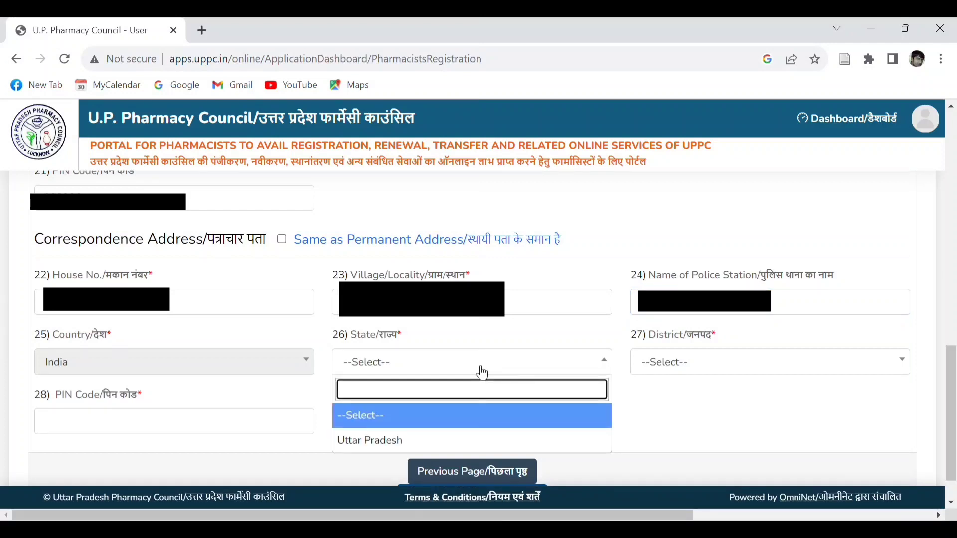
left_click(392, 441)
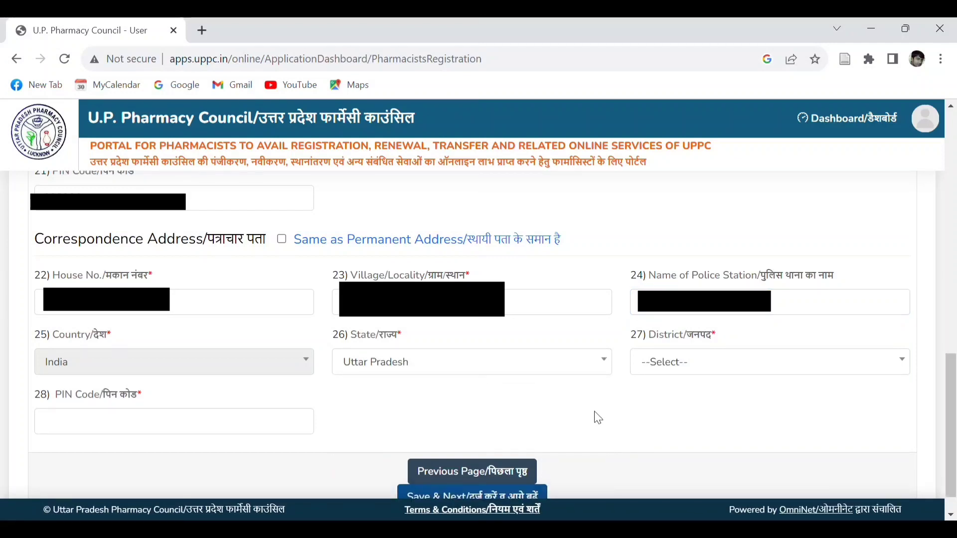
left_click(770, 372)
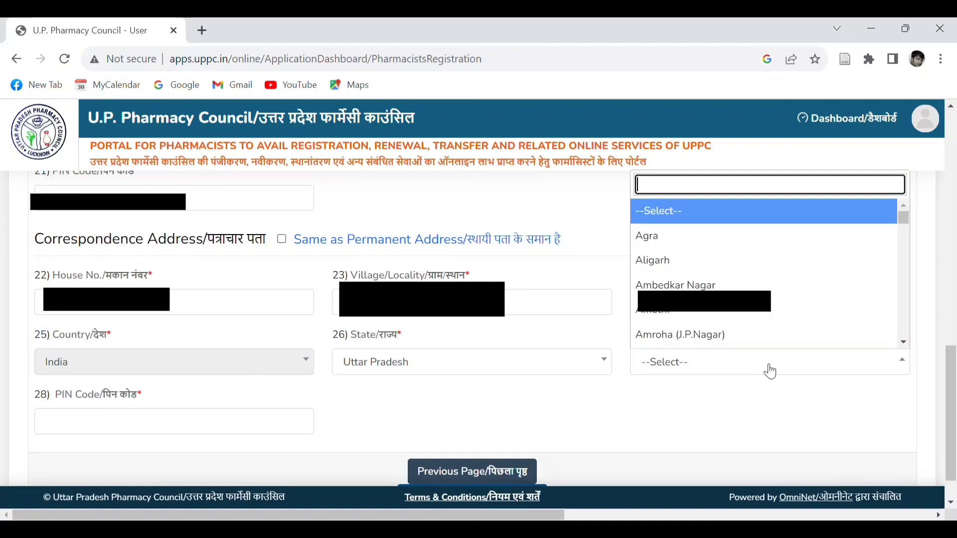
type("lu")
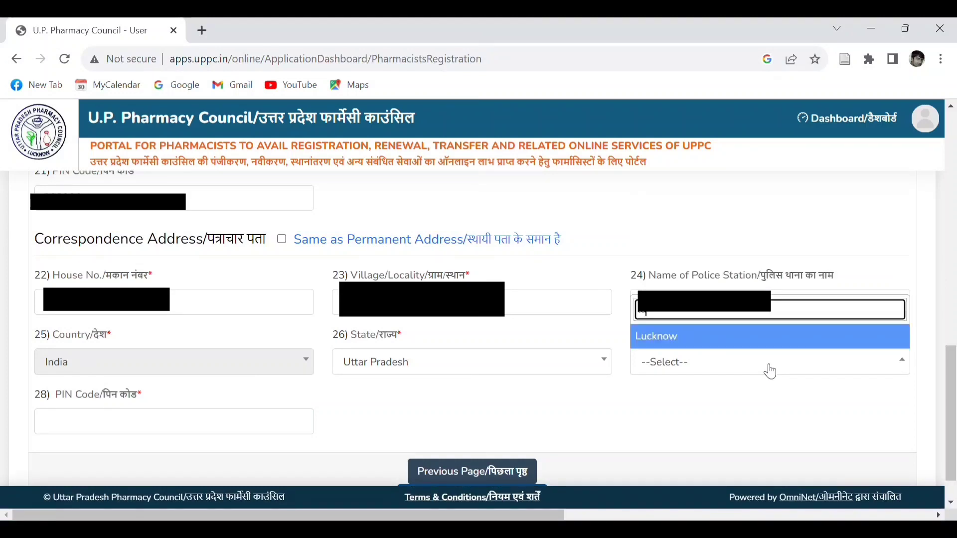
left_click(754, 344)
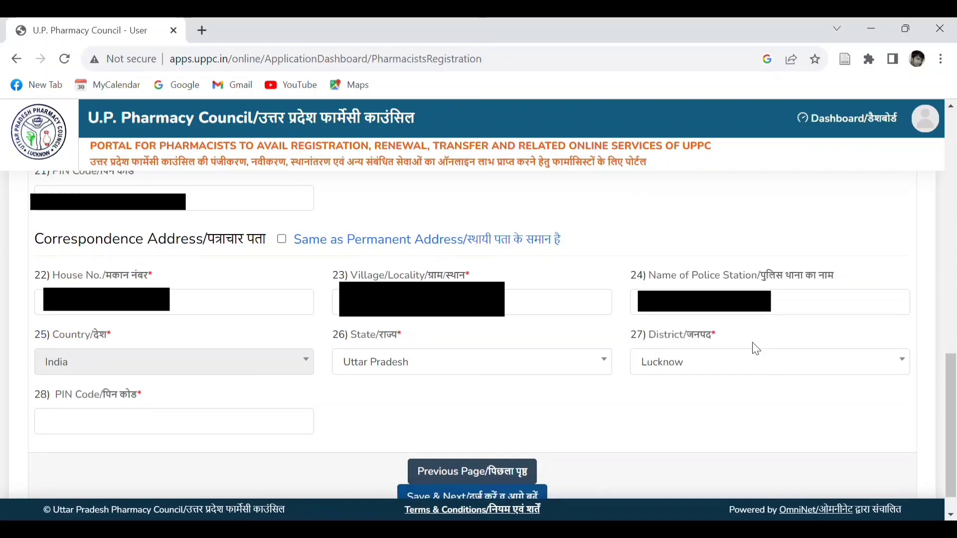
left_click(265, 437)
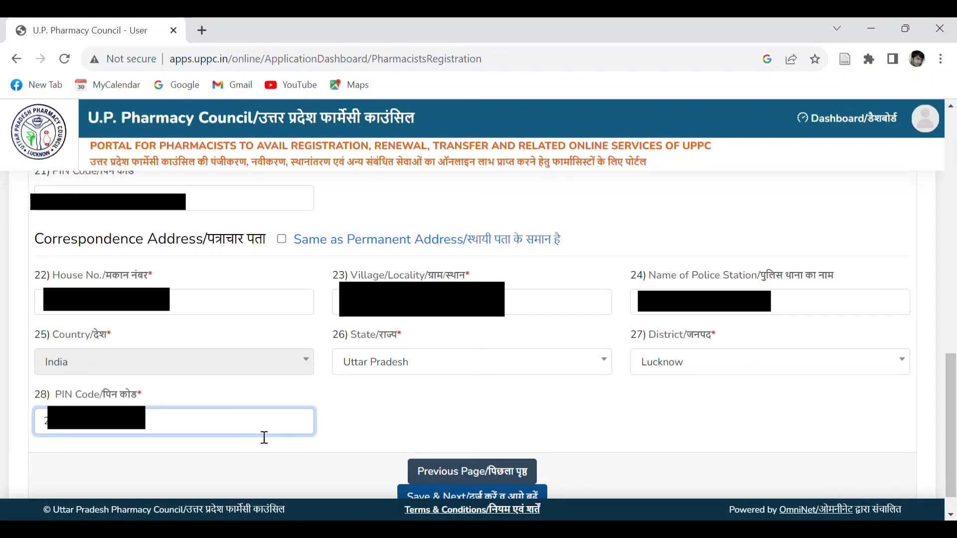
left_click(402, 427)
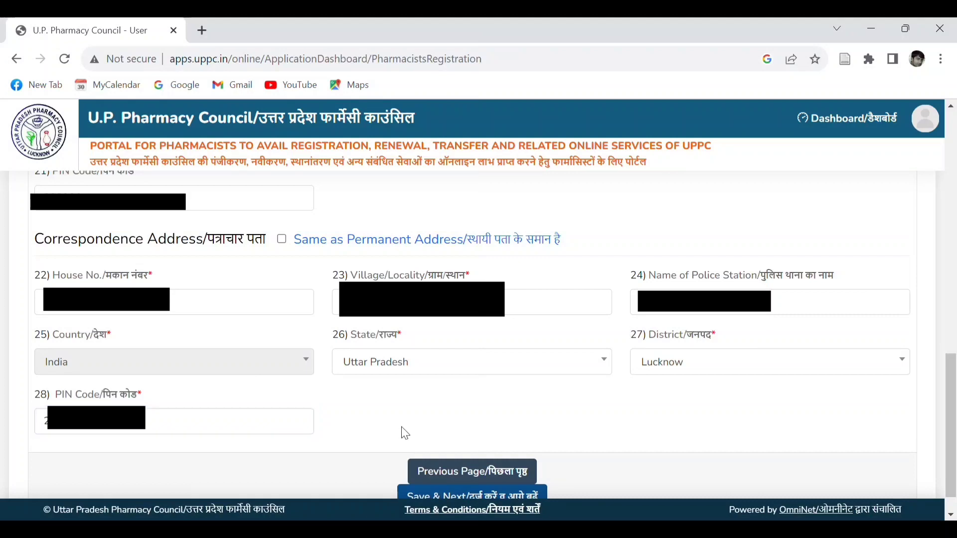
scroll(402, 426, "down", 1)
- Save the address details and continue to the qualification page
left_click(473, 472)
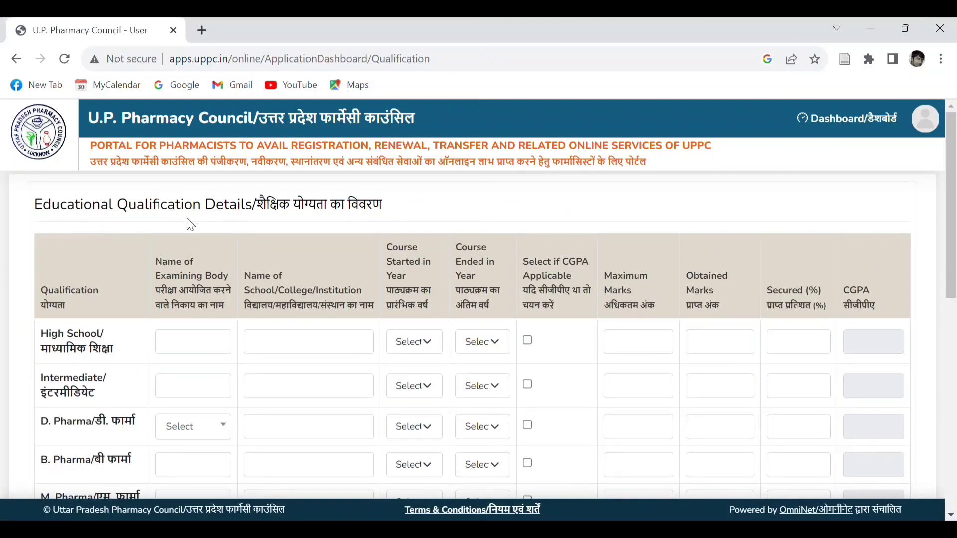
scroll(191, 225, "down", 1)
scroll(199, 218, "down", 1)
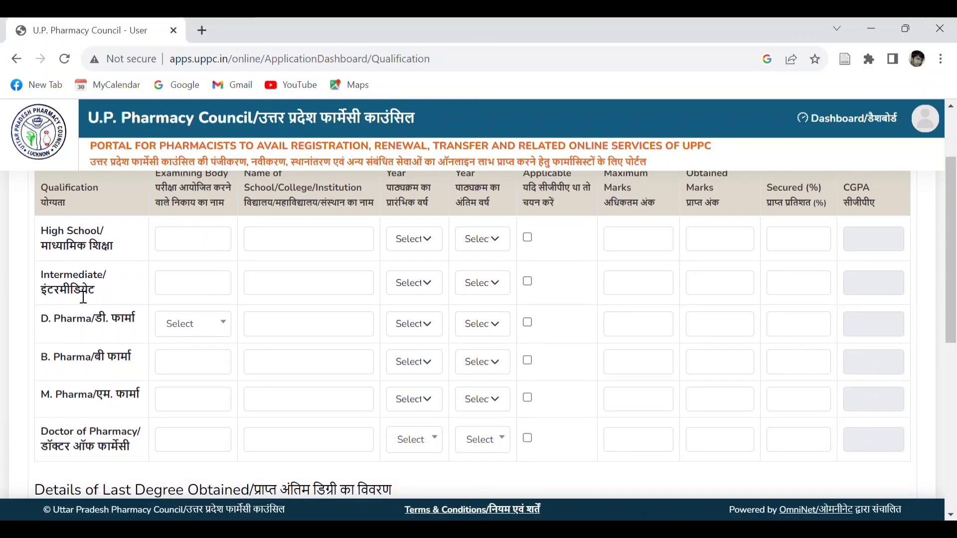
scroll(214, 351, "up", 2)
- Enter the High School board 'Board of education UP', school SSJIC, years 2008–2009
left_click(214, 352)
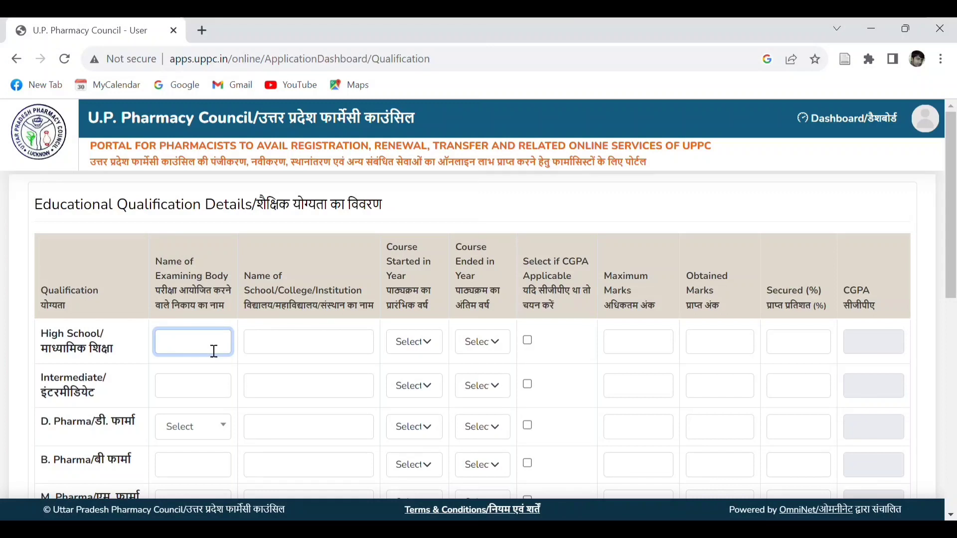
type("Bo")
type("a")
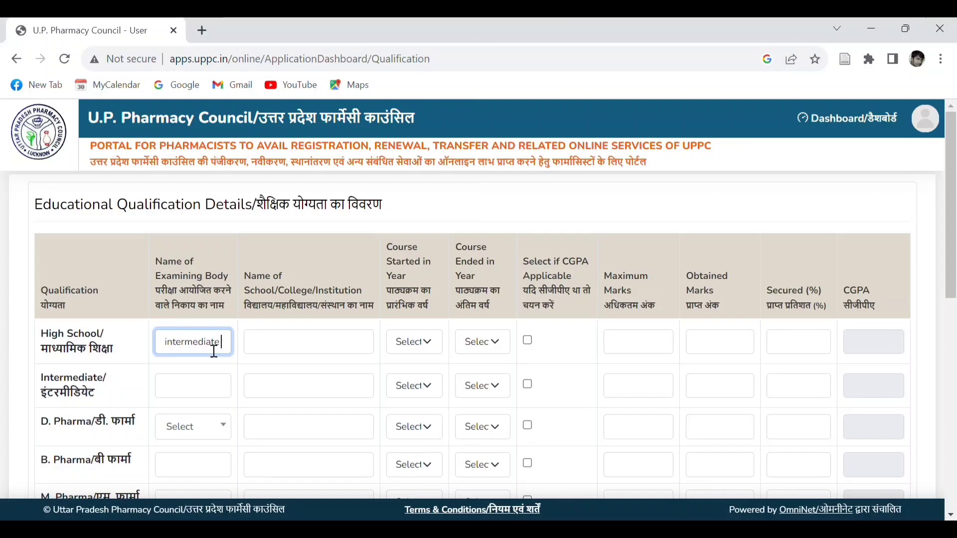
type("ed")
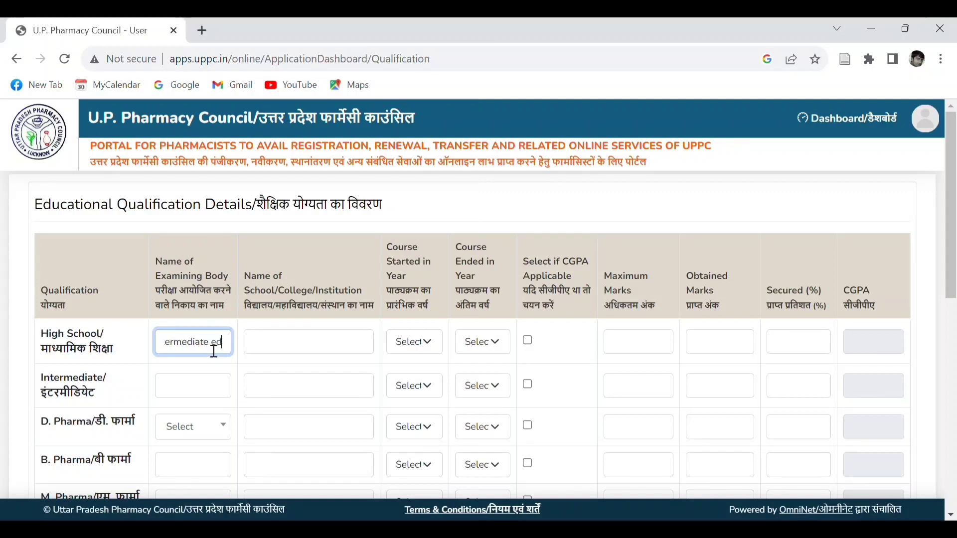
type("ucation")
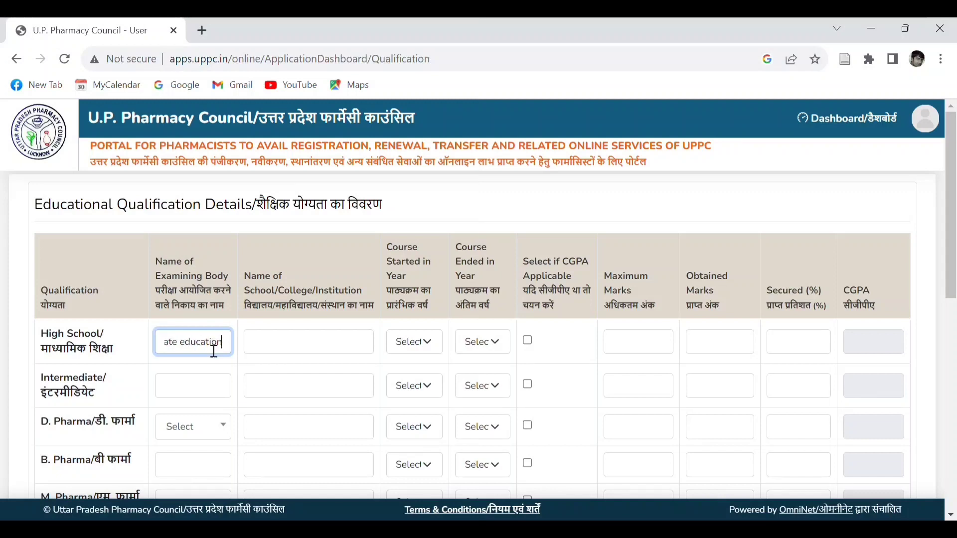
type(" U")
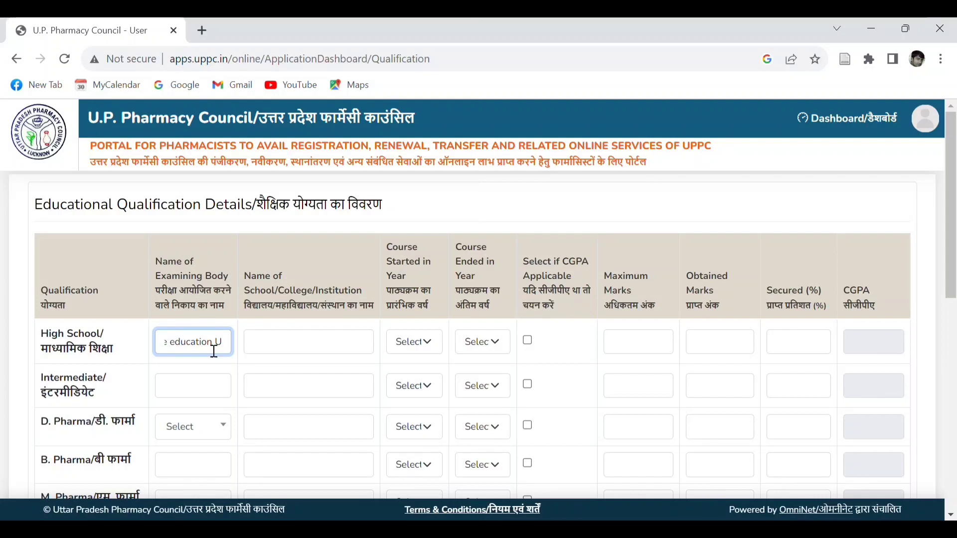
type("P")
left_click(313, 352)
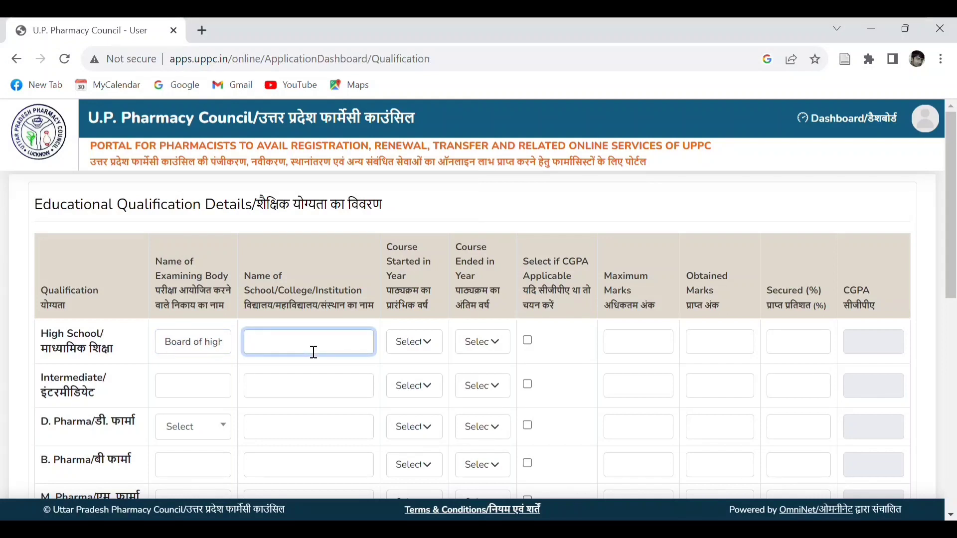
type("SSJIC")
key("Tab")
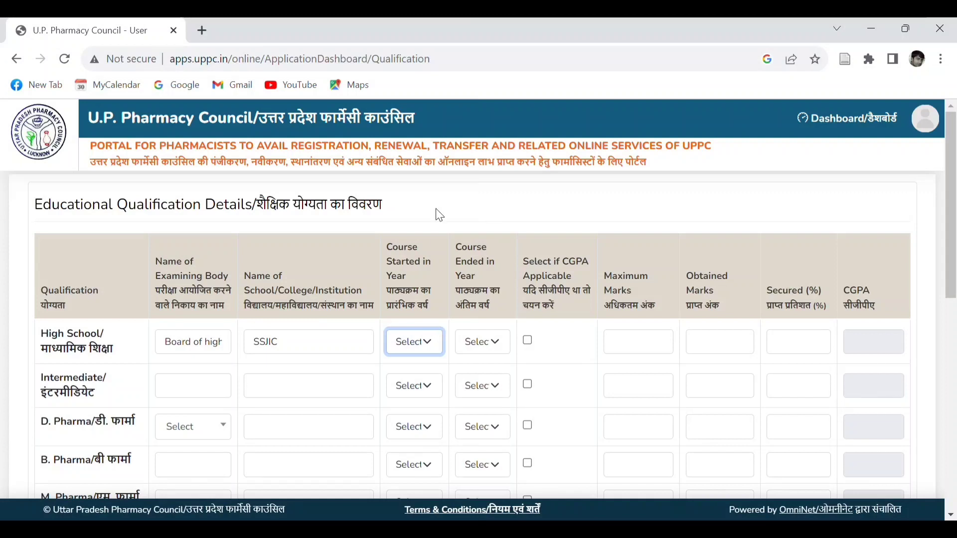
type("2008")
key("Tab")
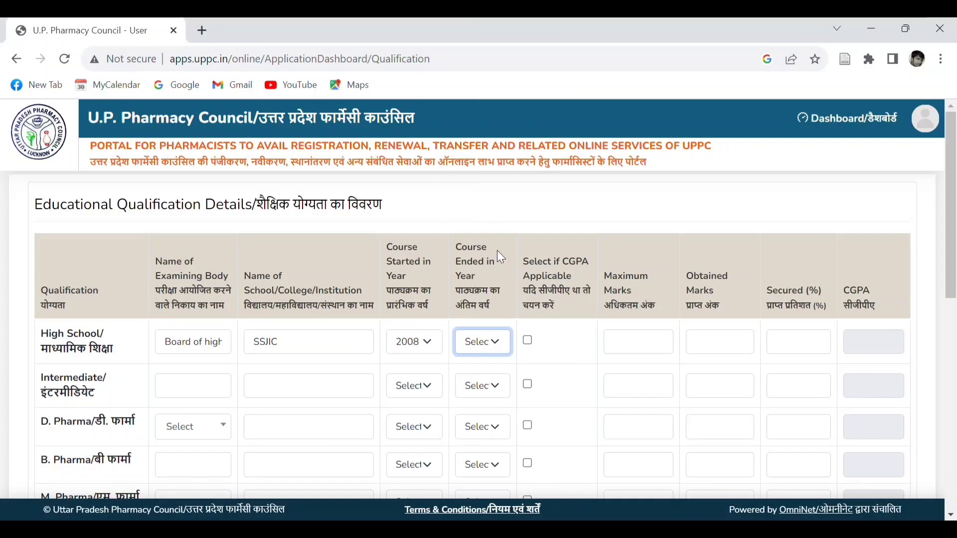
left_click(483, 307)
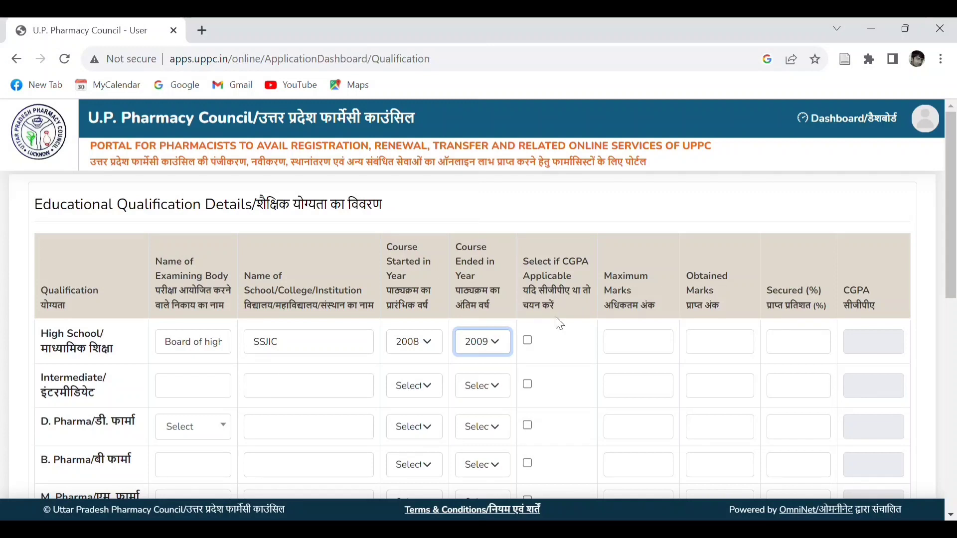
- Enter High School marks 600 maximum and 350 obtained, giving 58.33%
left_click(636, 352)
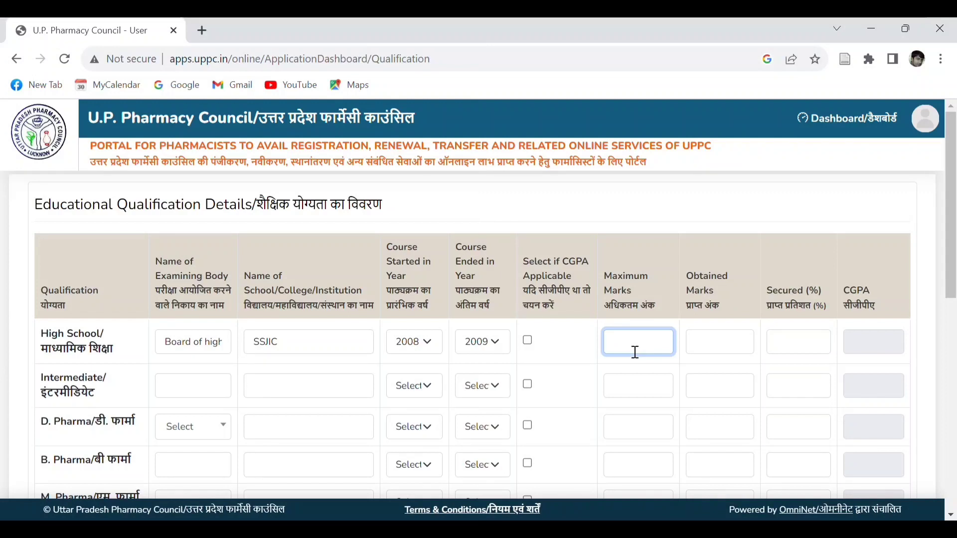
type("600")
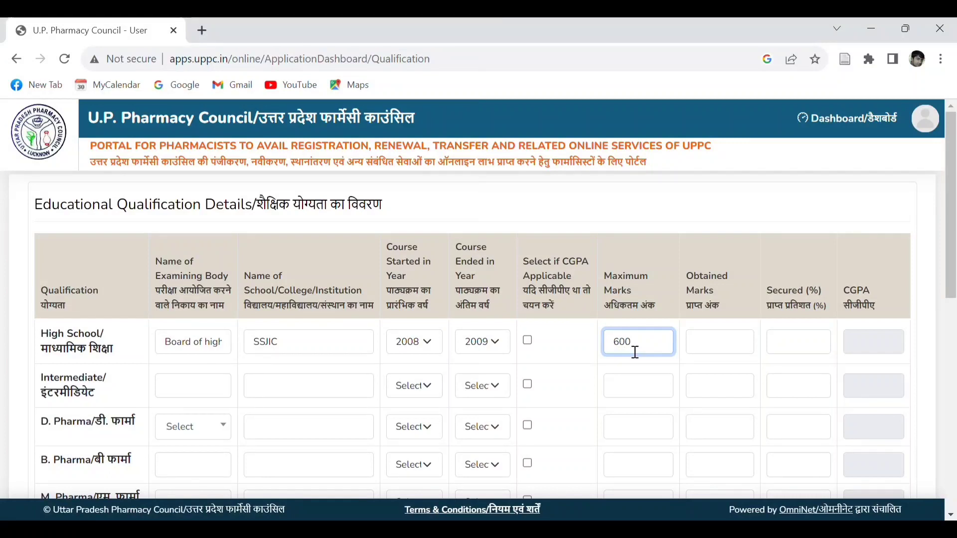
left_click(754, 353)
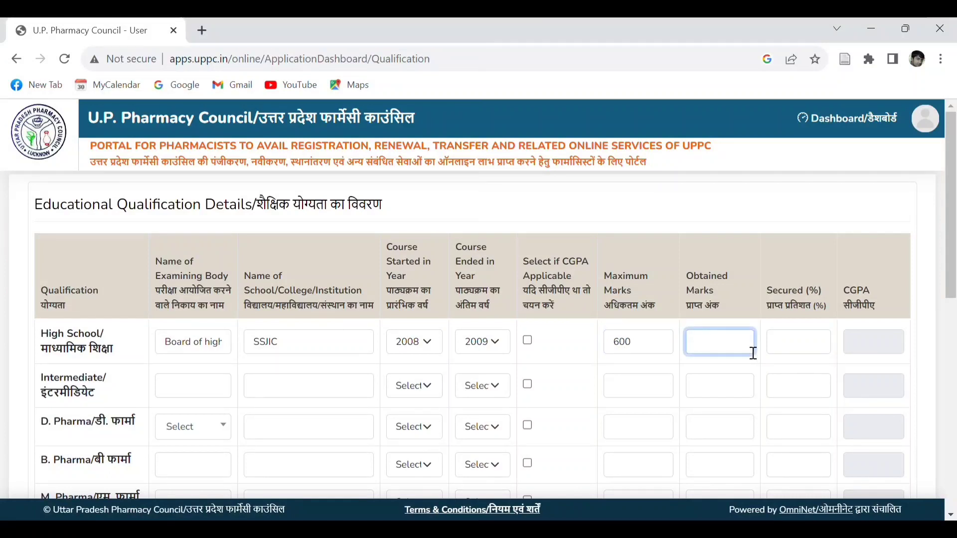
type("350")
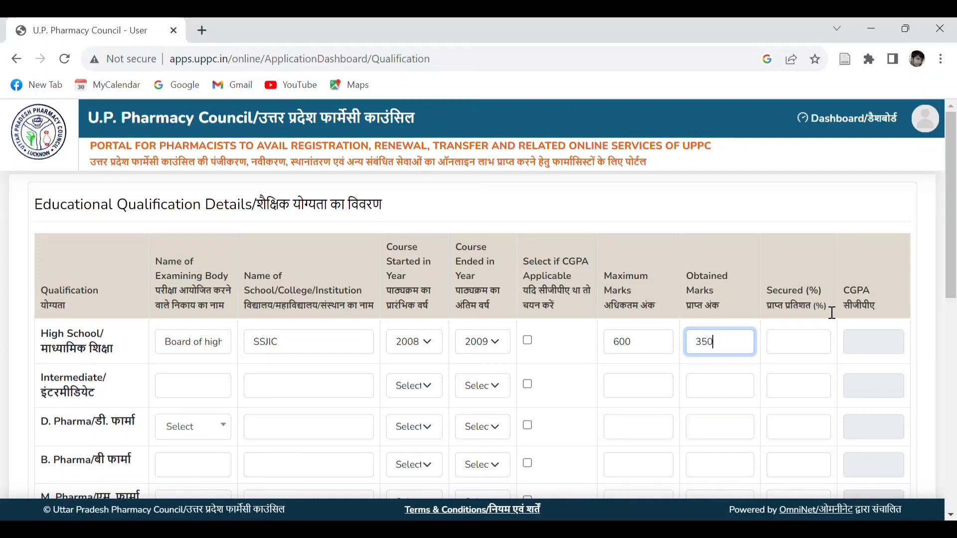
left_click(816, 271)
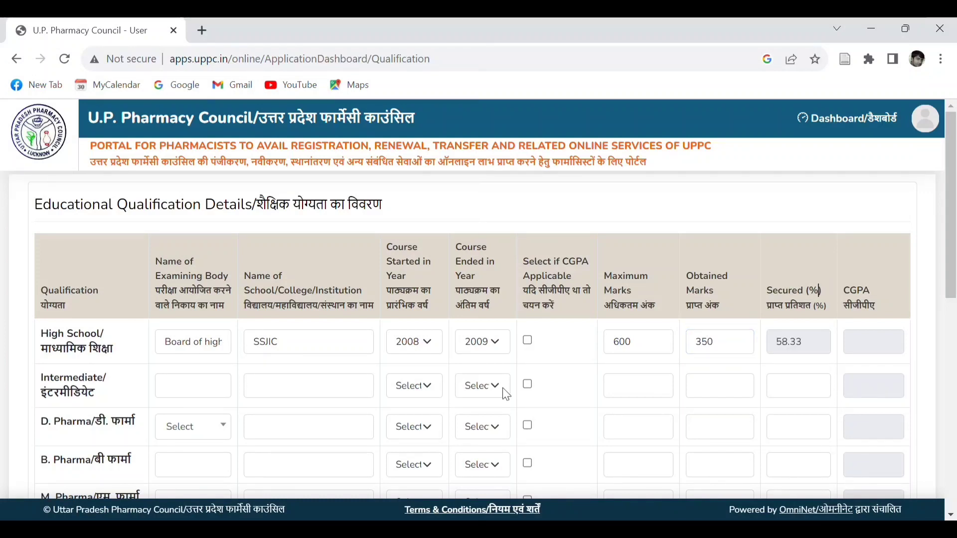
left_click(217, 391)
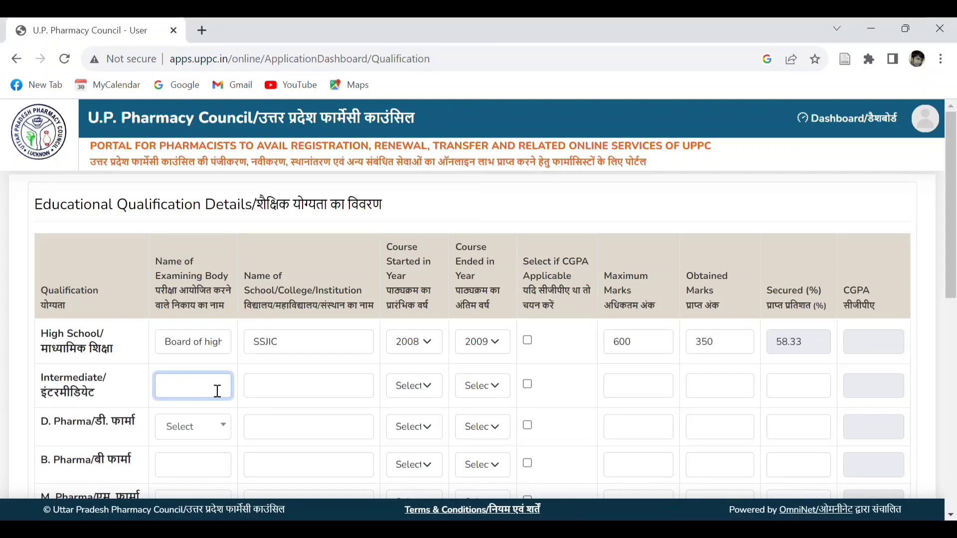
- Enter the Intermediate board 'Board of high school', school SSJIC, years 2010–2011
type("B")
type("oard ")
type("of")
type(" high")
type(" sc")
type("hool")
left_click(268, 394)
type("SSJIC")
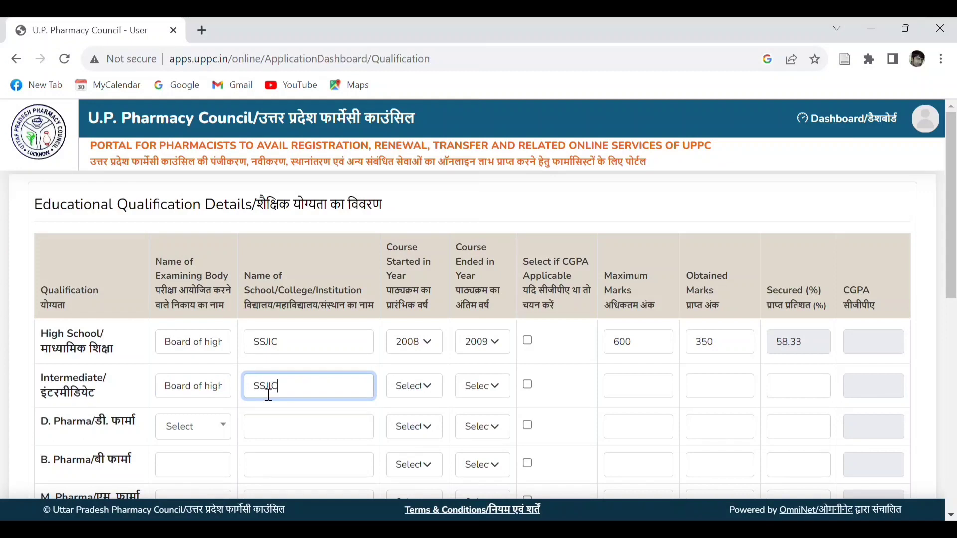
left_click(430, 394)
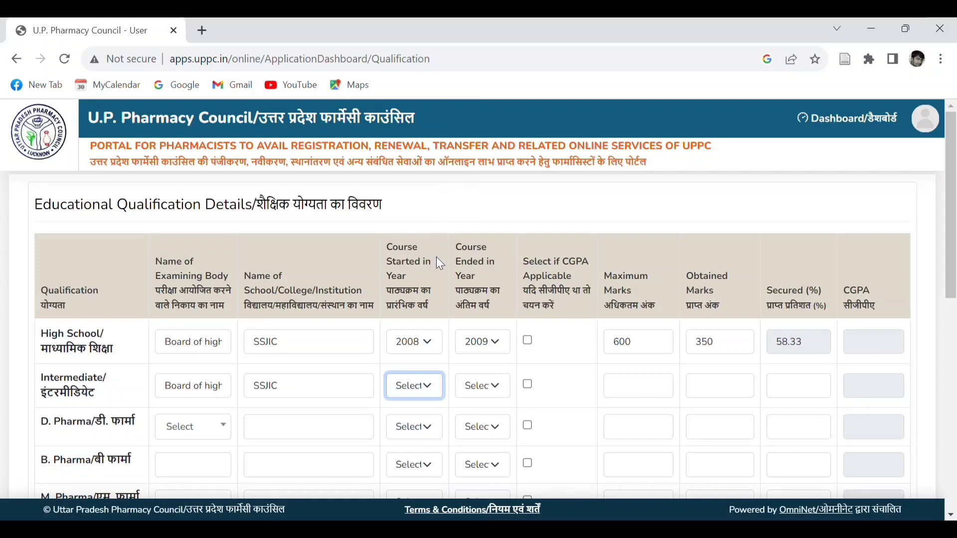
left_click(417, 345)
left_click(500, 392)
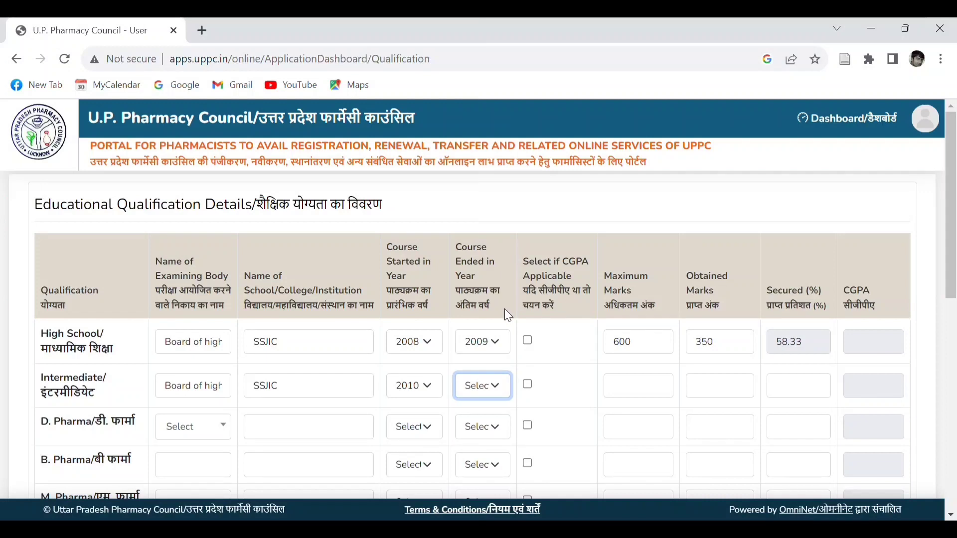
left_click(489, 296)
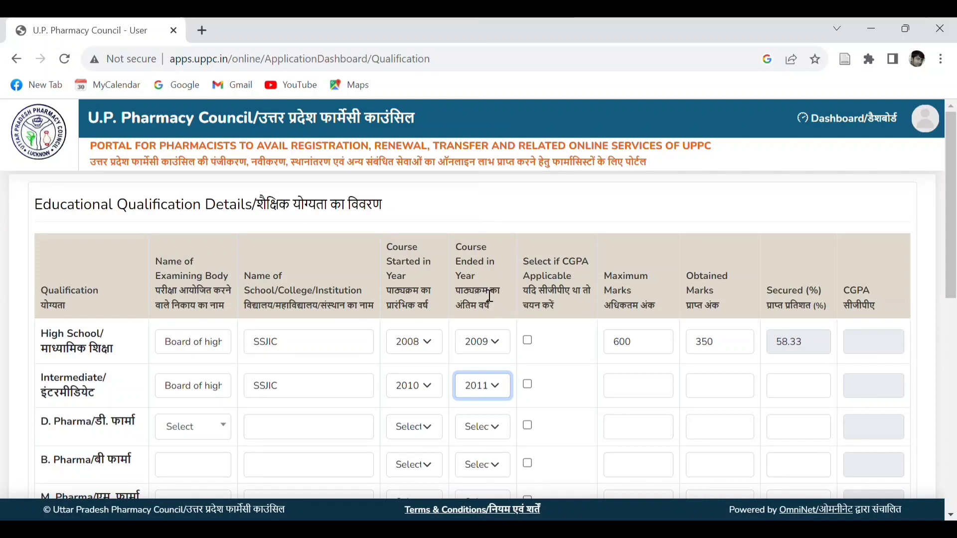
- Enter Intermediate marks 500 maximum and 329 obtained, giving 65.8%
left_click(583, 387)
left_click(623, 397)
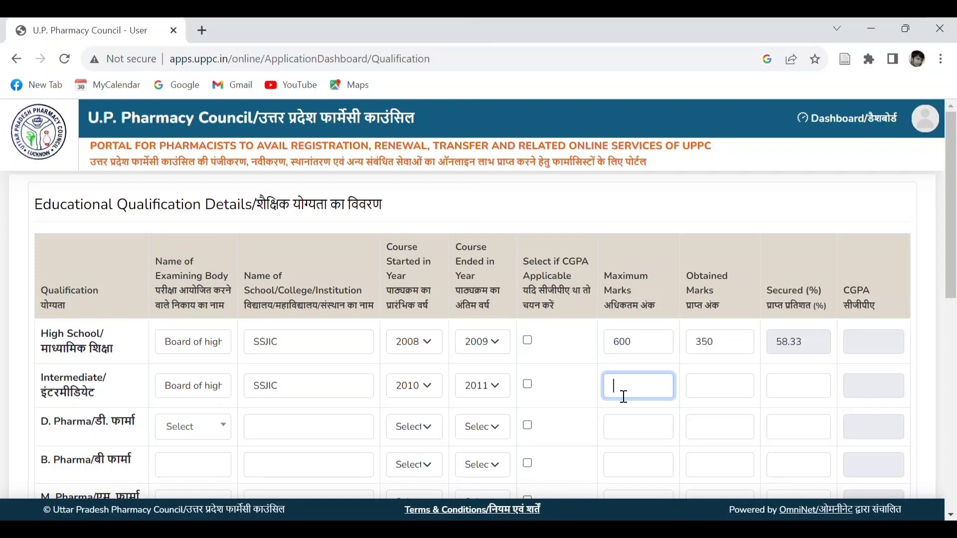
type("500")
left_click(722, 394)
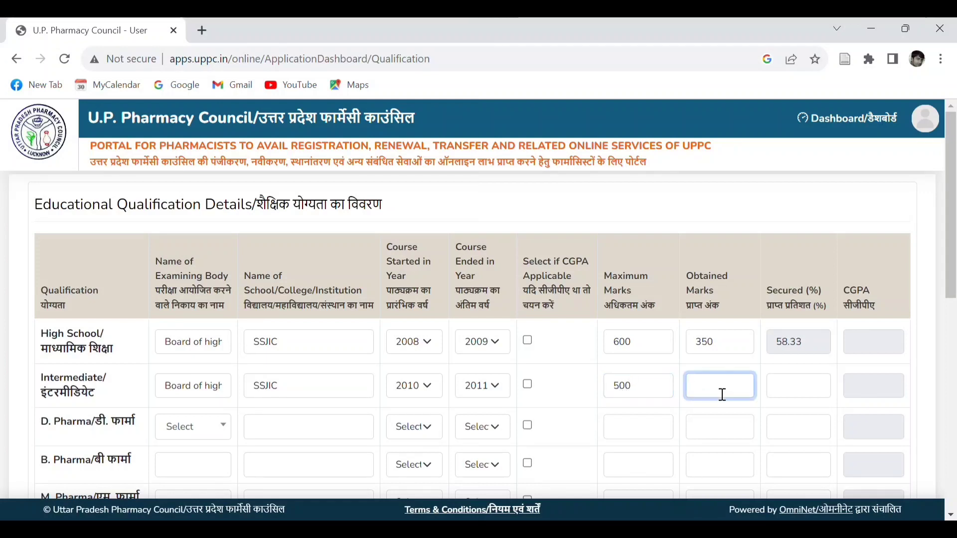
type("32")
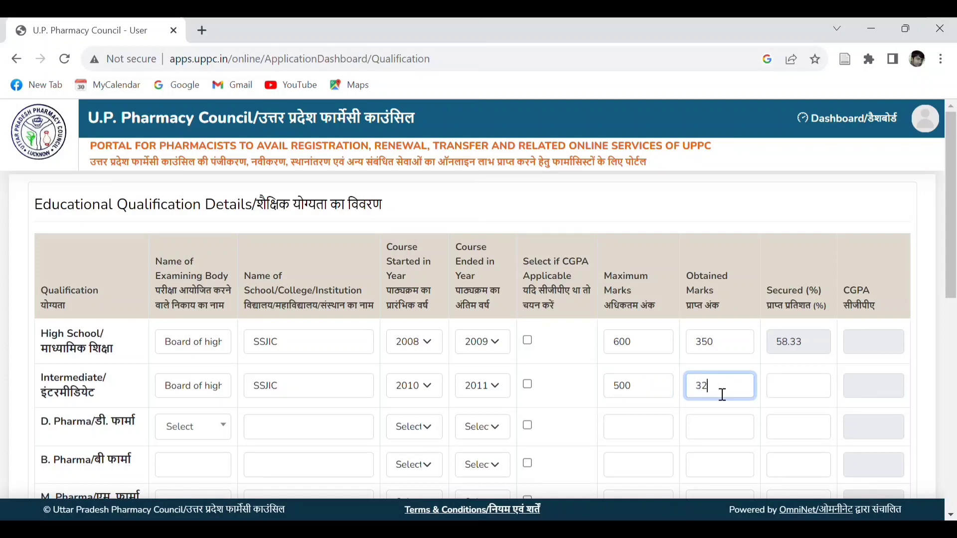
type("9")
left_click(794, 258)
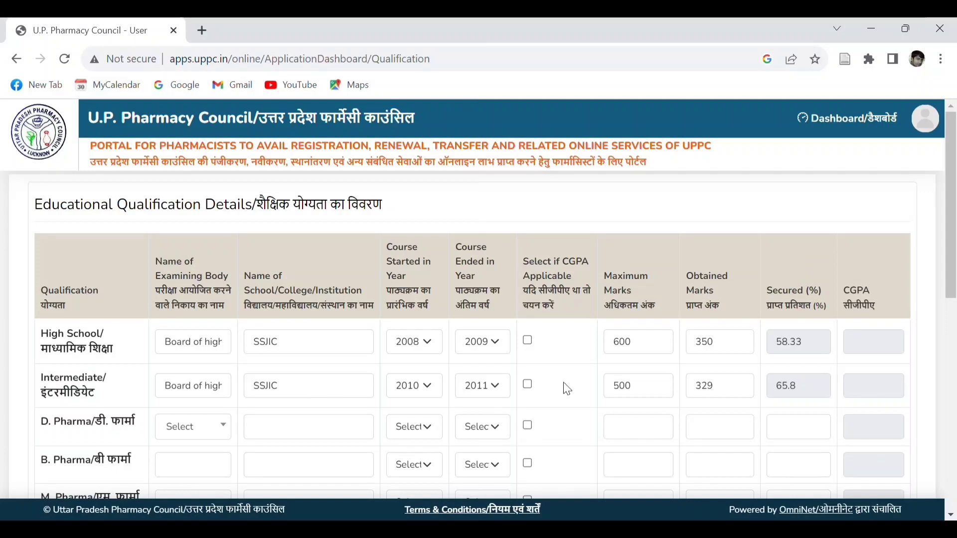
scroll(567, 389, "down", 2)
scroll(567, 389, "down", 1)
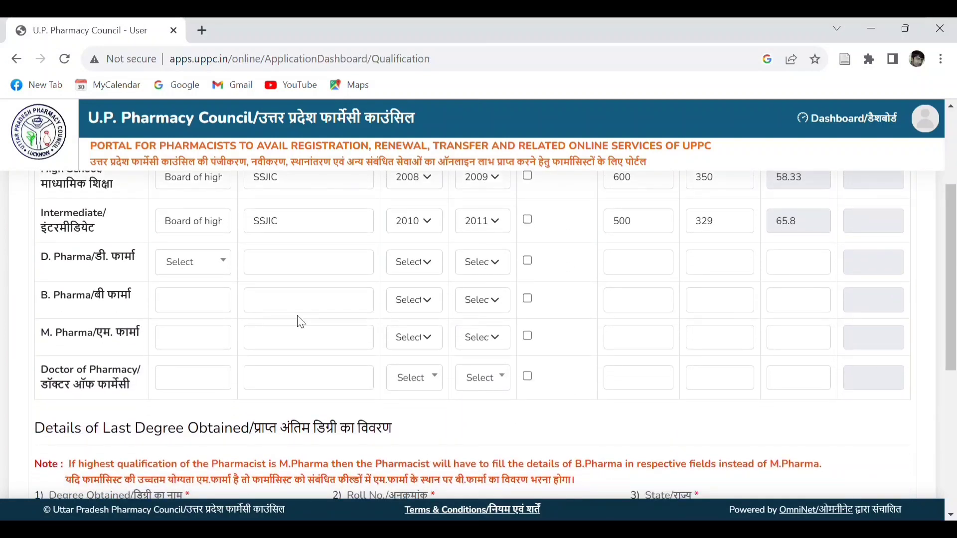
- Enter the B. Pharma board 'Dr A P J…', college Saroj Institute of Technology, years 2011–2015
left_click(203, 310)
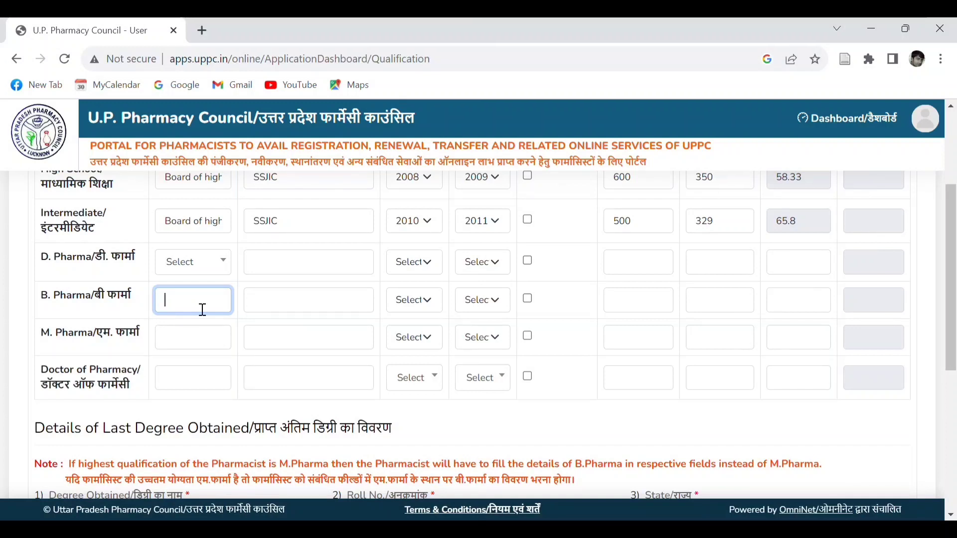
type("AKTU")
key("BackSpace")
key("BackSpace")
key("BackSpace")
key("BackSpace")
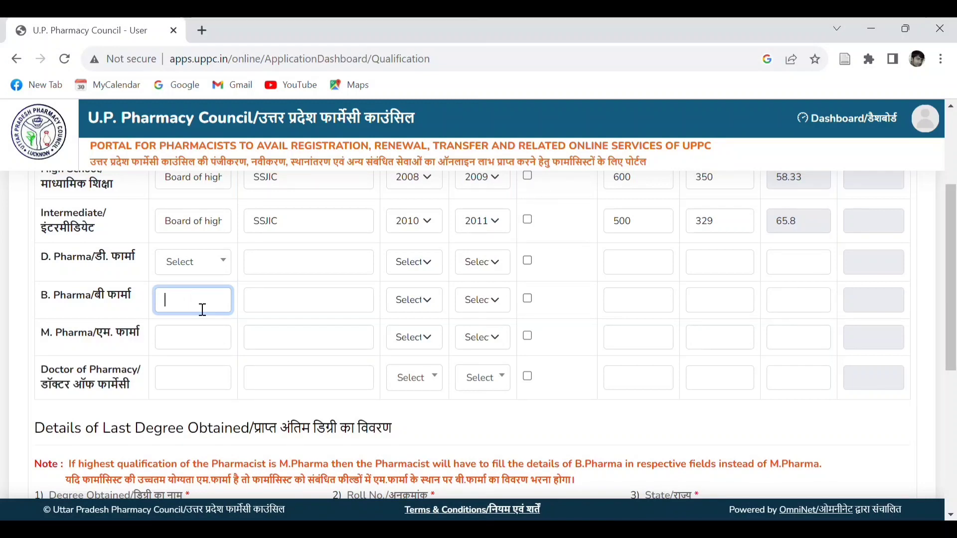
type("Dr")
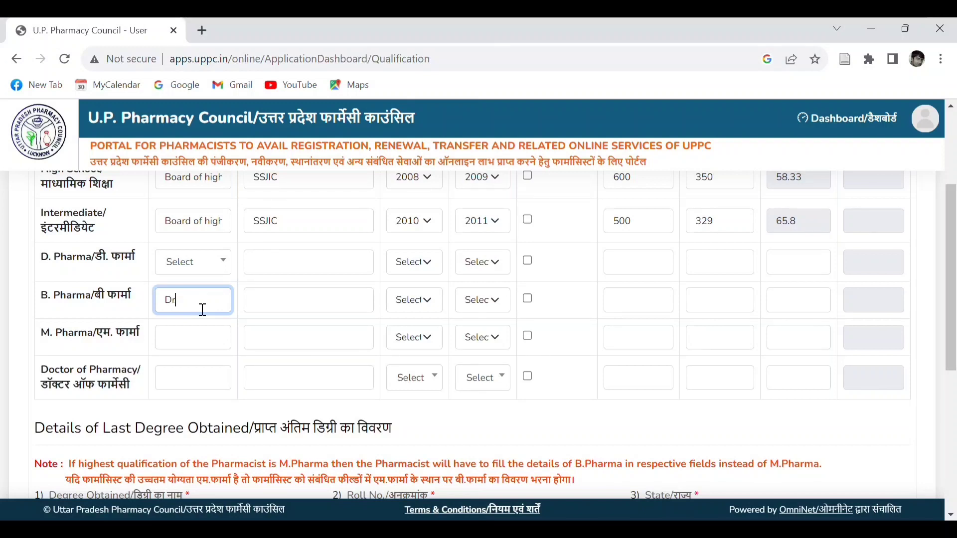
type(" A")
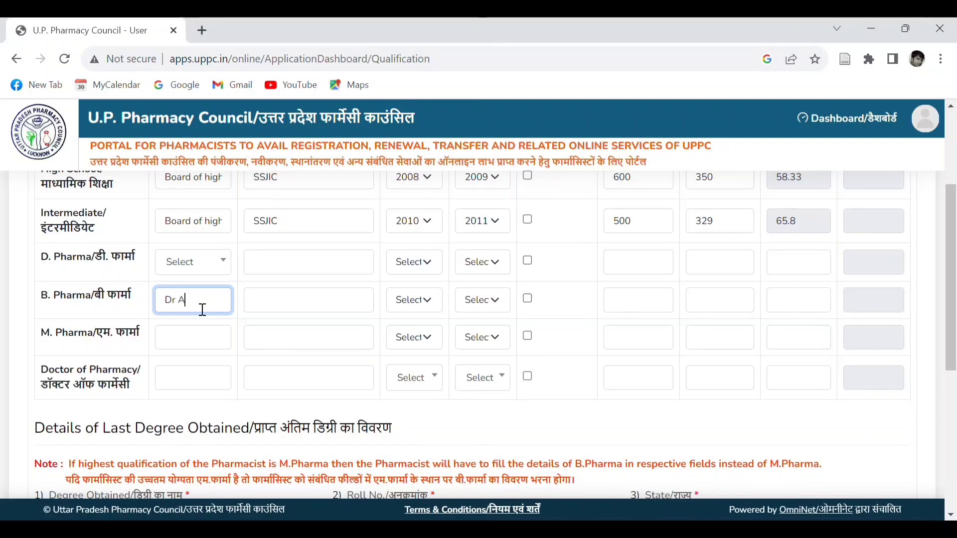
type(" P")
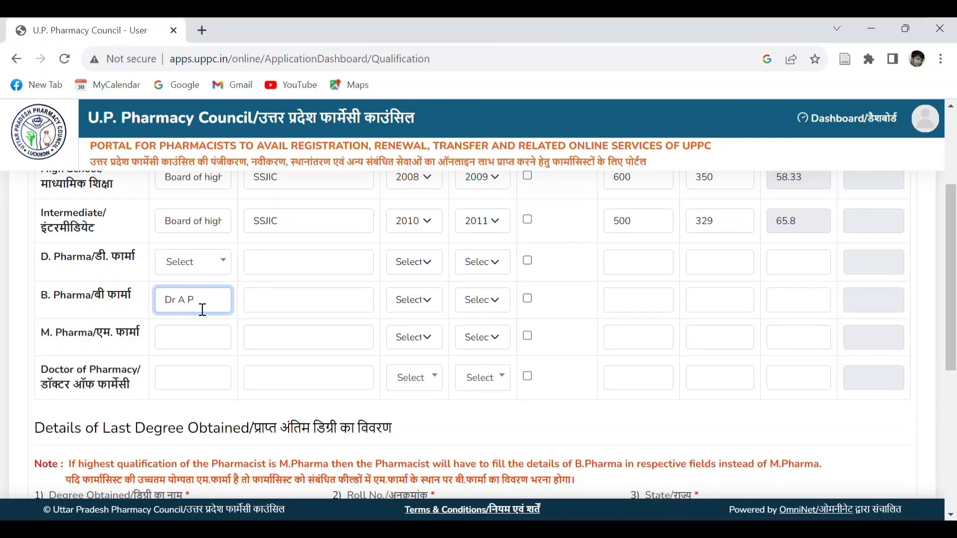
type(" J")
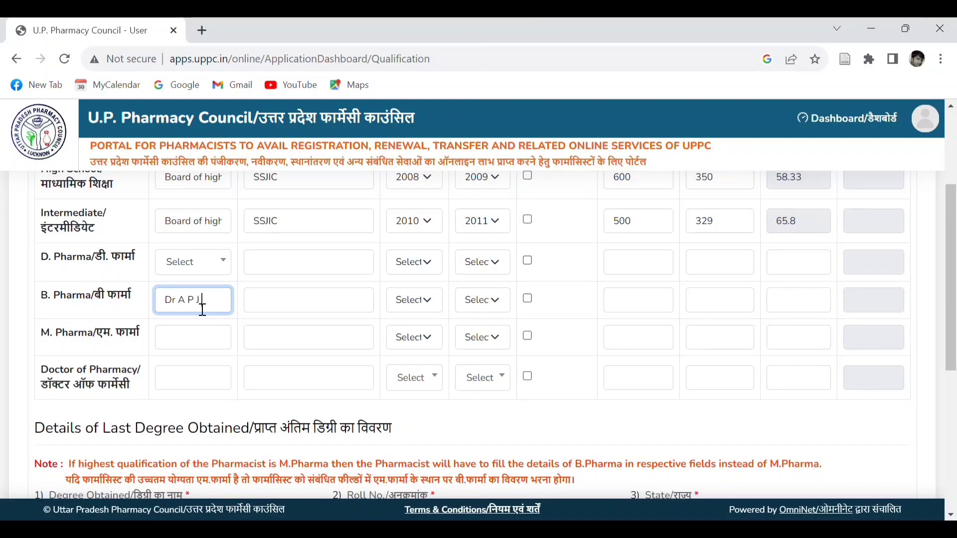
left_click(314, 311)
type("Sa")
type("r")
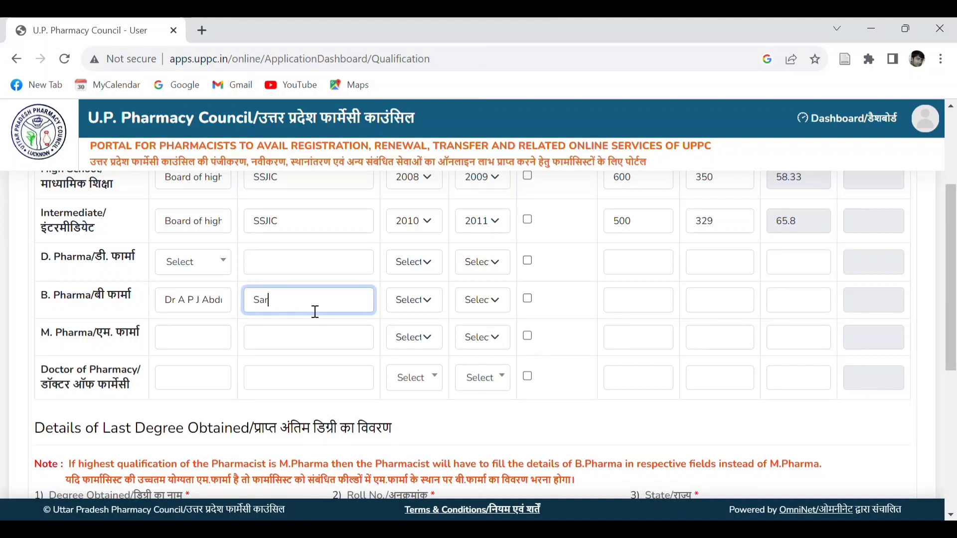
type("oj Institute of Technology")
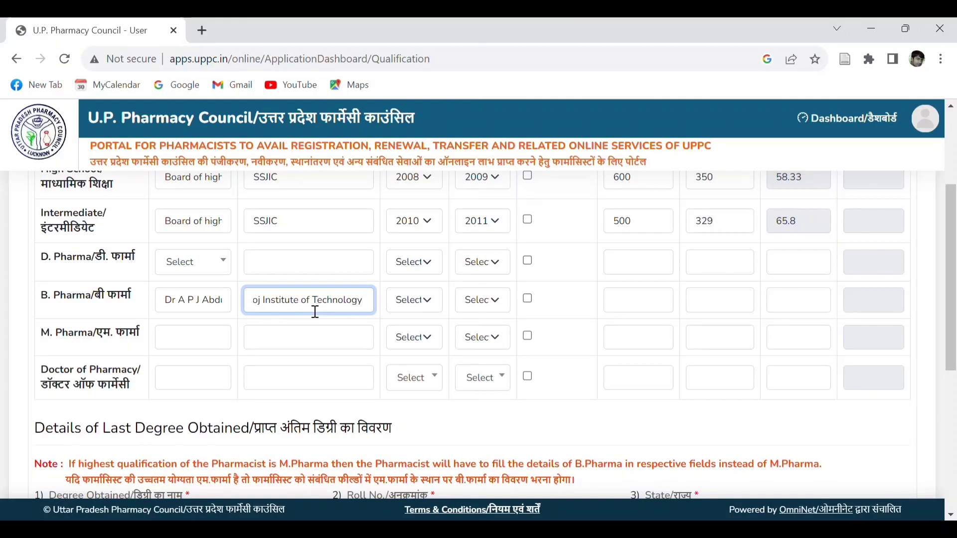
key("Tab")
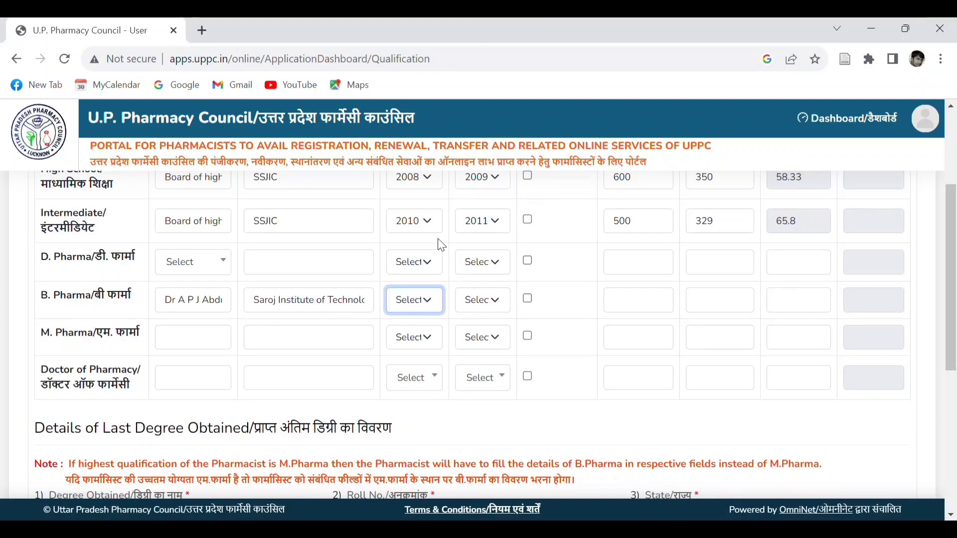
type("2011")
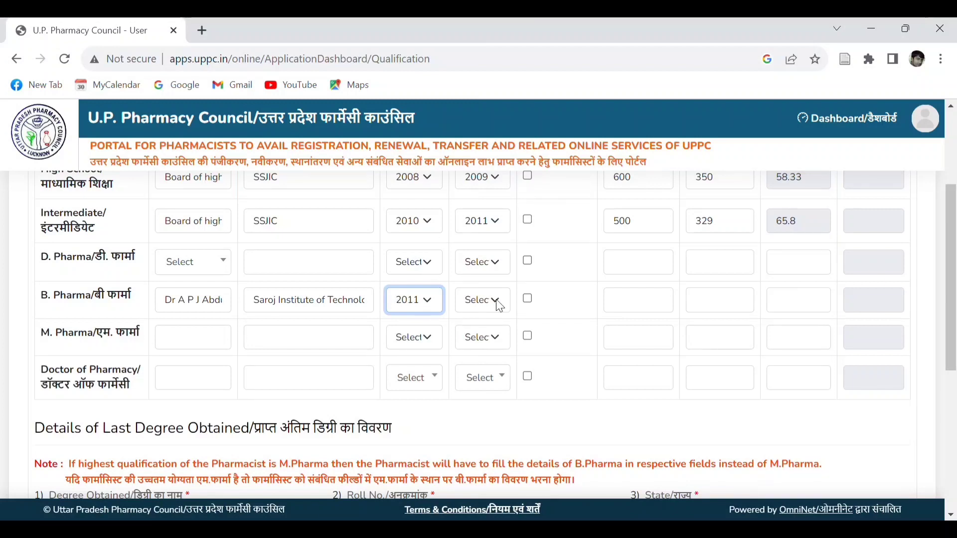
key("Tab")
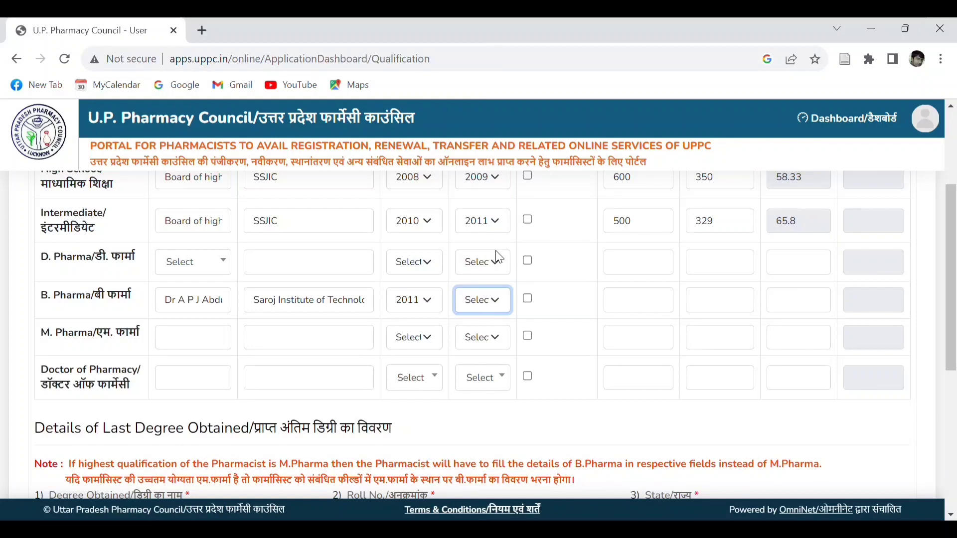
type("2015")
left_click(579, 305)
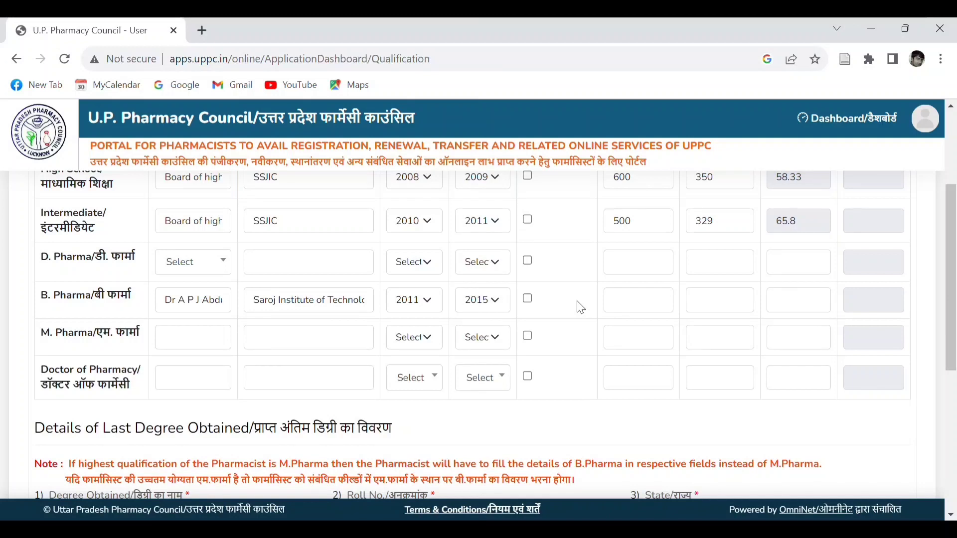
- Enter B. Pharma marks 4600 maximum and 3201 obtained, giving 69.59%
left_click(648, 310)
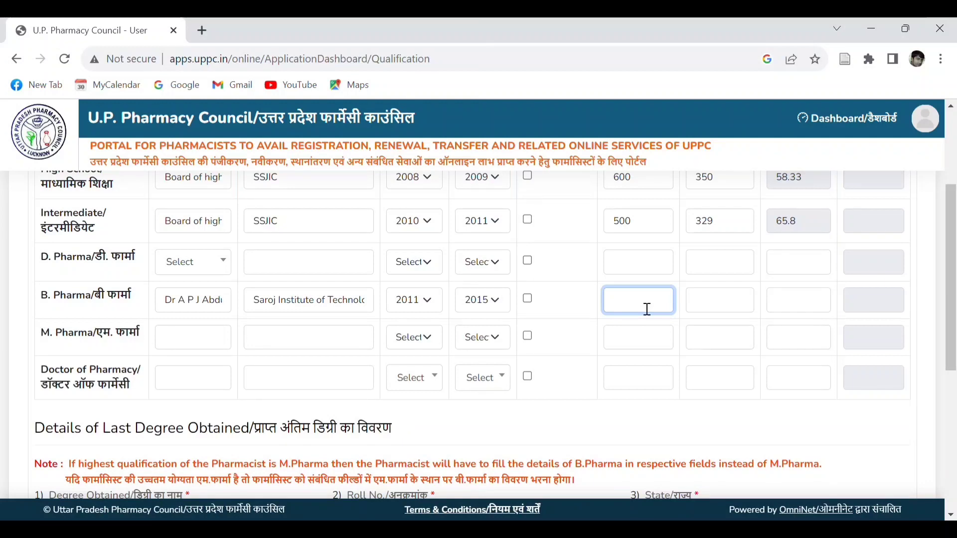
type("46")
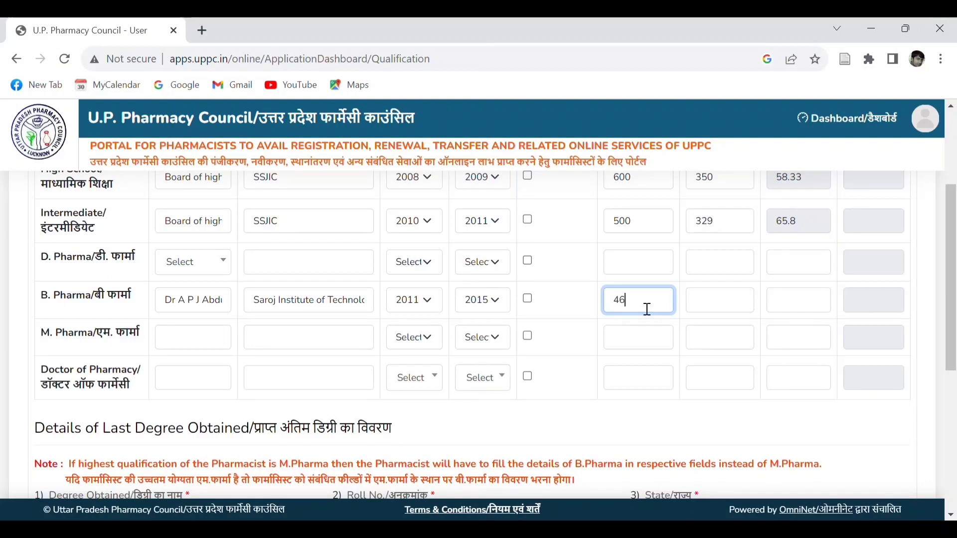
type("00")
left_click(739, 309)
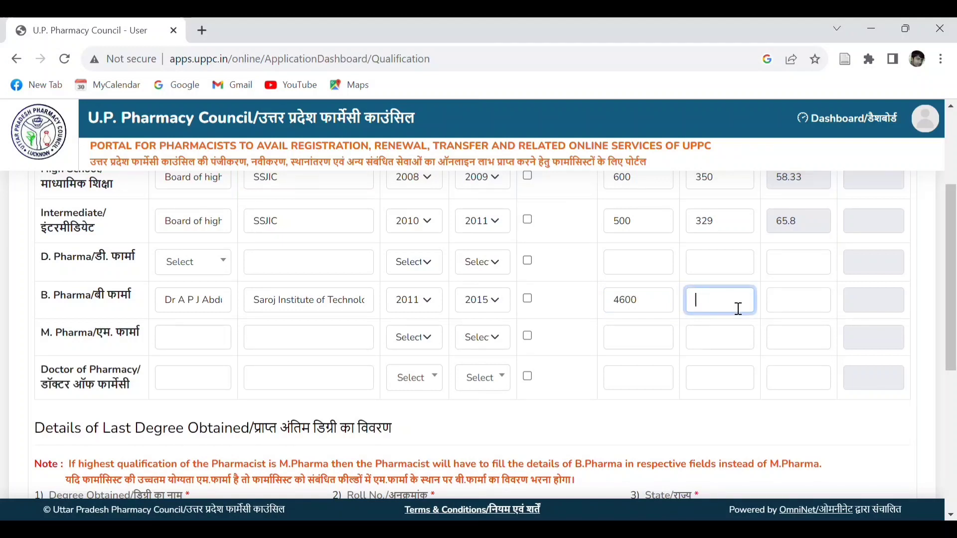
type("3201")
left_click(810, 148)
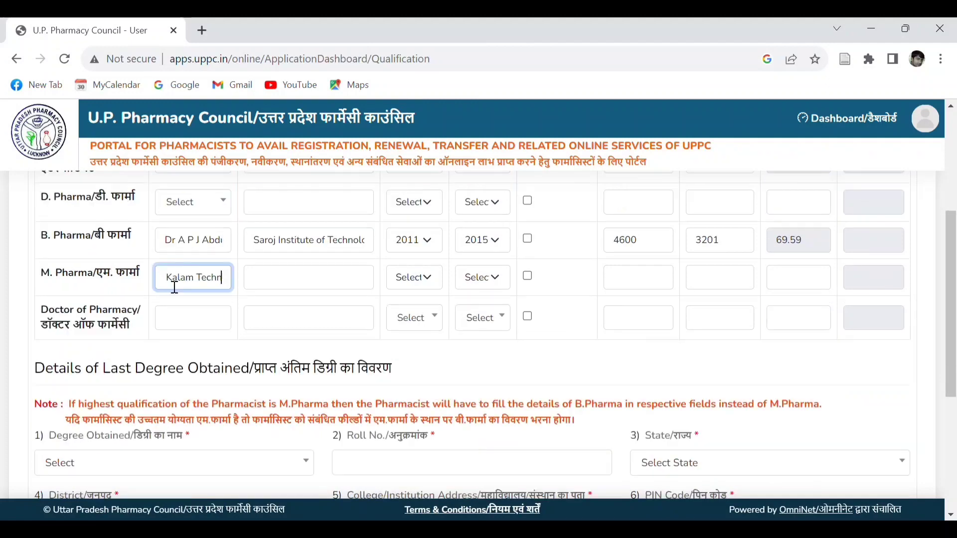
- Complete the M. Pharma university name, Institute of Pharmaceutical Sciences, and years 2017–2019
type("ica")
type("l")
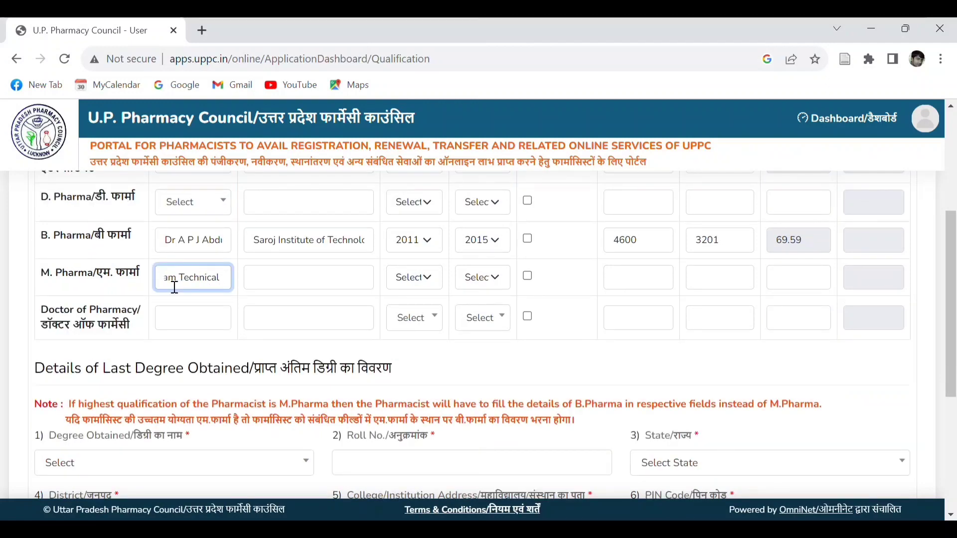
type(" U")
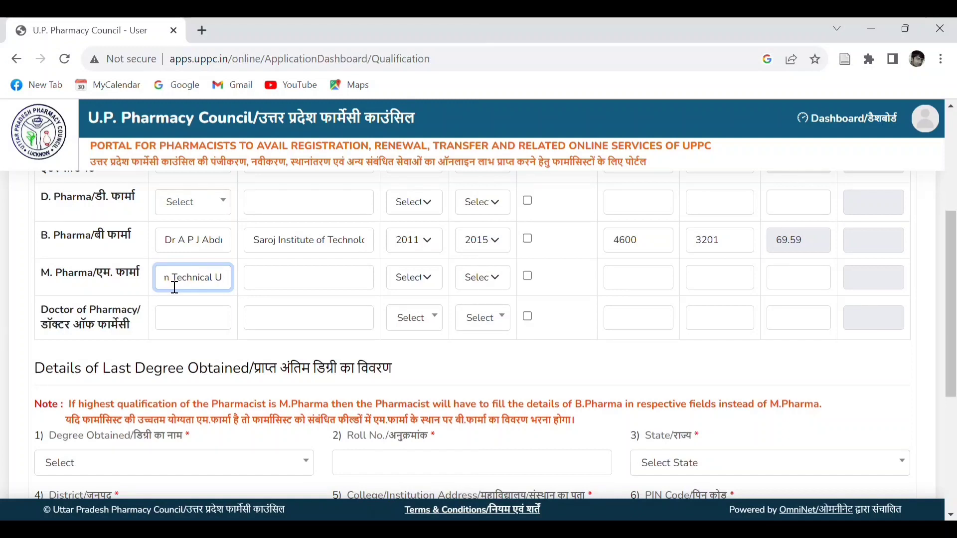
type("niversit")
type("y")
type(" Uttar")
type(" Pr")
type("adesh")
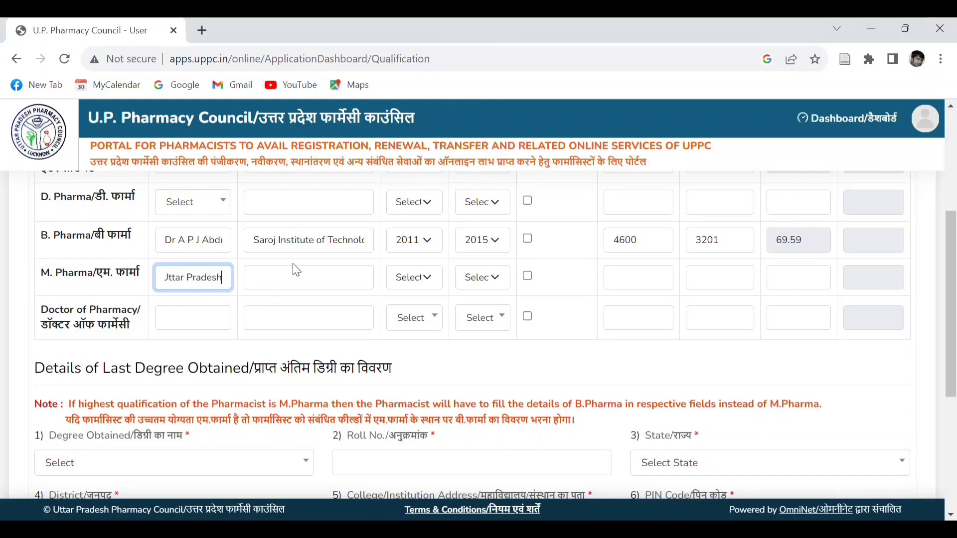
left_click(303, 286)
type("Ins")
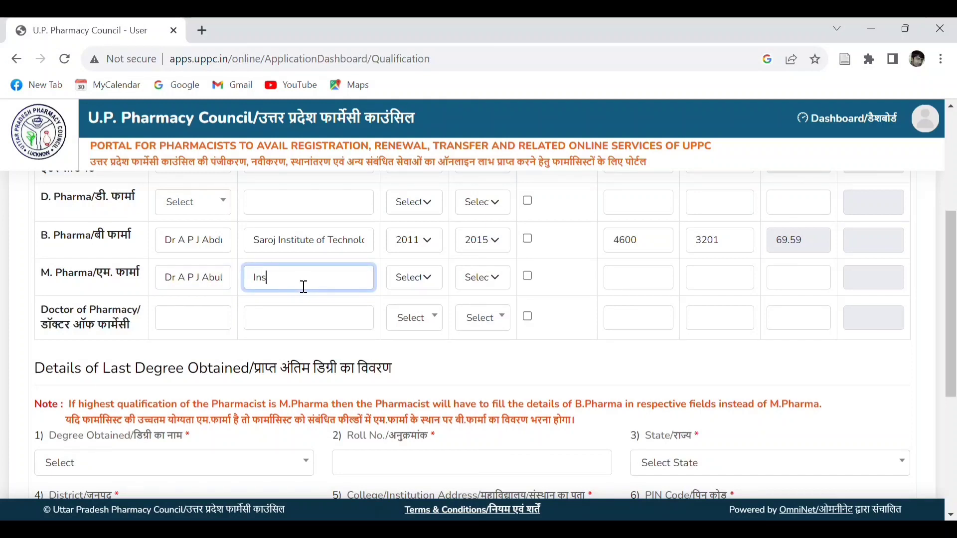
type("titute of Pharmaceutica")
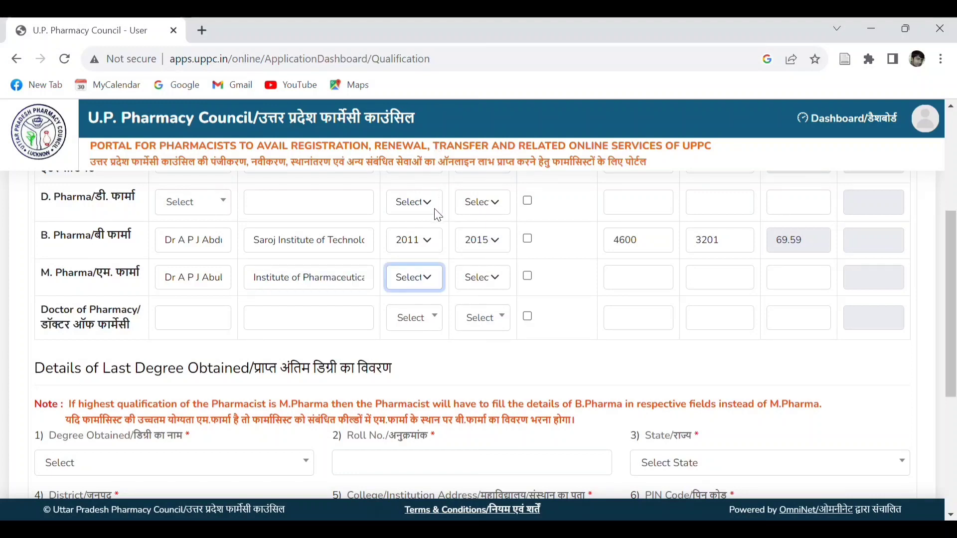
type("2017")
key("Tab")
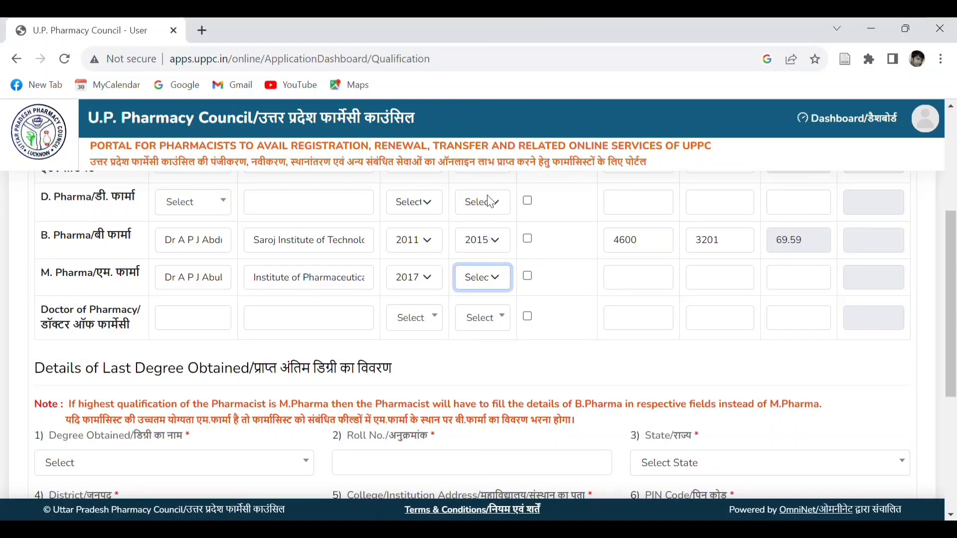
type("2019")
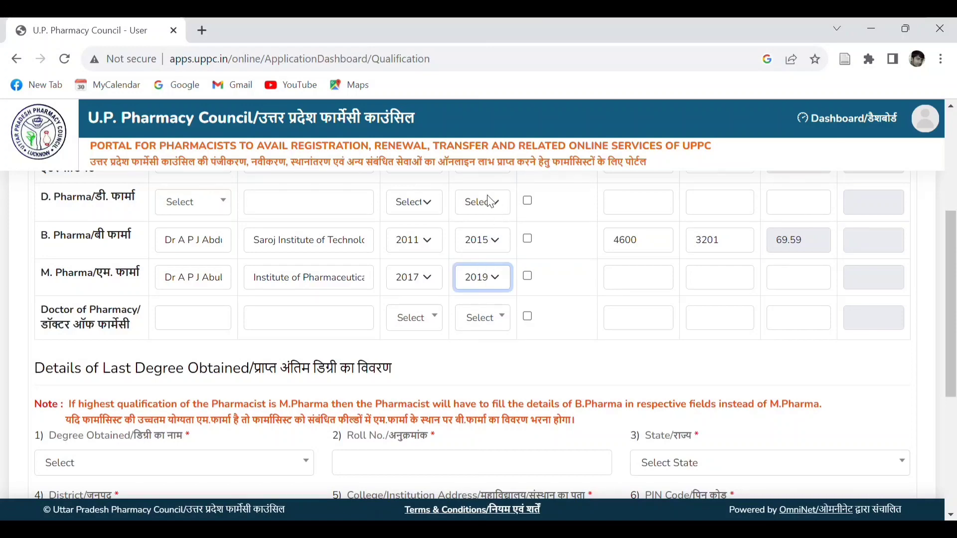
left_click(580, 297)
- Mark the M. Pharma result as grade-based and enter 8.2
scroll(573, 294, "up", 1)
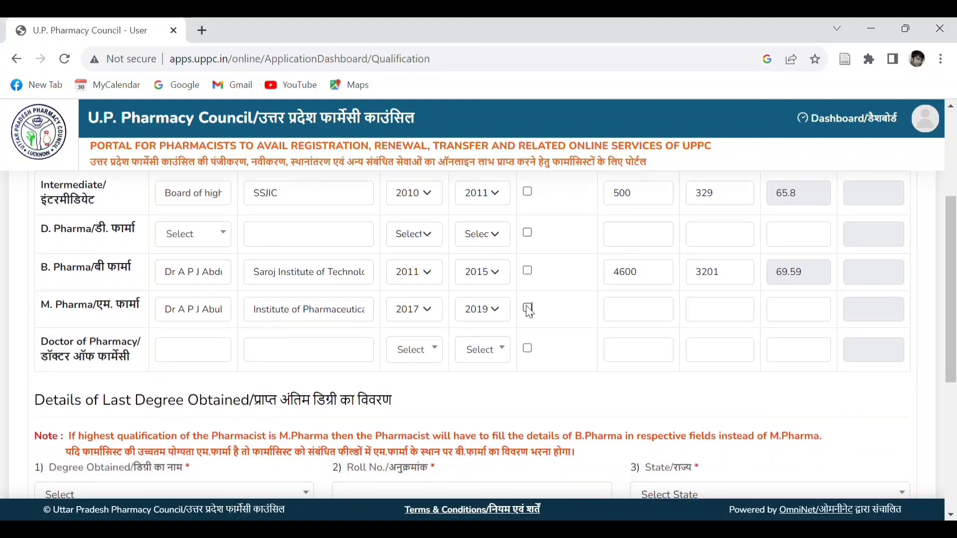
left_click(529, 309)
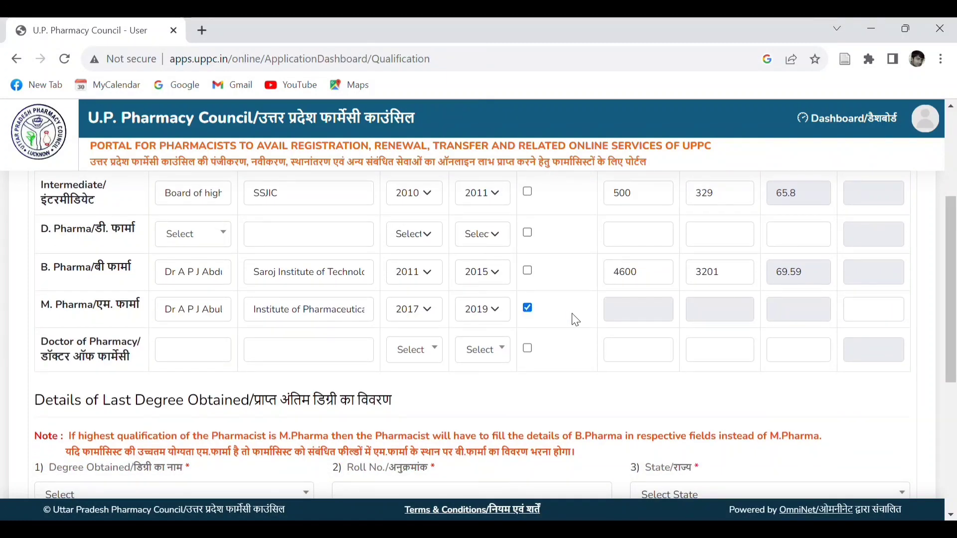
scroll(878, 365, "up", 1)
left_click(880, 365)
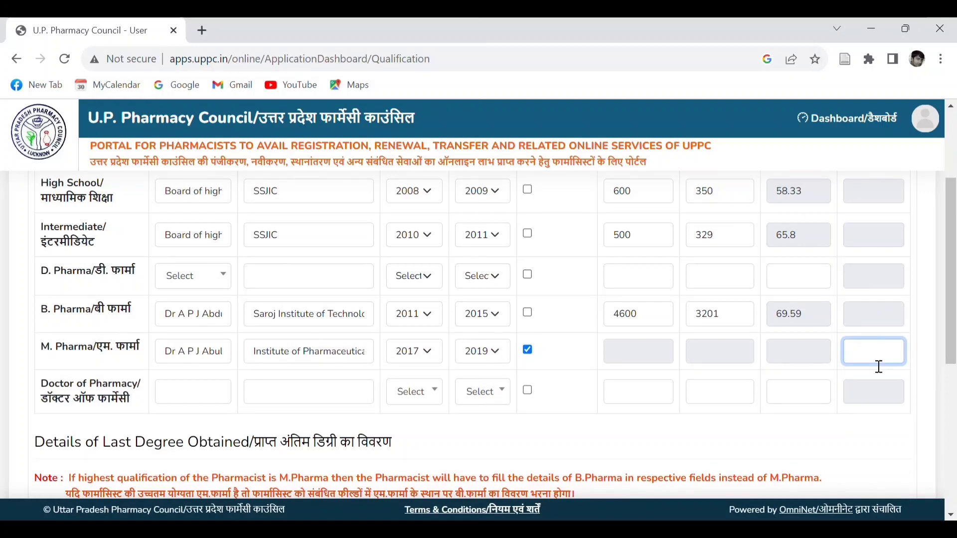
type("8.28")
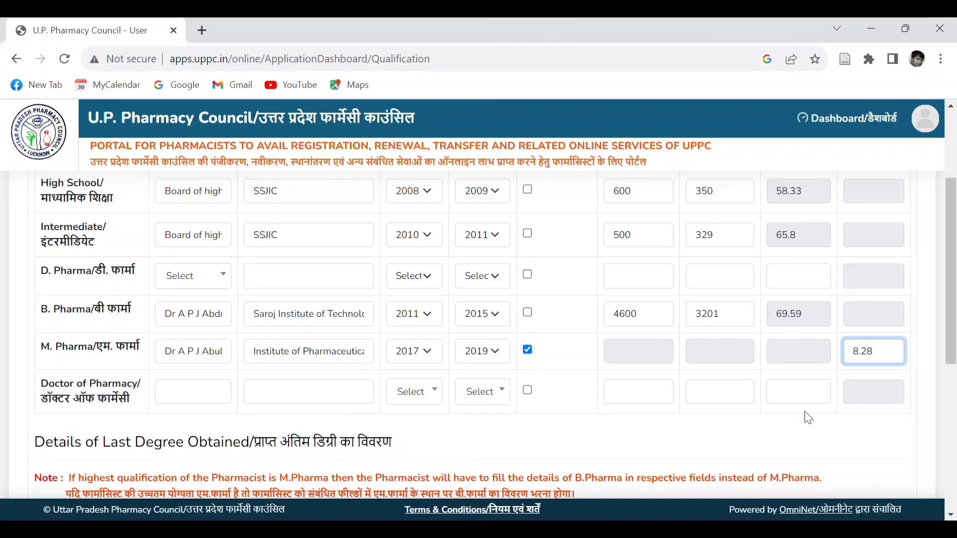
- Choose B. Pharma as the degree obtained and enter the roll number
left_click(788, 433)
scroll(788, 432, "down", 5)
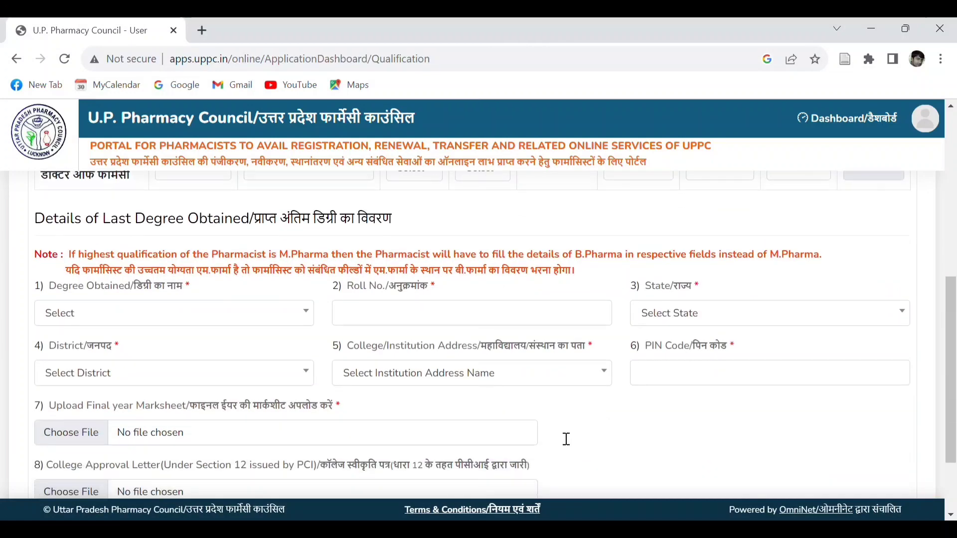
left_click(288, 289)
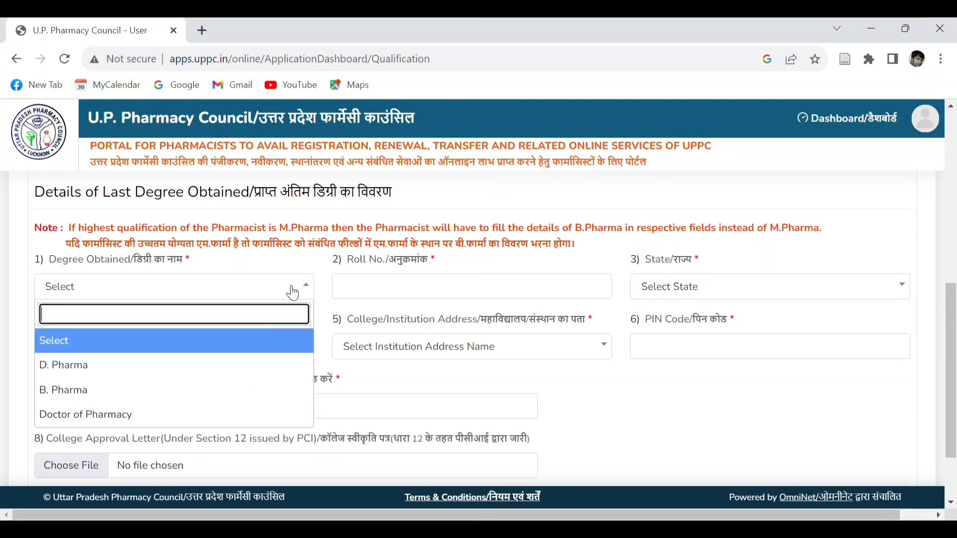
left_click(233, 391)
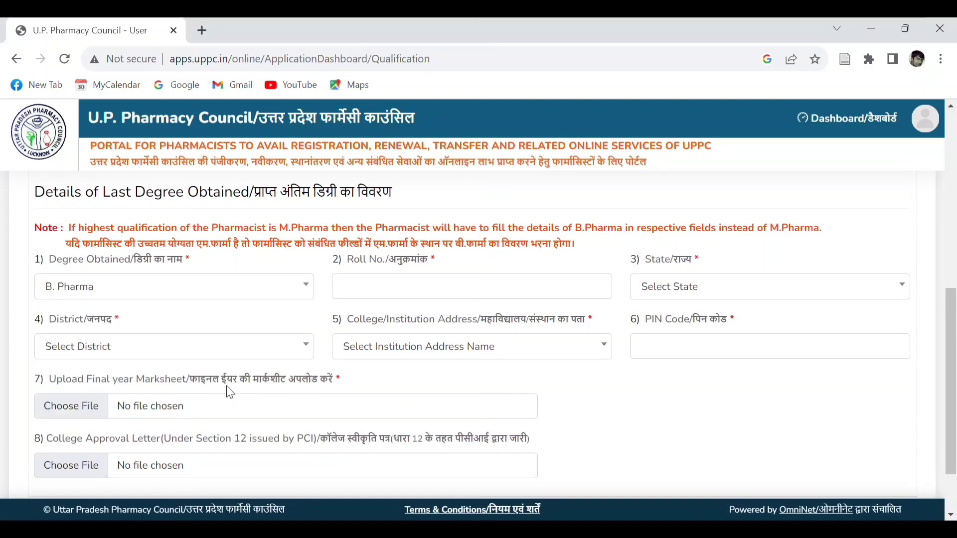
left_click(410, 299)
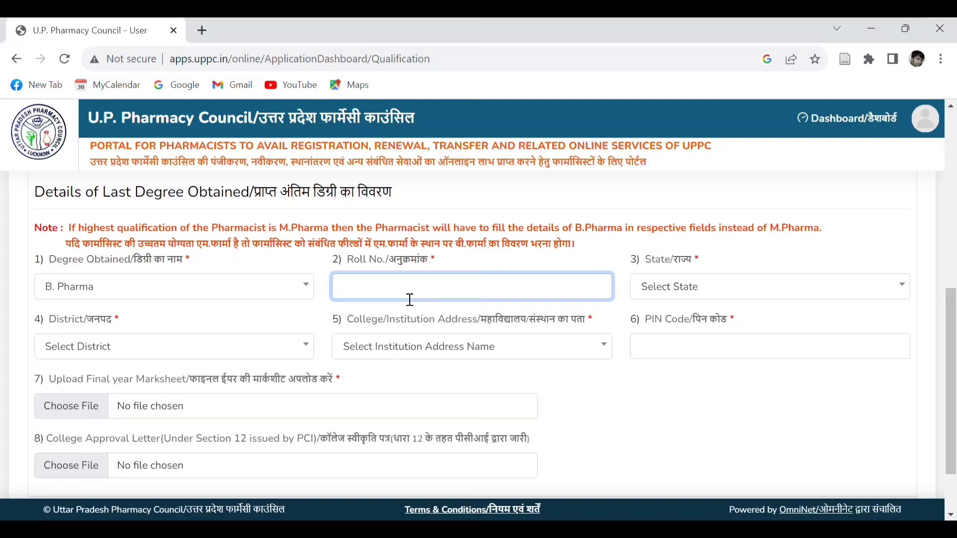
type("1")
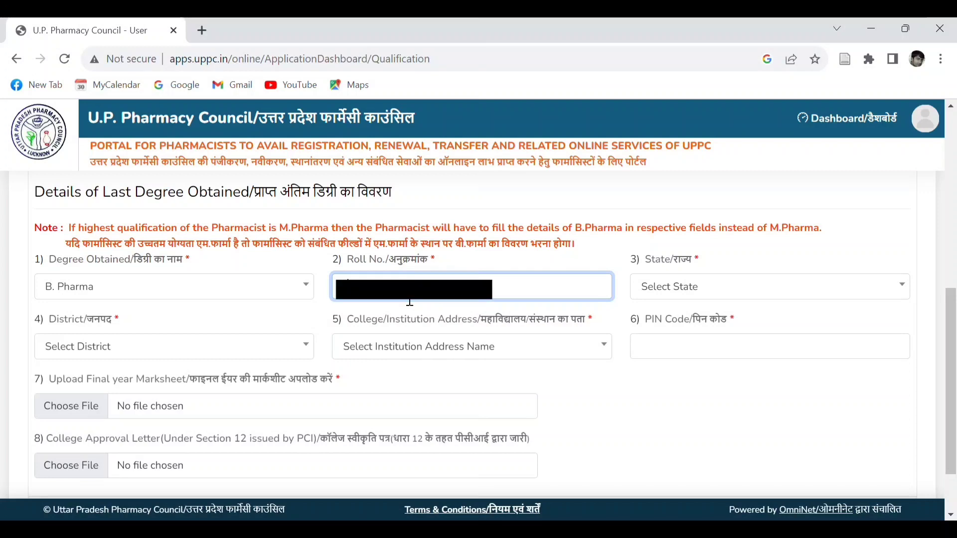
- Set the last-degree state to Uttar Pradesh and district to Lucknow
left_click(773, 293)
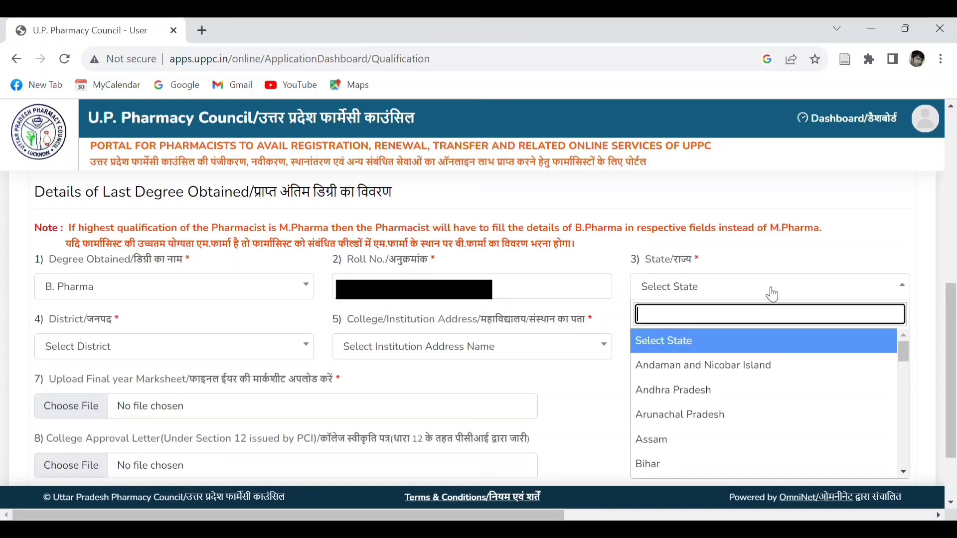
type("u")
left_click(773, 294)
left_click(773, 294)
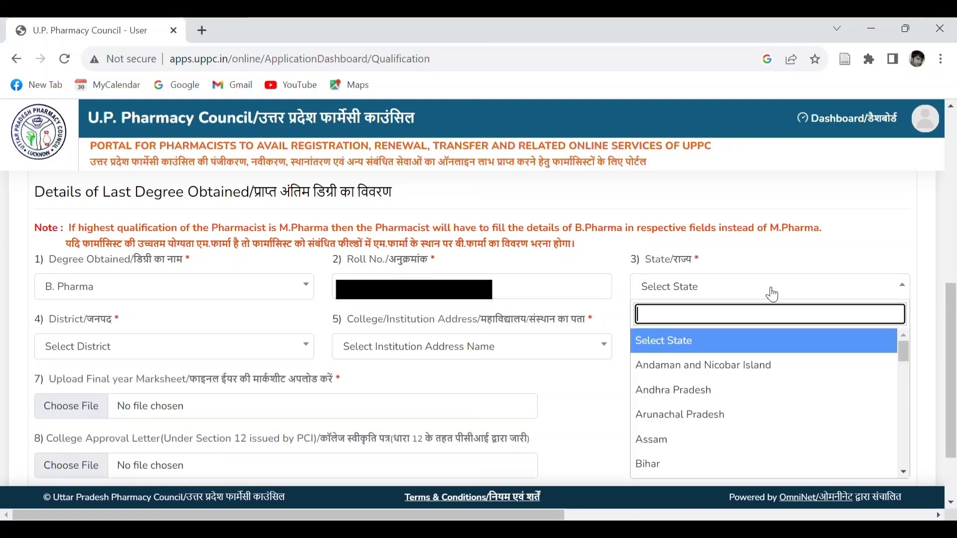
type("ut")
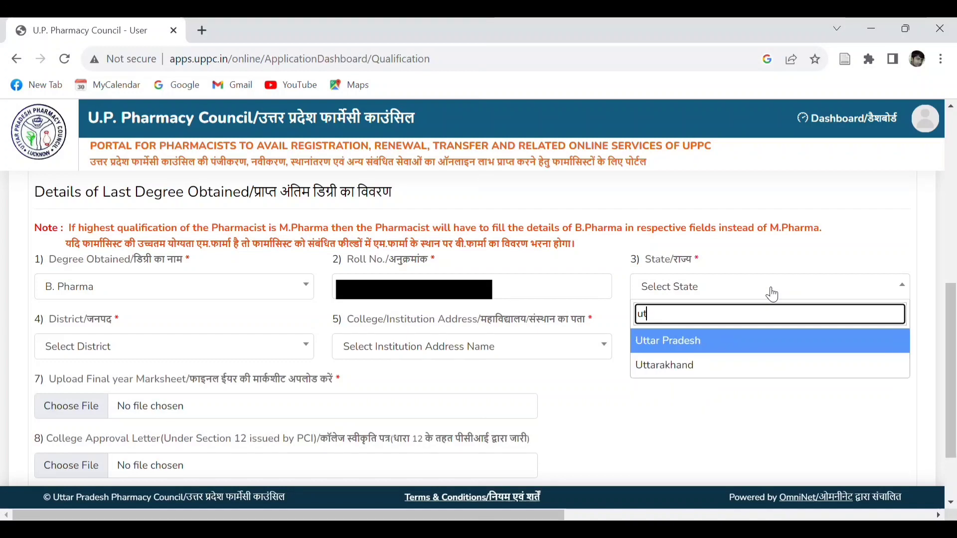
left_click(745, 349)
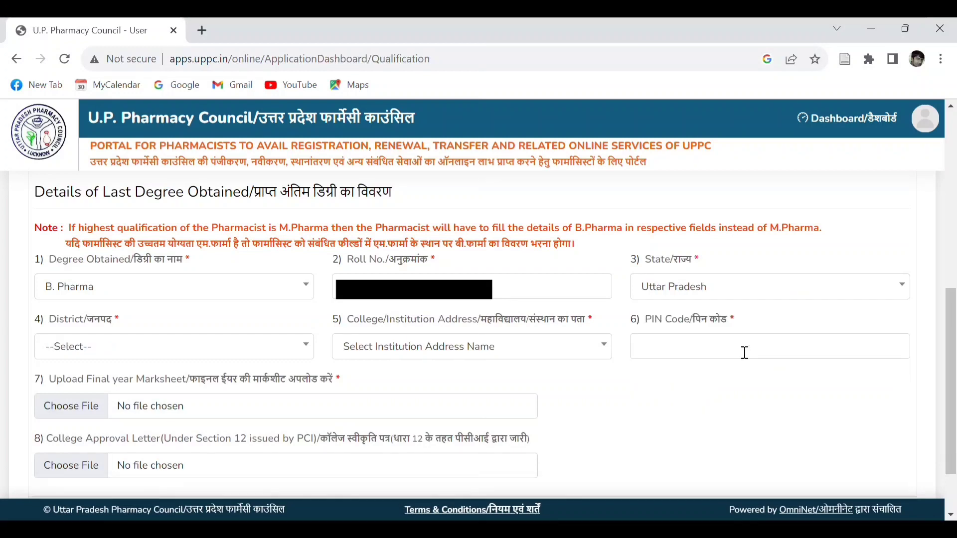
left_click(164, 348)
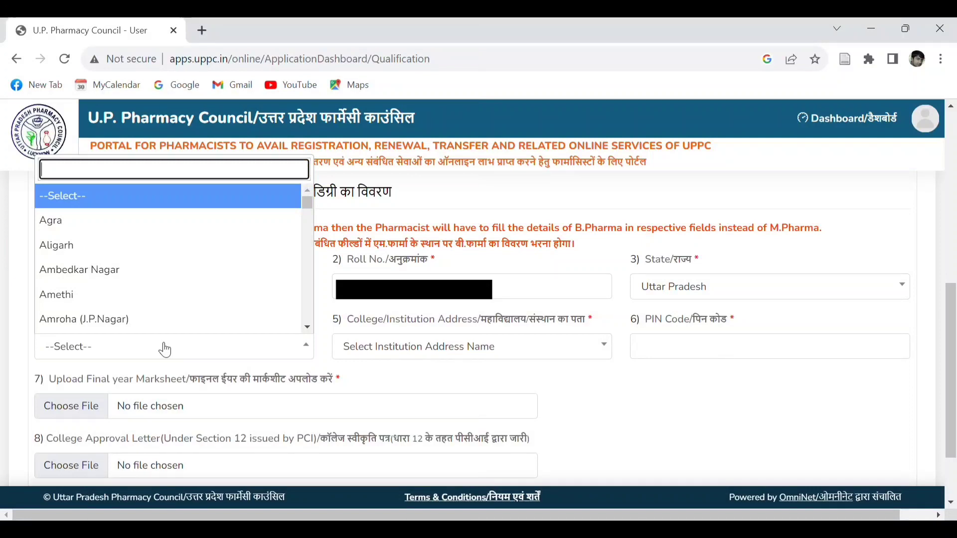
type("lu")
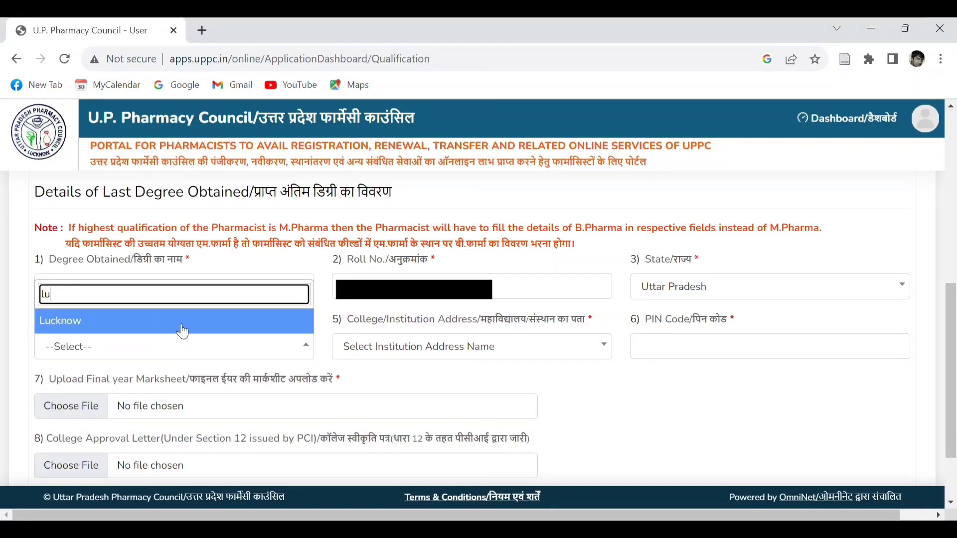
left_click(183, 326)
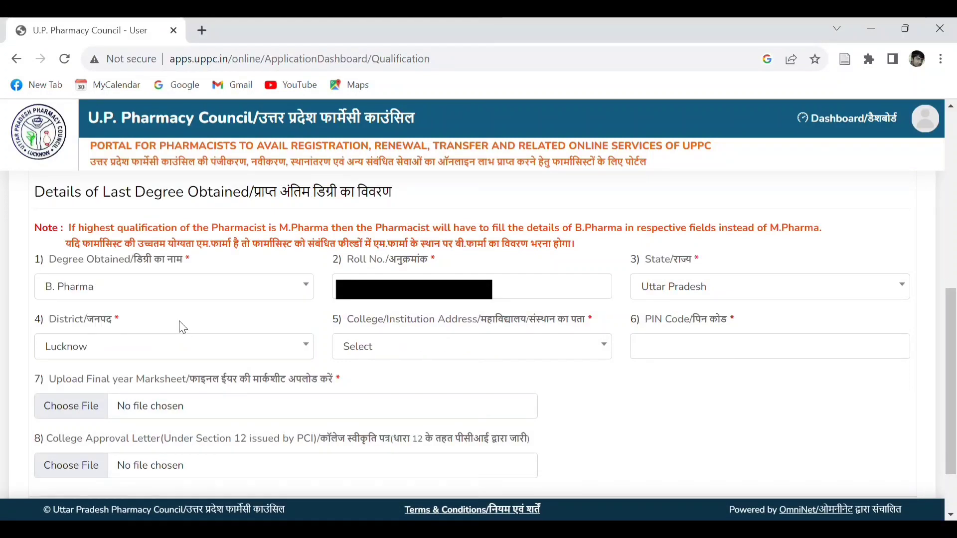
- Search 'saro' and select Saroj Institute of Technology as the college
left_click(447, 351)
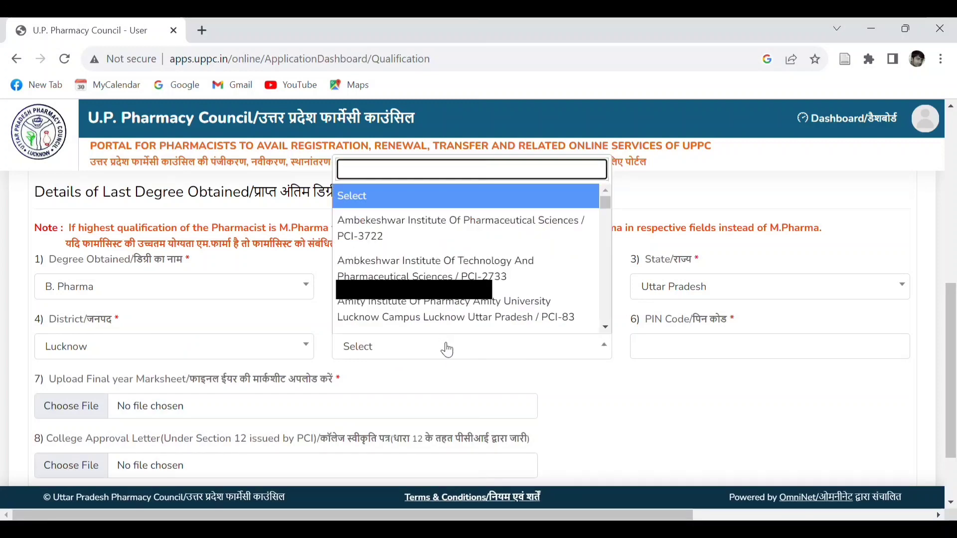
type("s")
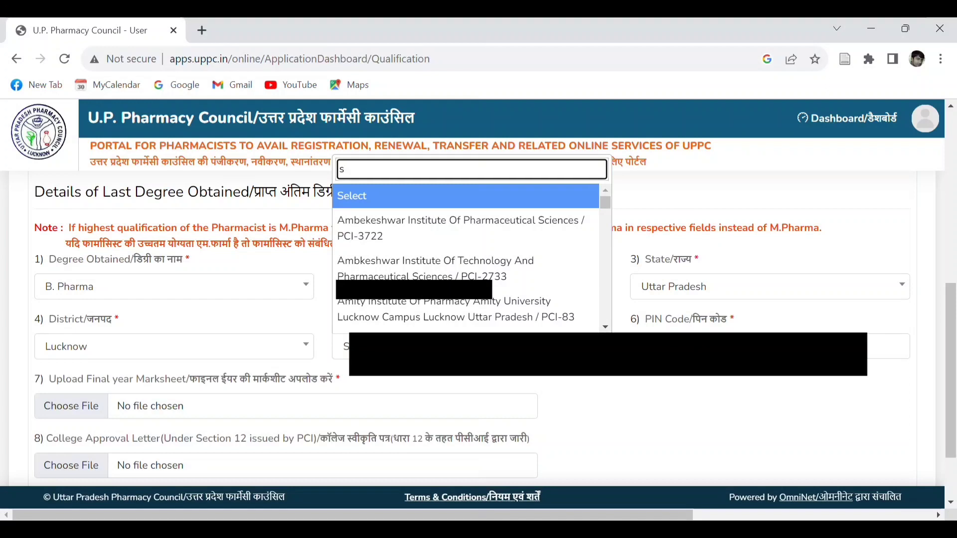
type("ar")
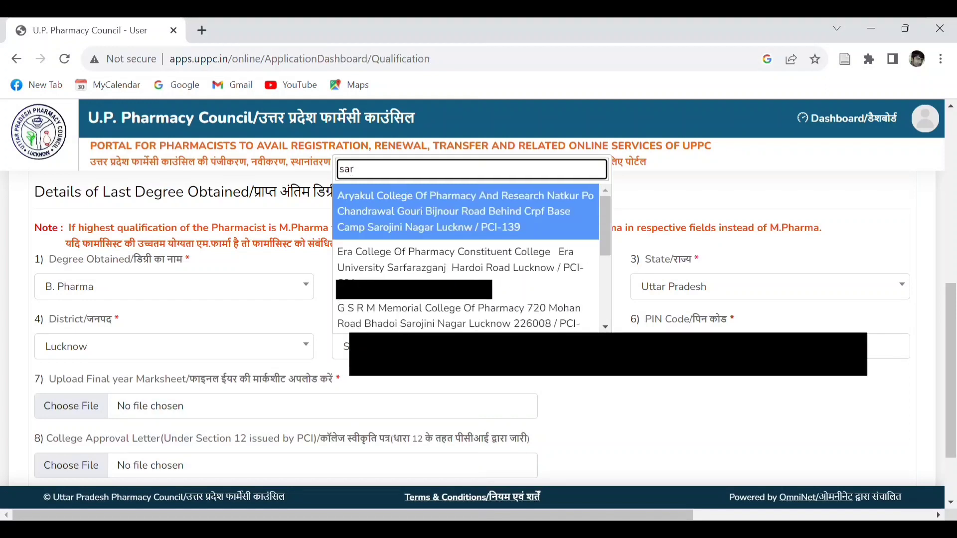
type("o")
key("Return")
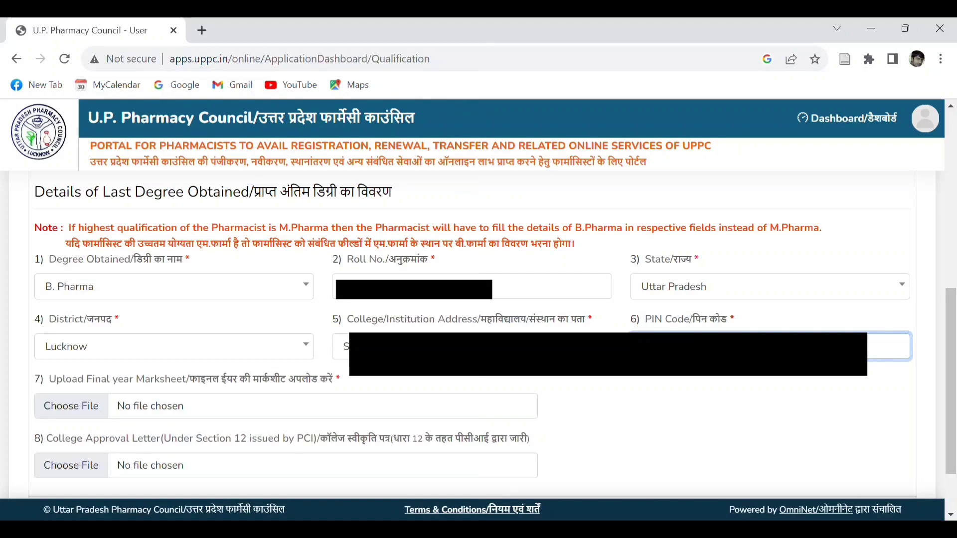
scroll(418, 181, "down", 2)
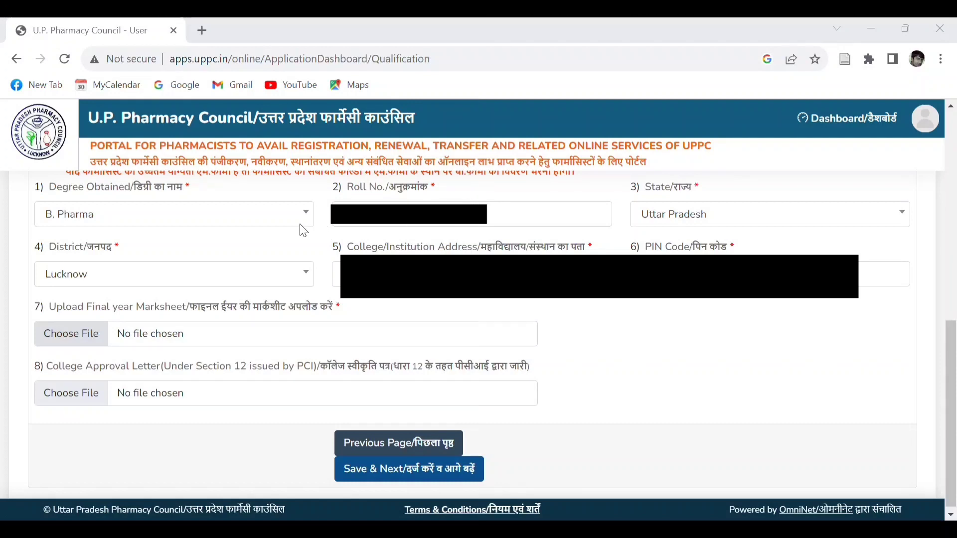
- Upload bBph 4yr.pdf as the final-year marksheet and saroj PCI Approval 2014-15.pdf as the approval letter
left_click(349, 354)
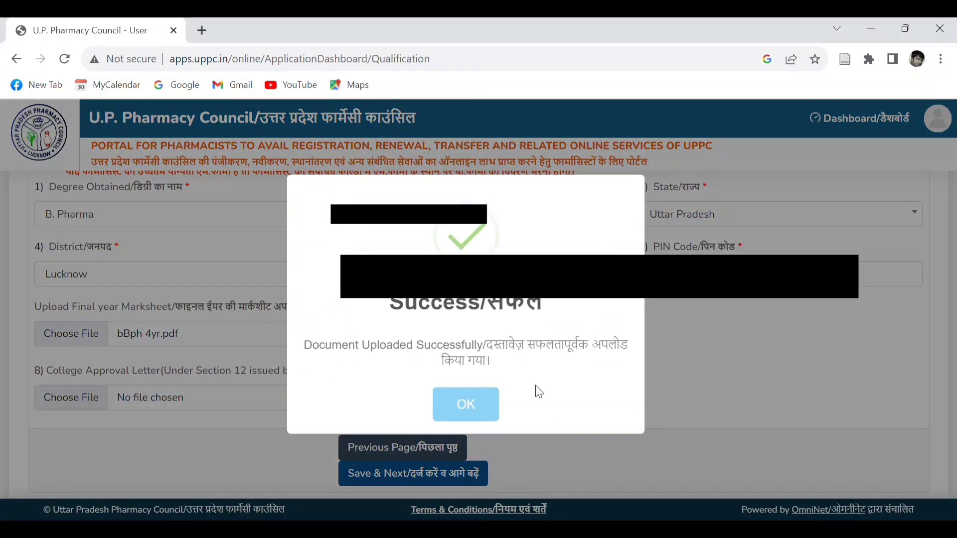
left_click(463, 406)
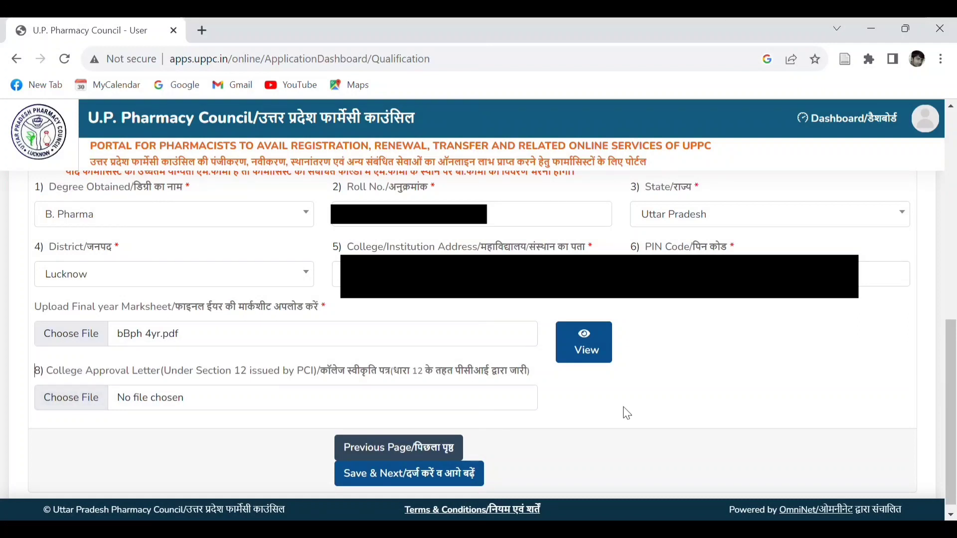
left_click(80, 399)
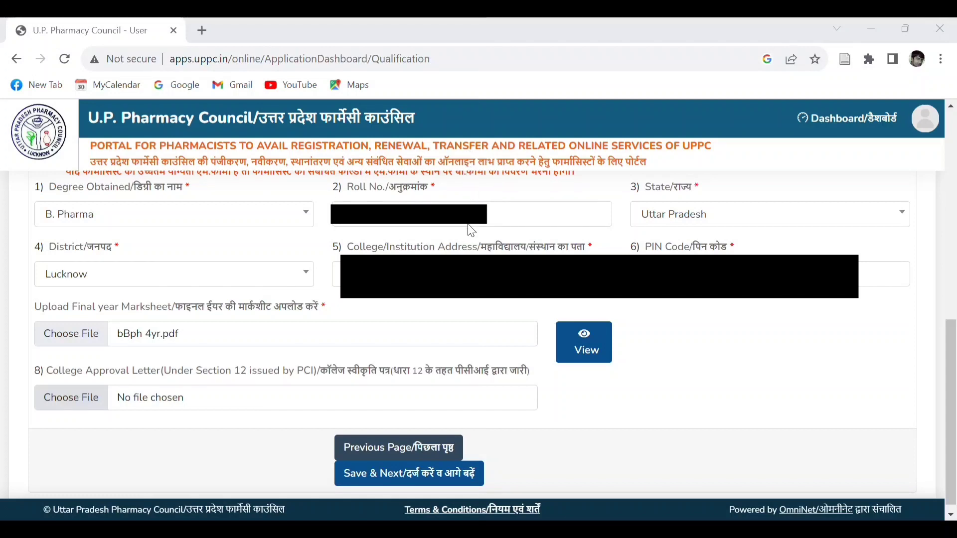
left_click(342, 354)
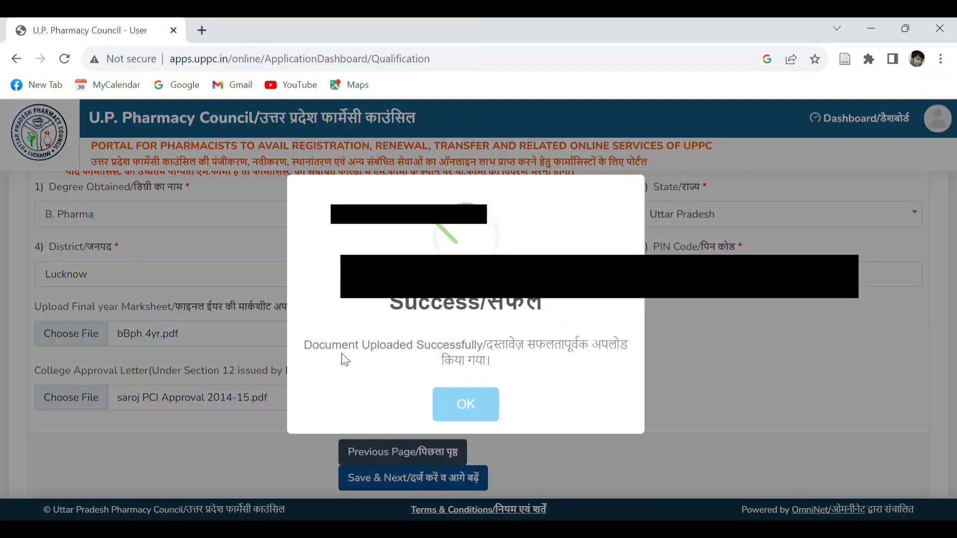
left_click(485, 406)
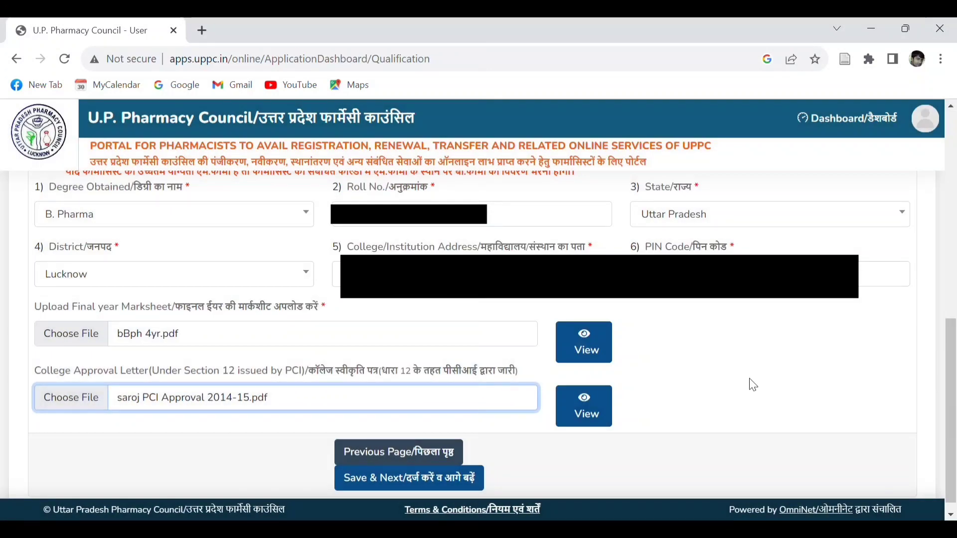
scroll(748, 385, "down", 1)
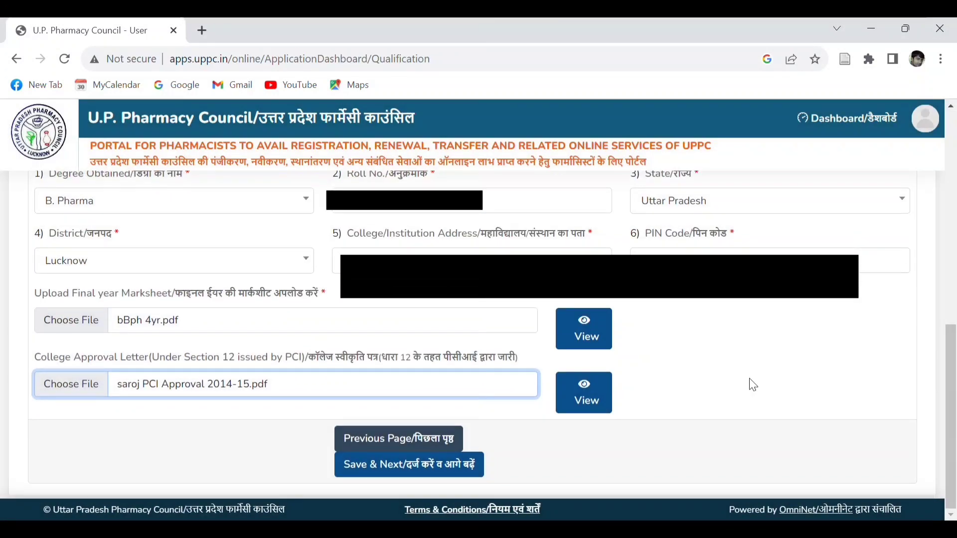
- Save the qualification details and scroll through the Upload Documents form to the Photograph field
left_click(420, 470)
scroll(784, 298, "down", 2)
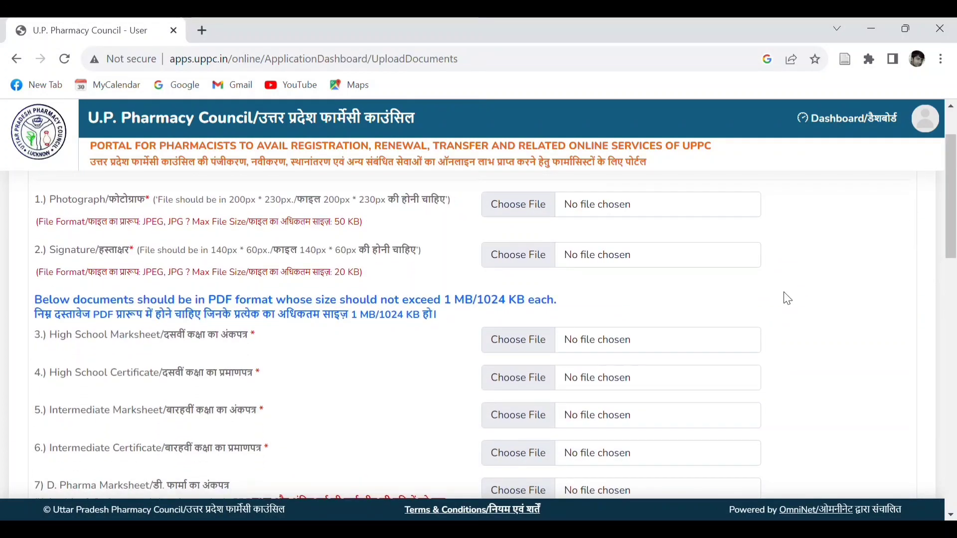
scroll(788, 298, "up", 1)
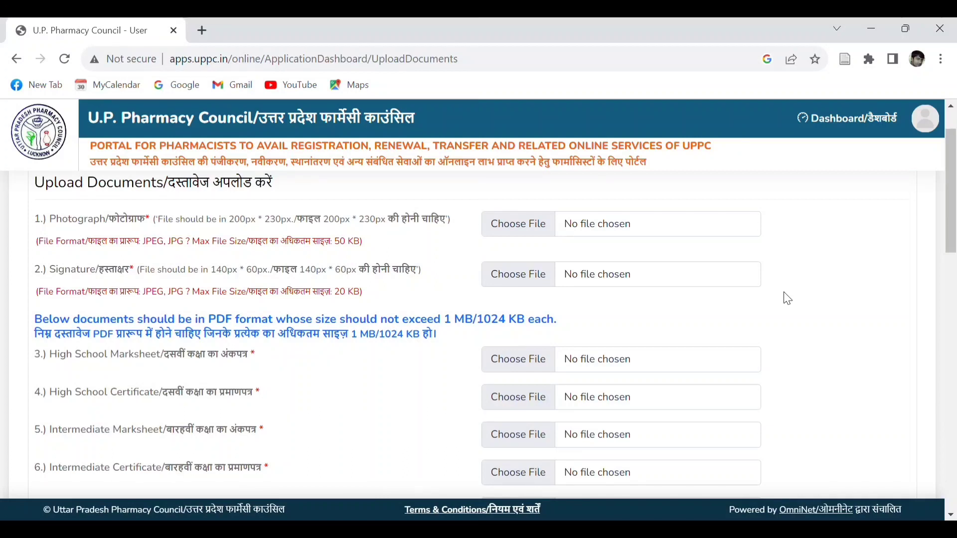
scroll(788, 298, "down", 1)
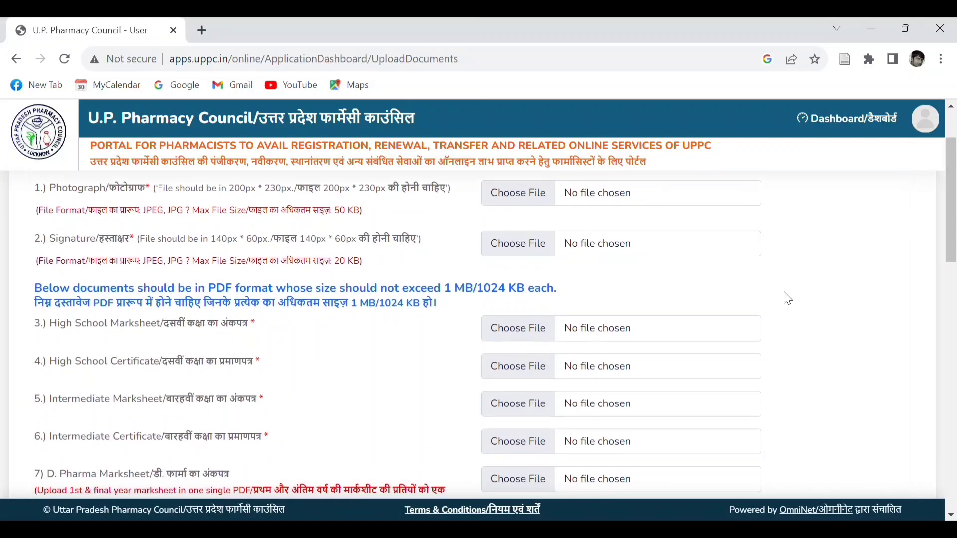
scroll(788, 299, "down", 1)
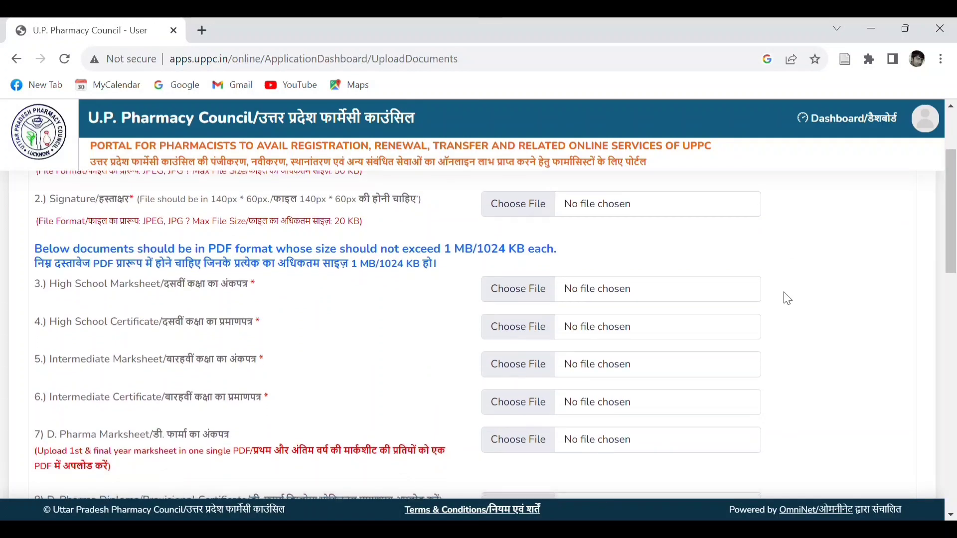
scroll(788, 299, "down", 2)
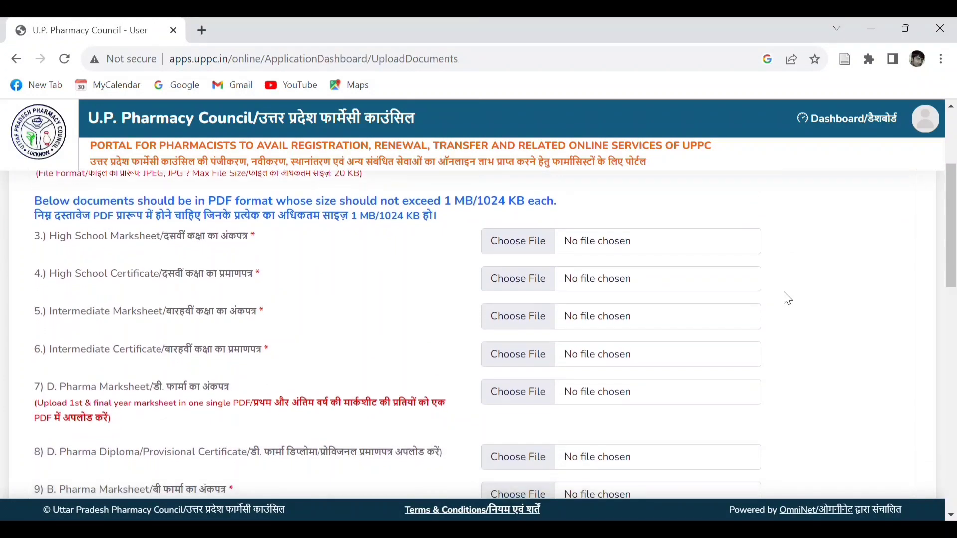
scroll(788, 298, "down", 2)
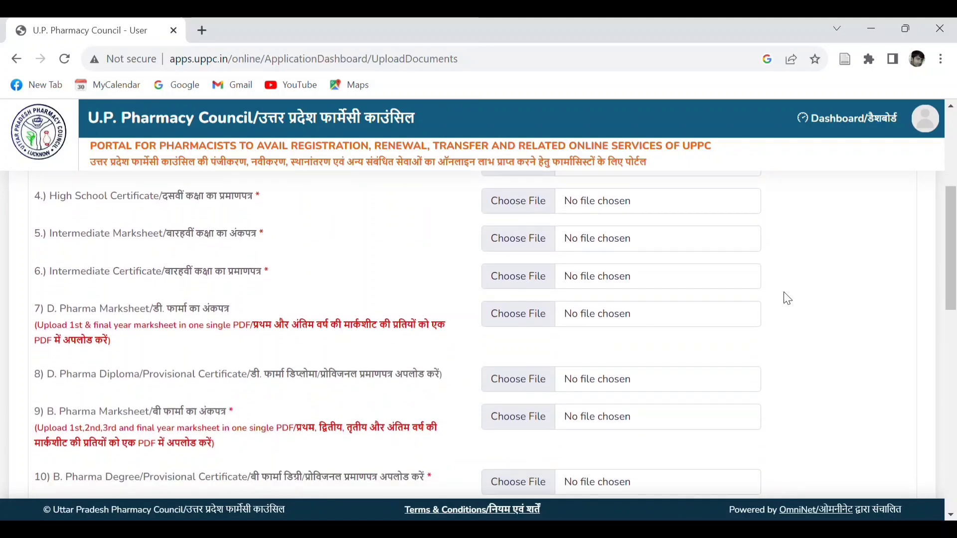
scroll(788, 298, "down", 1)
scroll(788, 298, "down", 2)
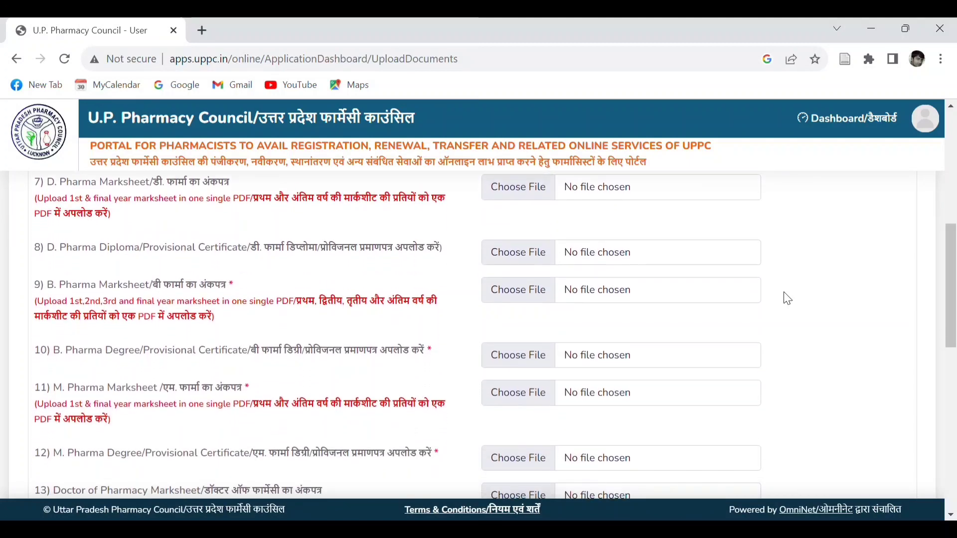
scroll(788, 298, "down", 1)
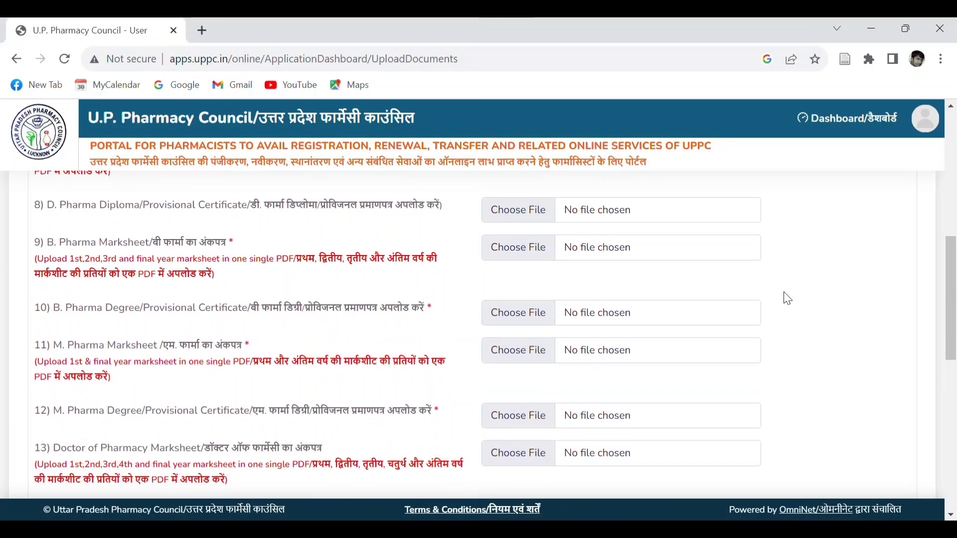
scroll(788, 298, "up", 12)
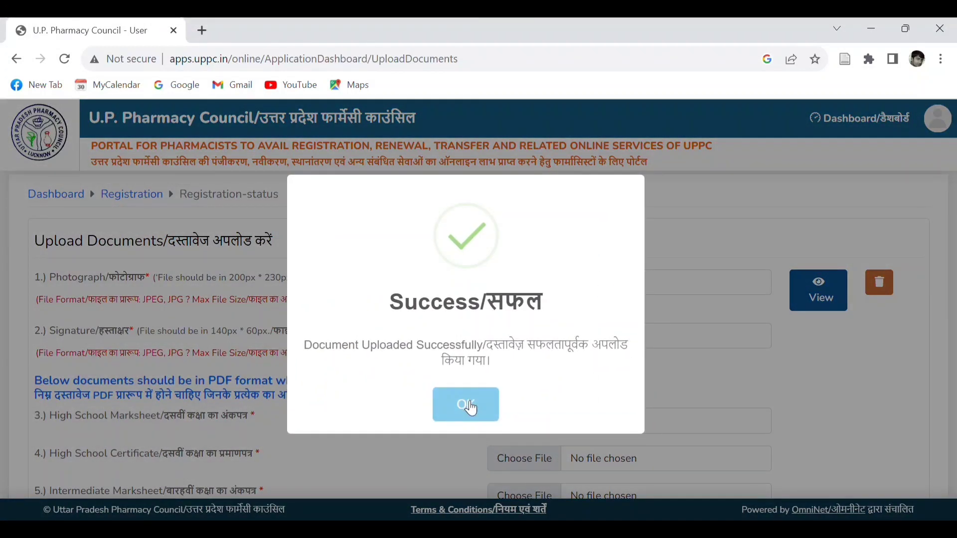
- Acknowledge the photograph upload and upload the signature sign.jpg
left_click(466, 394)
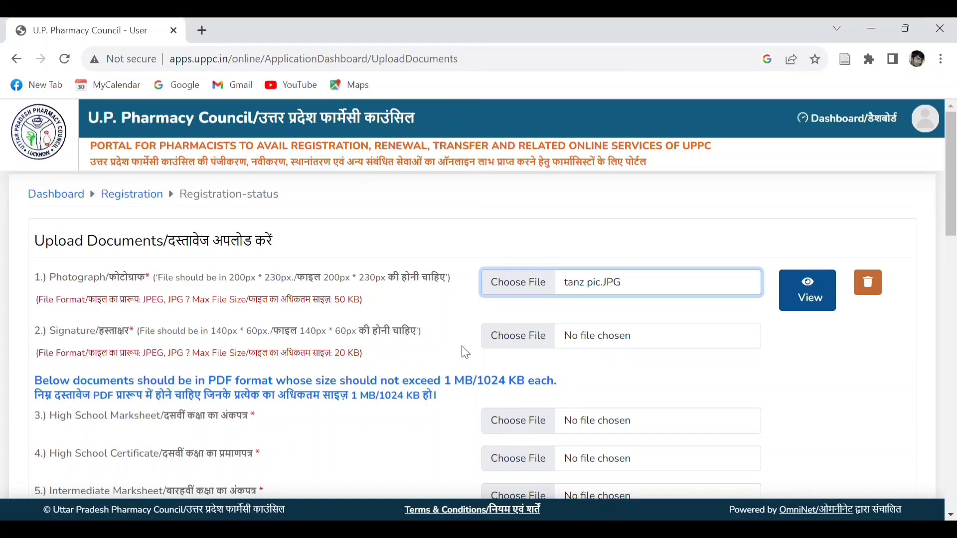
left_click(510, 342)
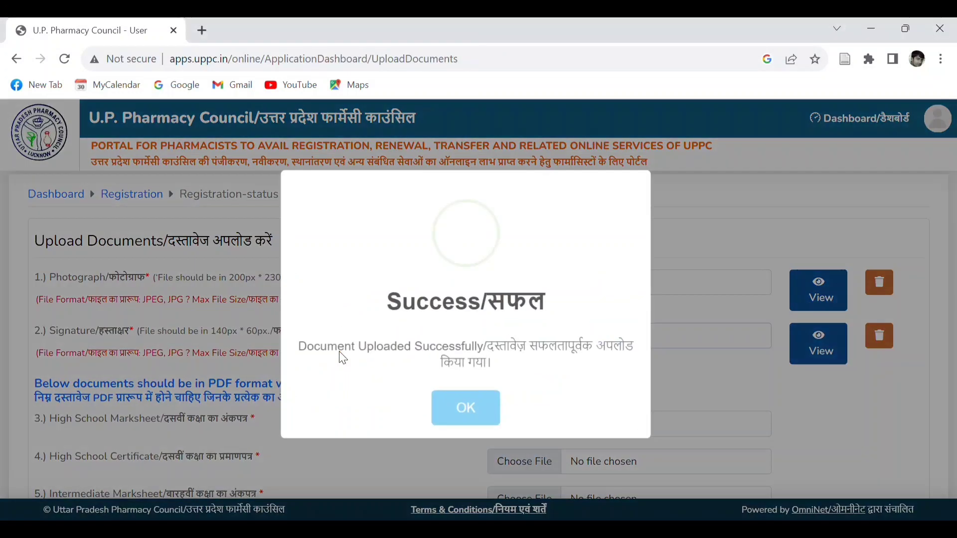
left_click(457, 420)
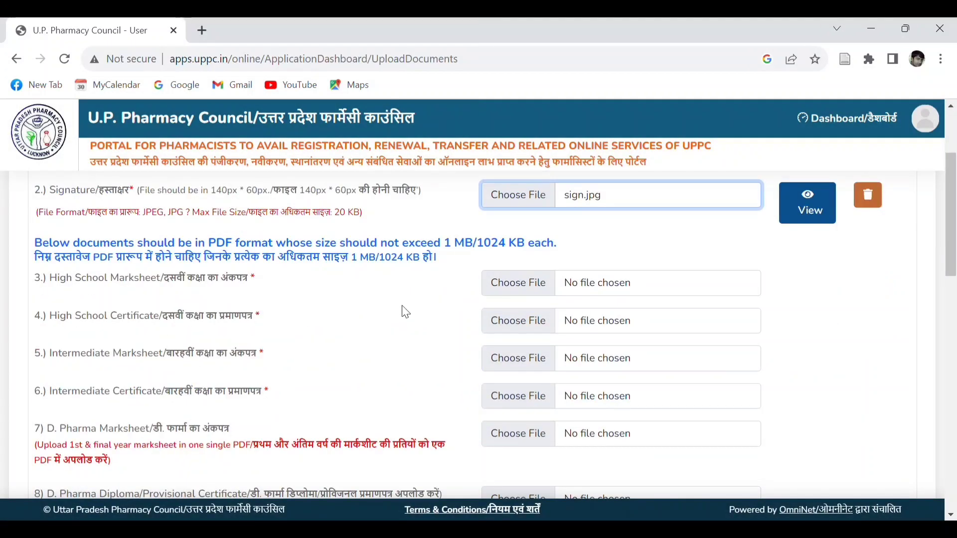
- Upload 10th marksheet.pdf and 10th certificate.pdf as the High School marksheet and certificate
left_click(518, 290)
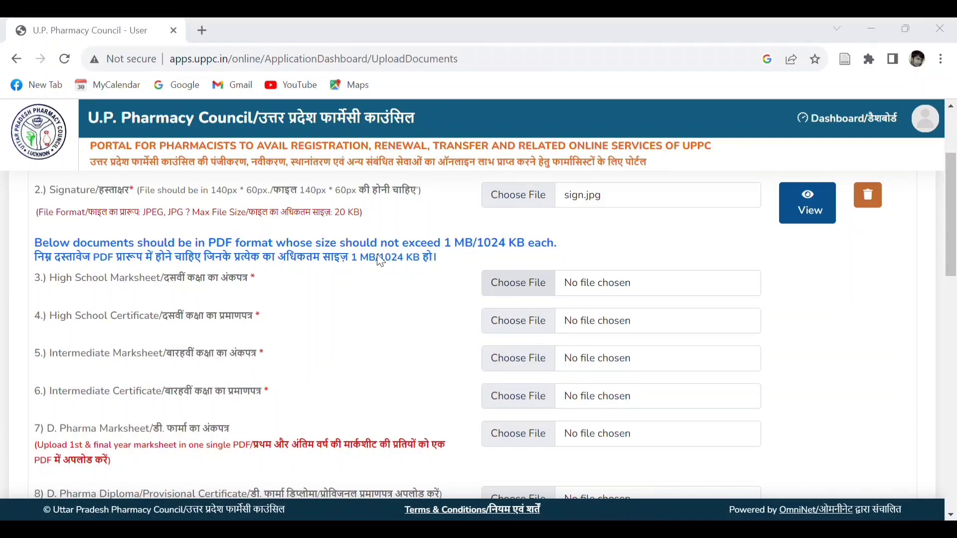
left_click(351, 354)
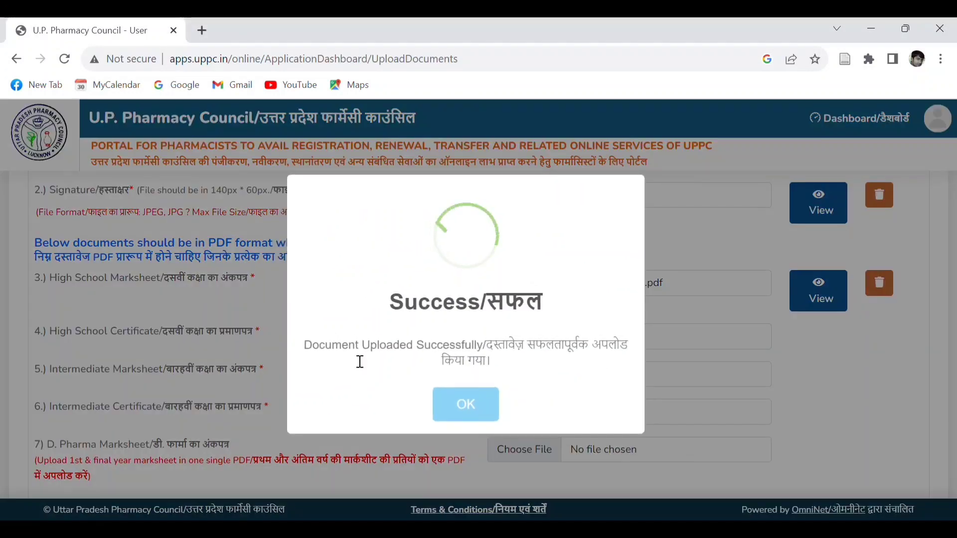
left_click(470, 408)
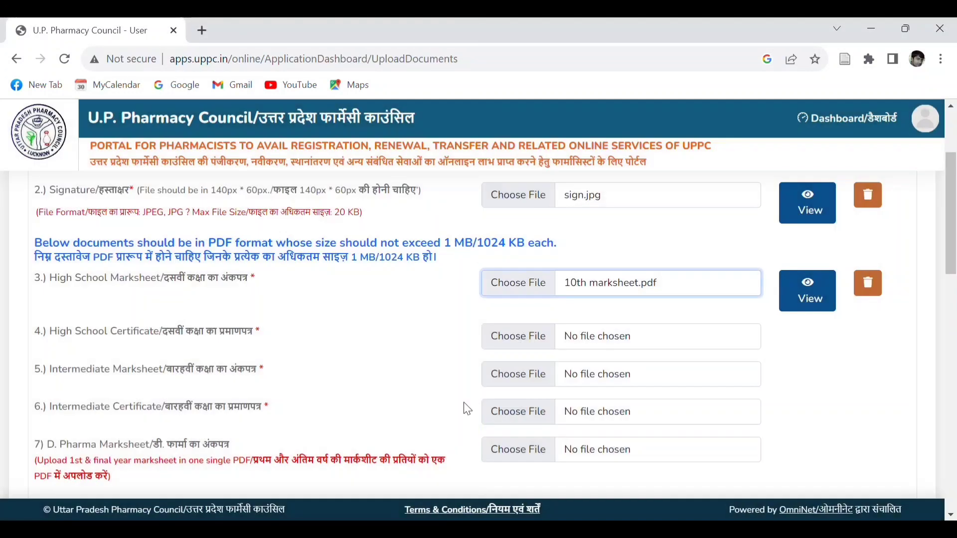
left_click(522, 347)
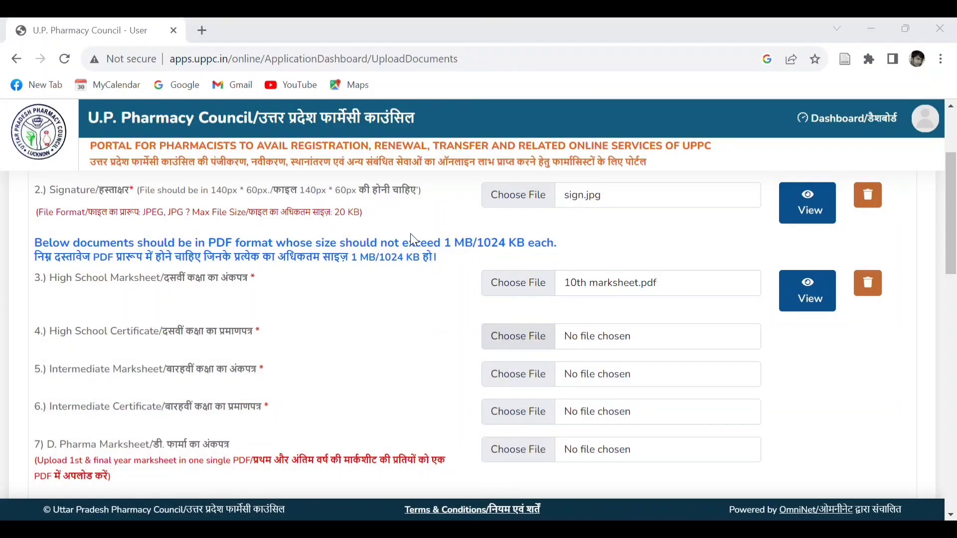
double_click(348, 352)
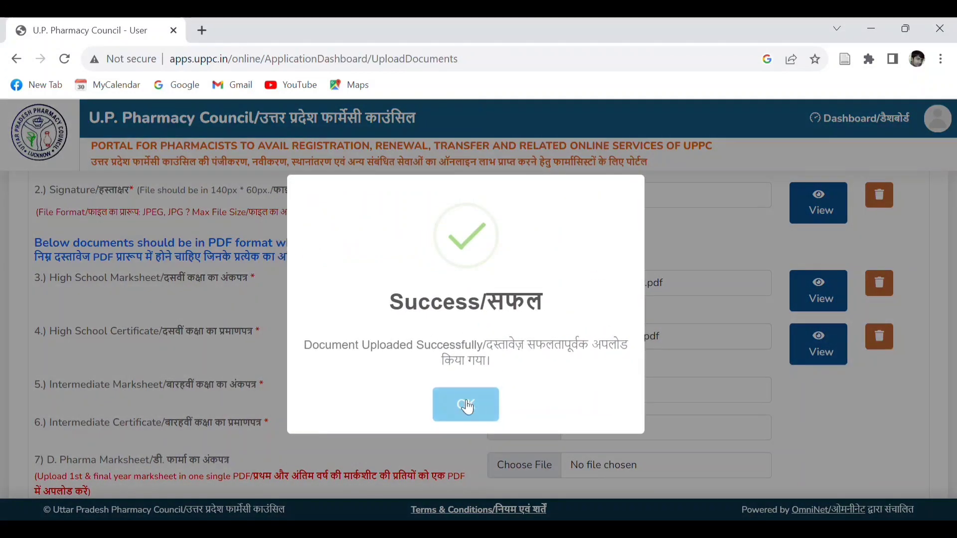
left_click(472, 411)
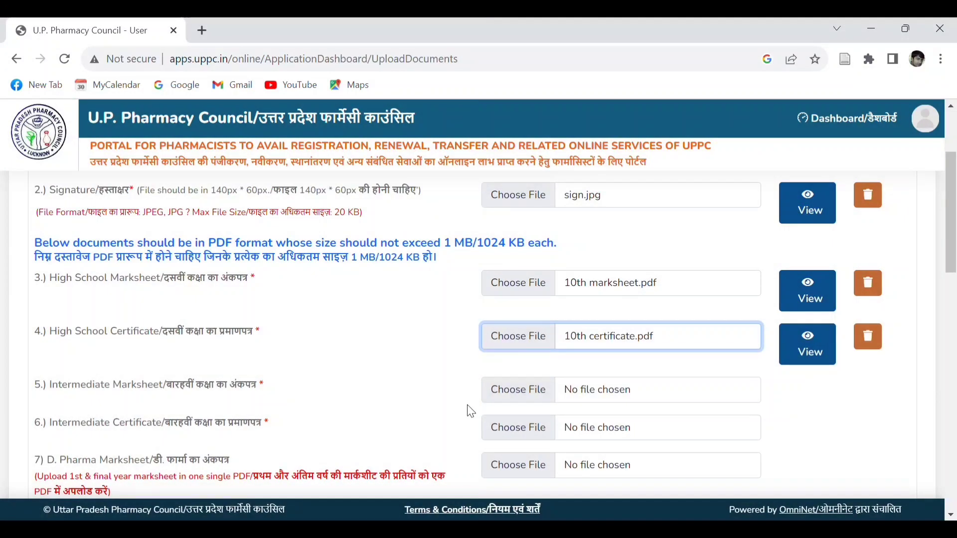
scroll(429, 399, "down", 1)
left_click(519, 326)
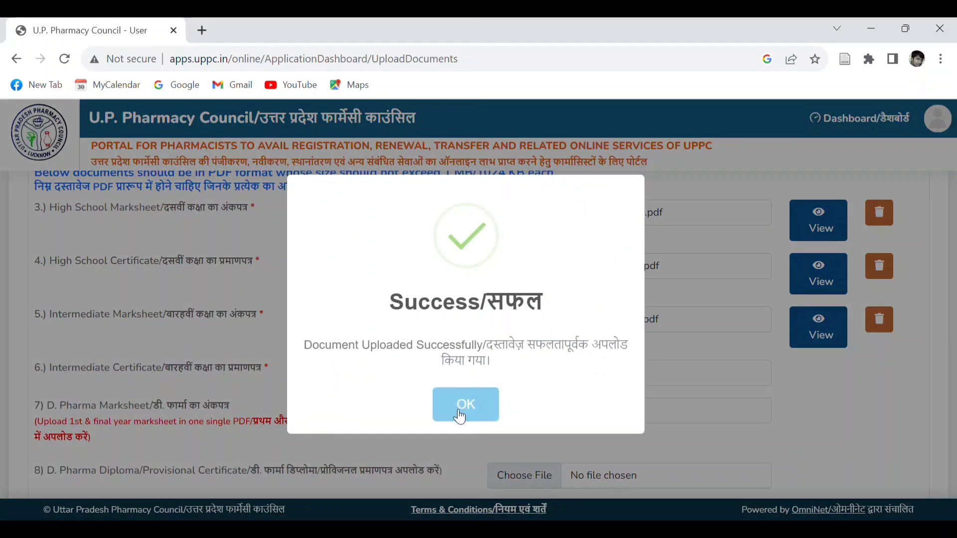
- Upload Inter certificate.pdf as the item 6 Intermediate Certificate and confirm the upload
left_click(469, 408)
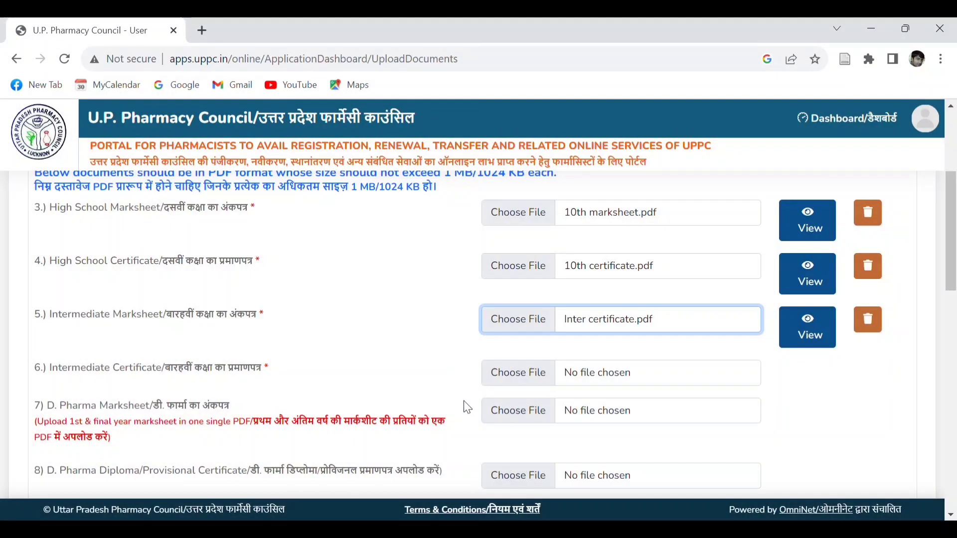
left_click(537, 380)
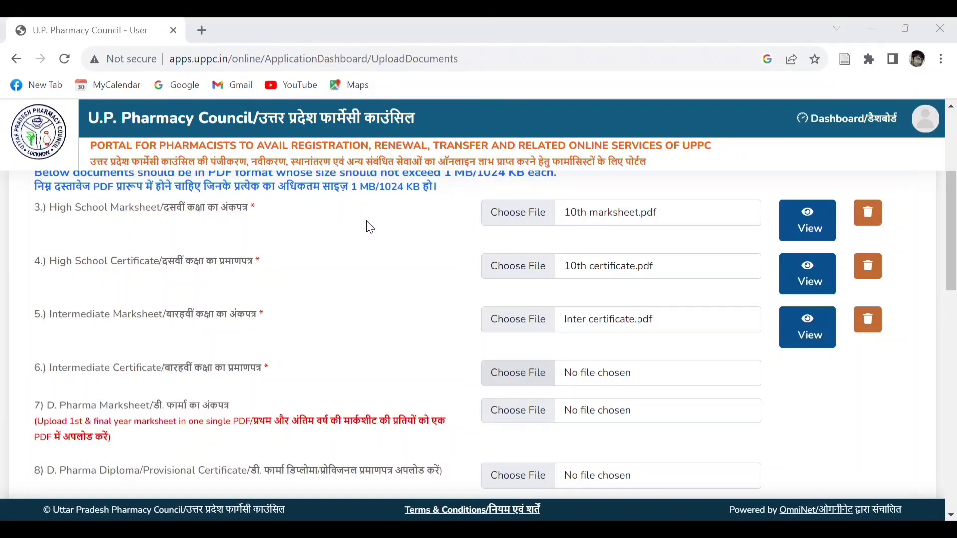
left_click(356, 352)
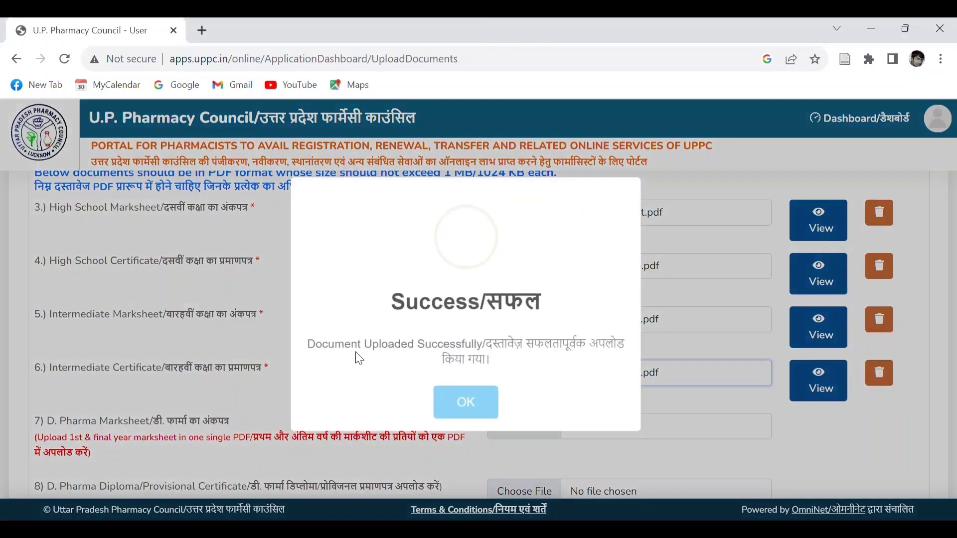
left_click(465, 402)
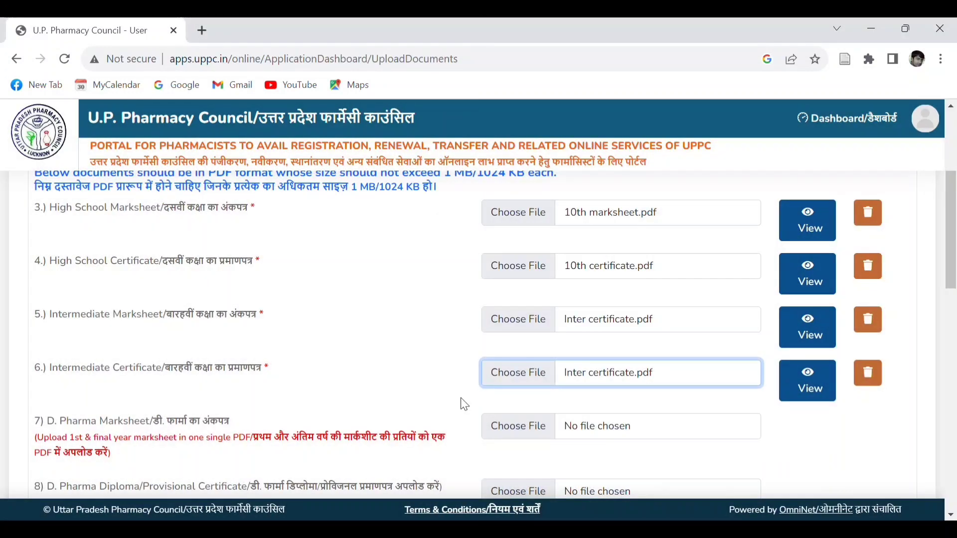
- Move down to item 9 and start choosing the B. Pharma Marksheet file
scroll(430, 380, "down", 4)
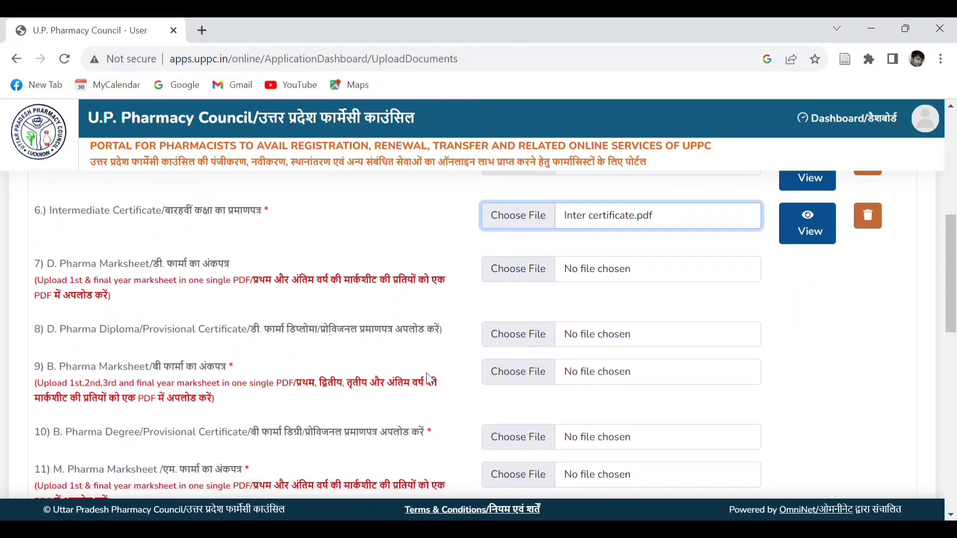
scroll(430, 380, "down", 1)
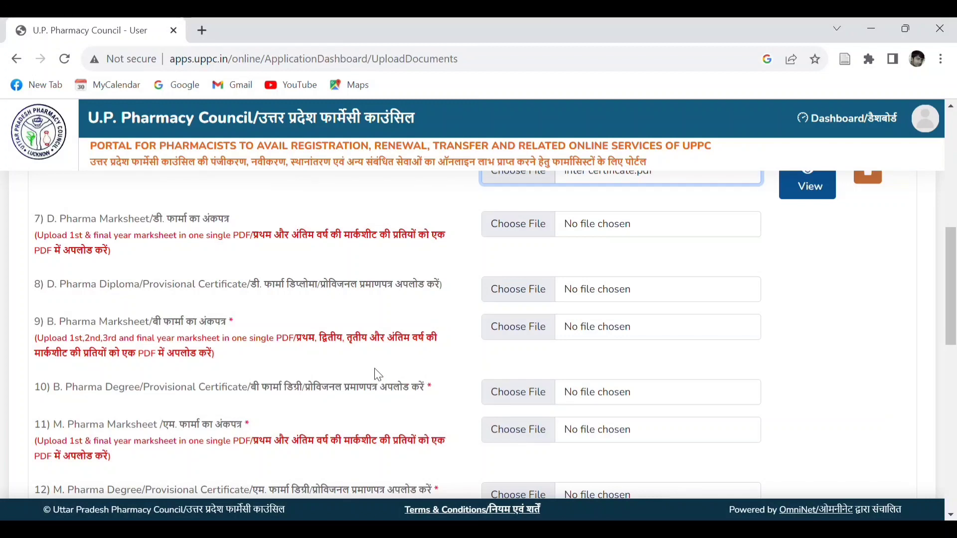
left_click(543, 335)
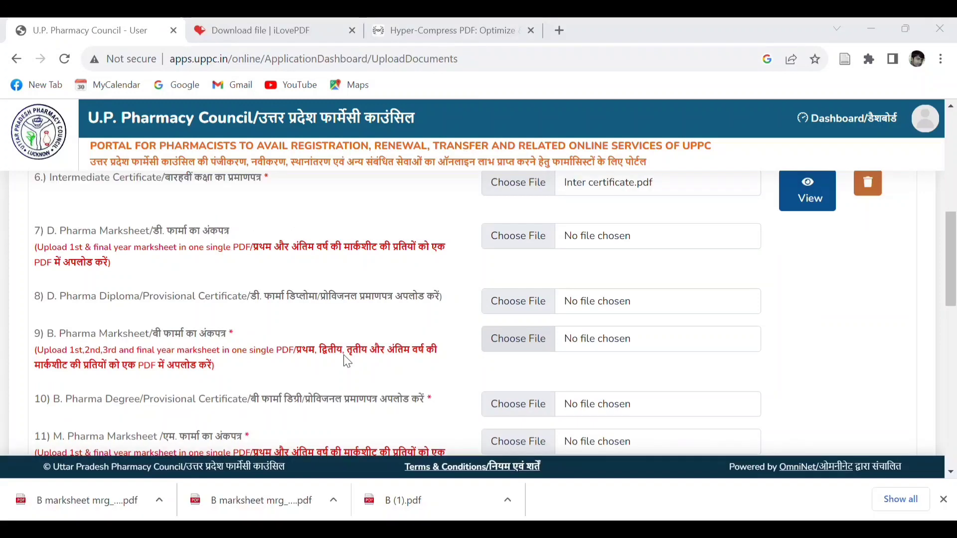
- Upload B marksheet mrgT.pdf as the item 9 B. Pharma Marksheet
left_click(344, 355)
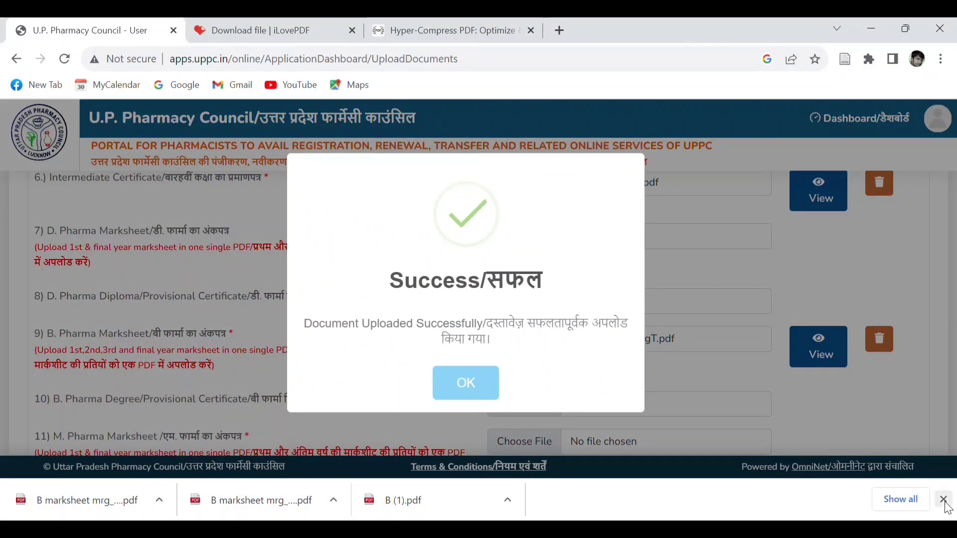
left_click(944, 500)
left_click(470, 406)
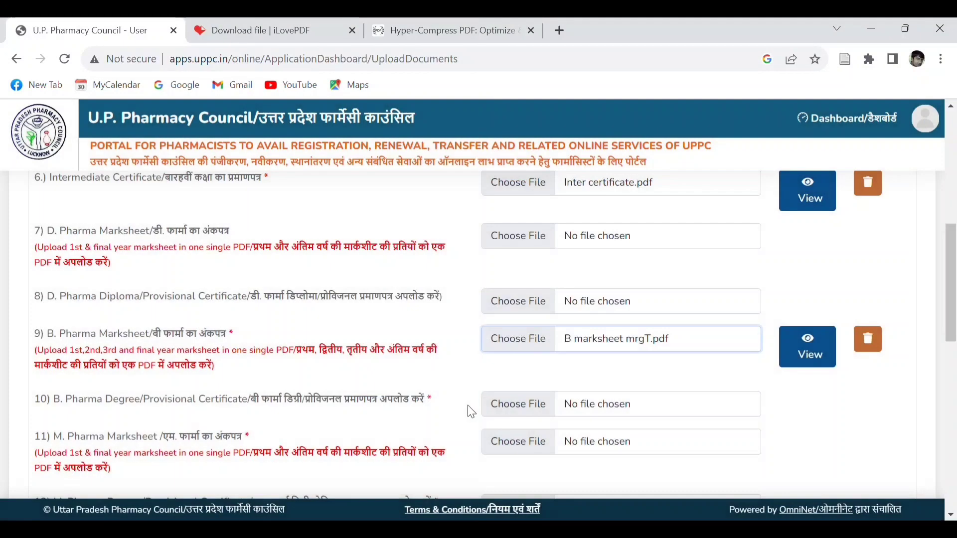
scroll(434, 374, "down", 2)
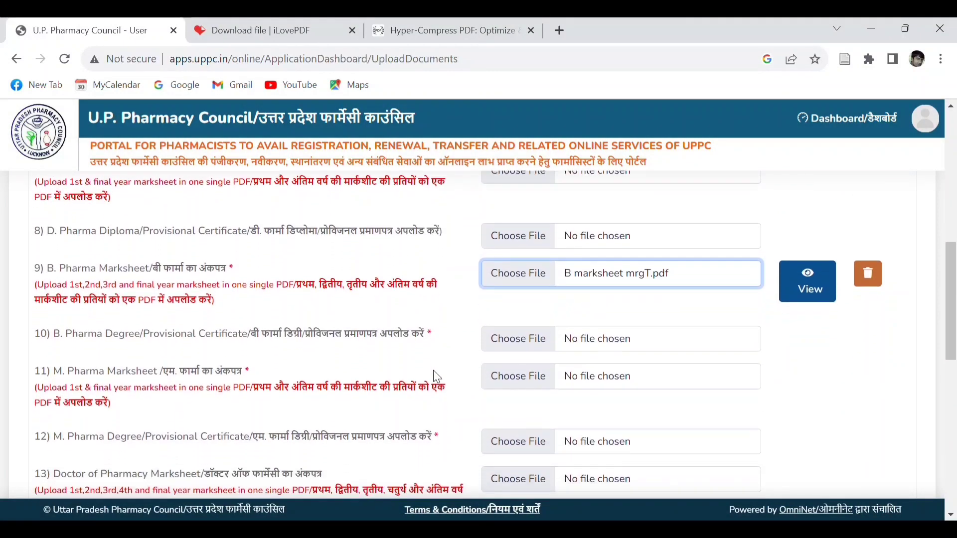
- Upload bph degree.pdf as the item 10 B. Pharma Degree
left_click(516, 335)
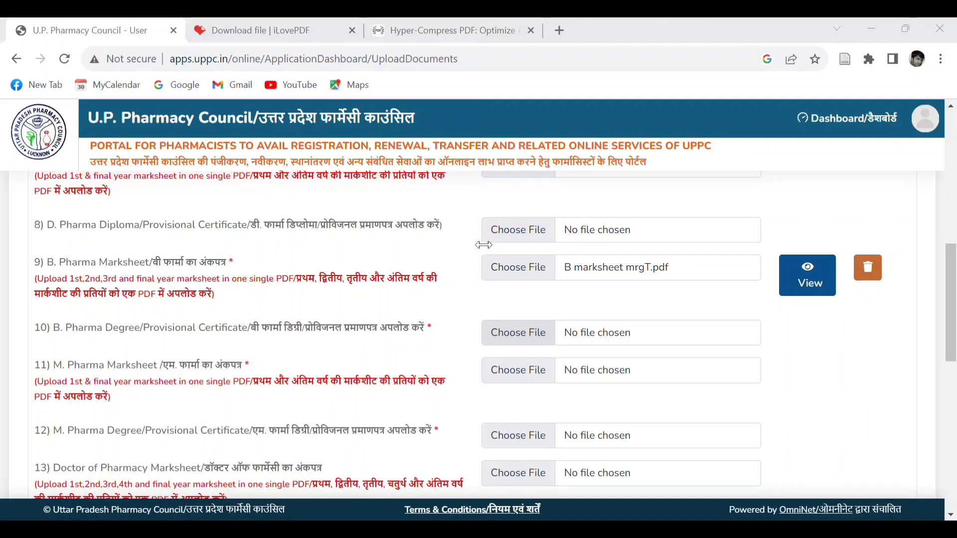
left_click(358, 355)
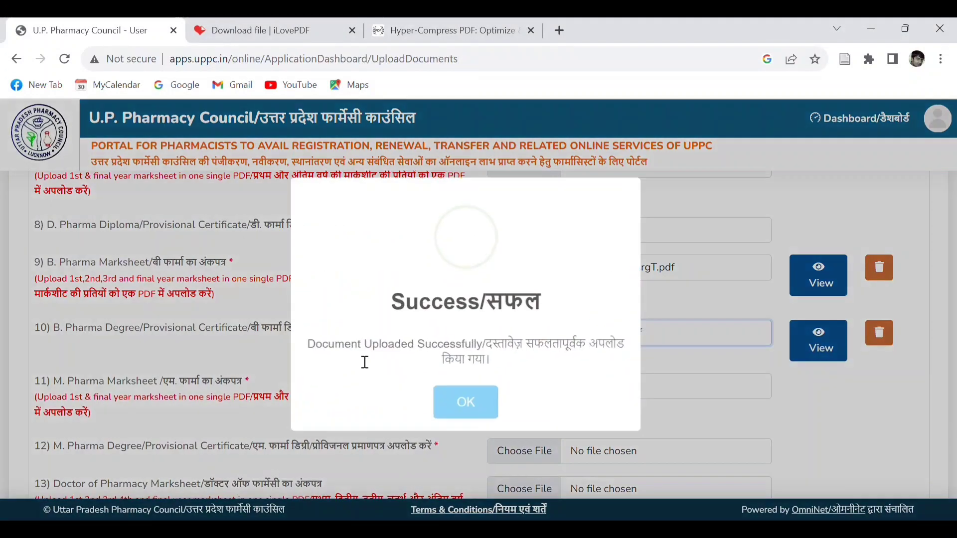
left_click(464, 404)
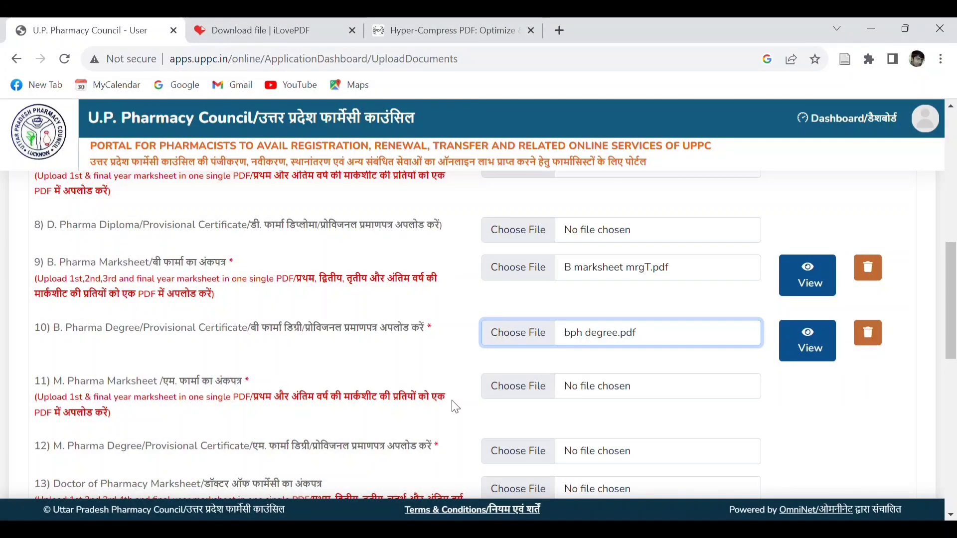
scroll(347, 393, "down", 1)
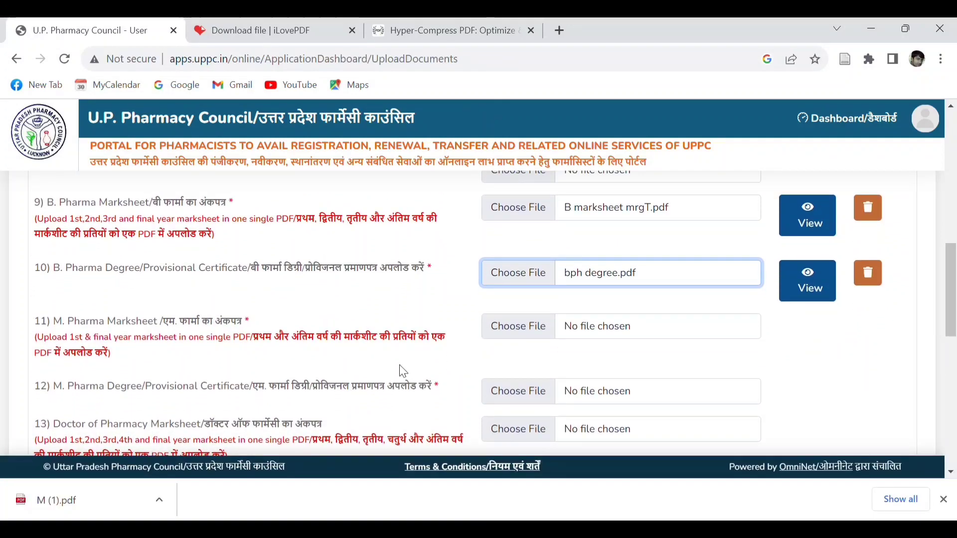
- Upload Mph Mrg.pdf as the item 11 M. Pharma Marksheet
left_click(519, 327)
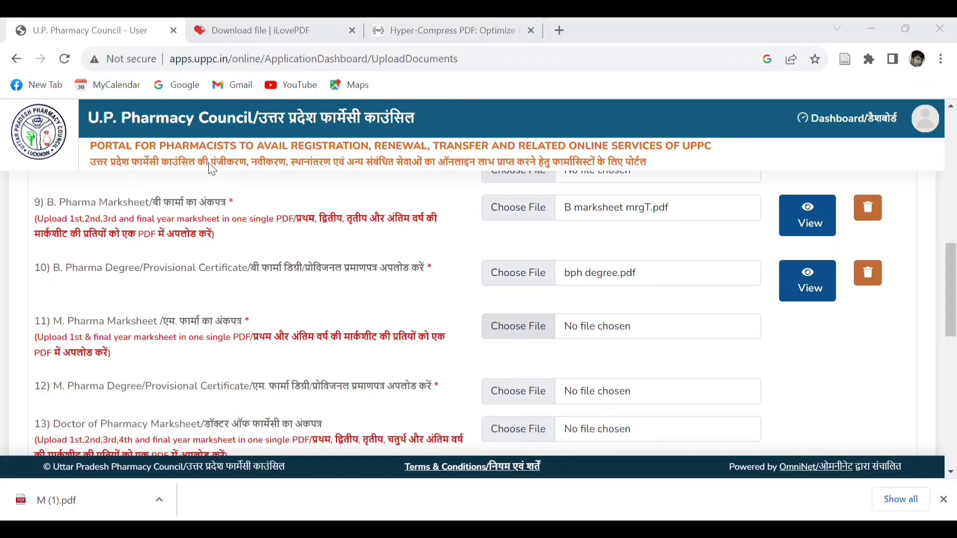
double_click(353, 357)
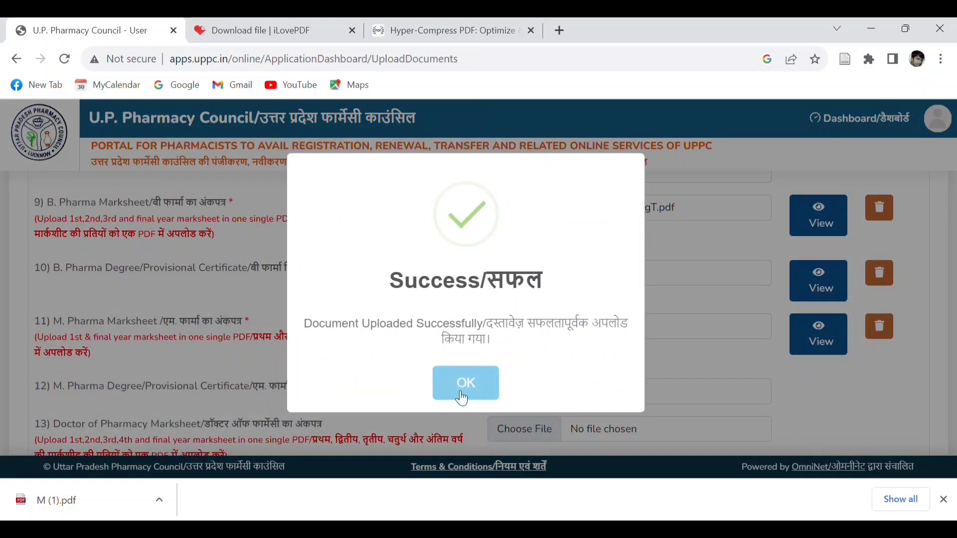
left_click(464, 394)
- Upload mpharm degree.pdf as the item 12 M. Pharma Degree certificate
left_click(518, 394)
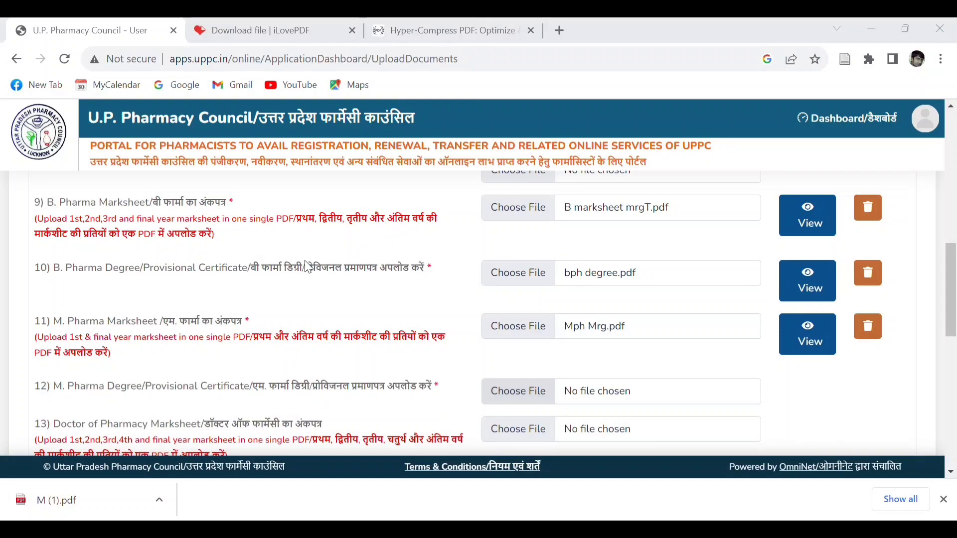
left_click(327, 359)
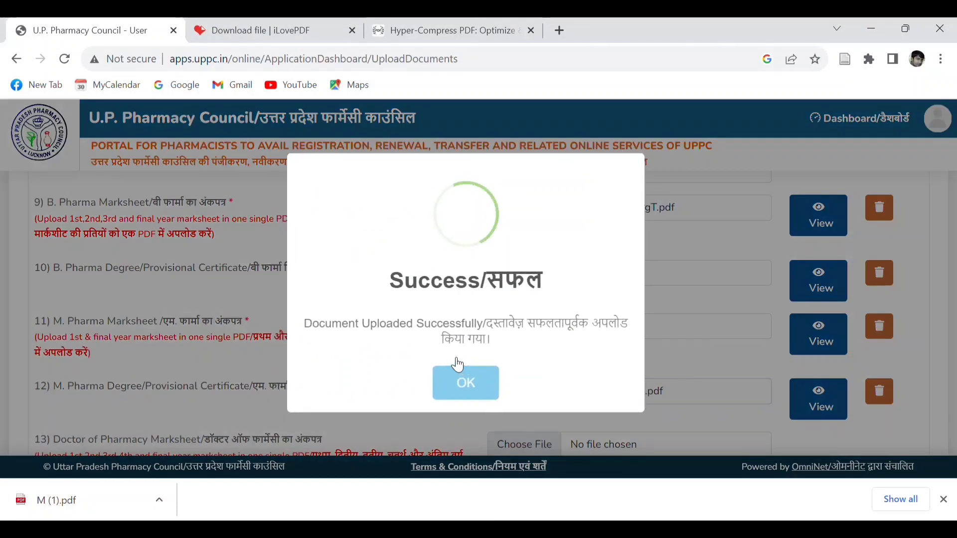
left_click(466, 386)
scroll(460, 384, "down", 3)
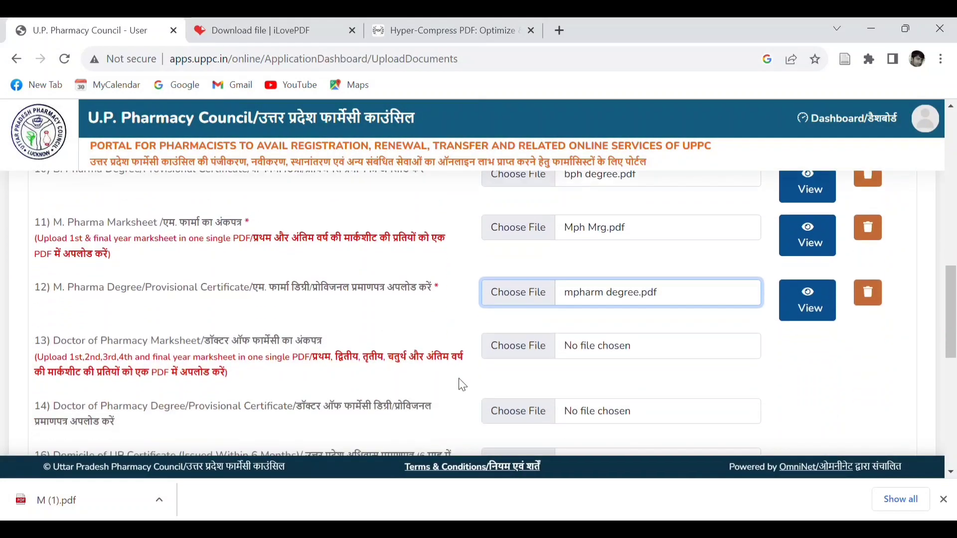
- Upload the compressed Aadhaar PDF as the item 17 ID proof
scroll(463, 385, "down", 3)
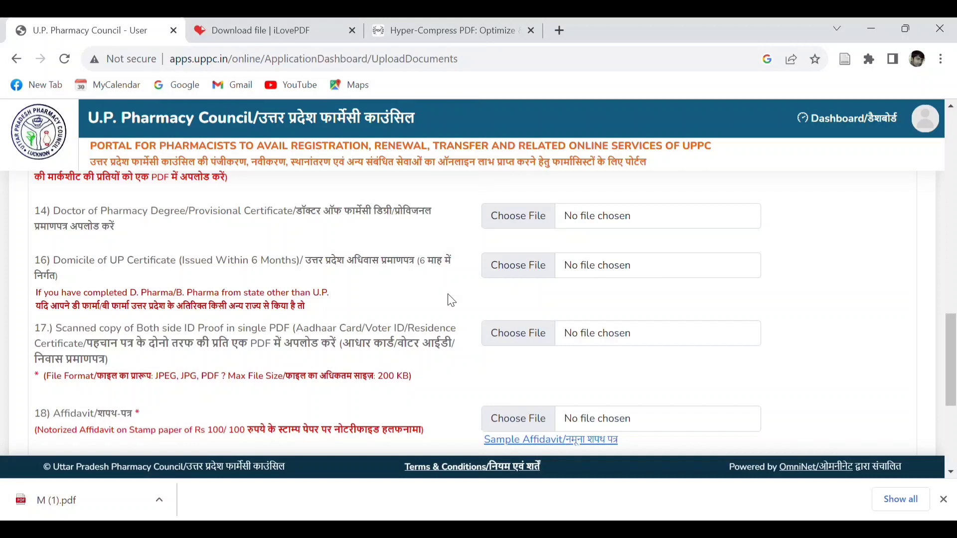
scroll(452, 300, "up", 2)
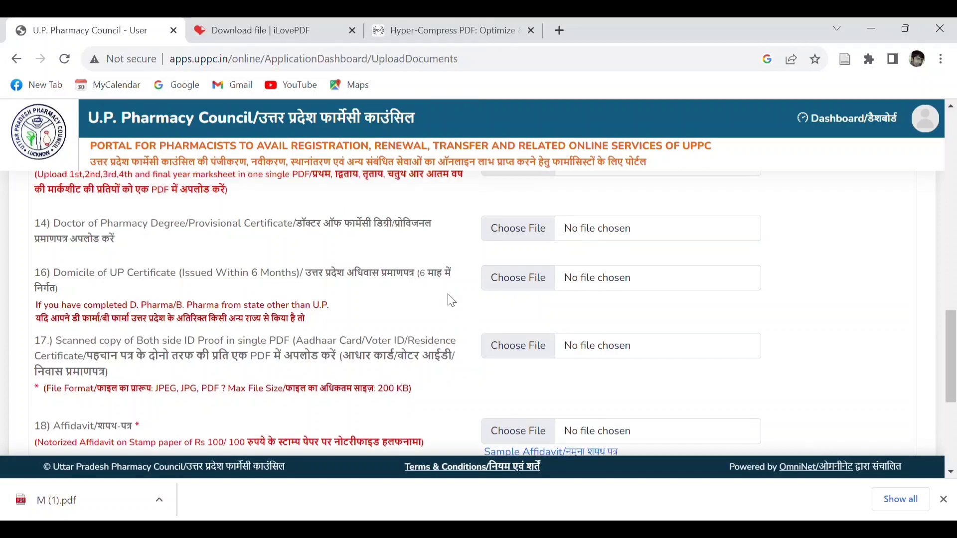
scroll(451, 301, "up", 3)
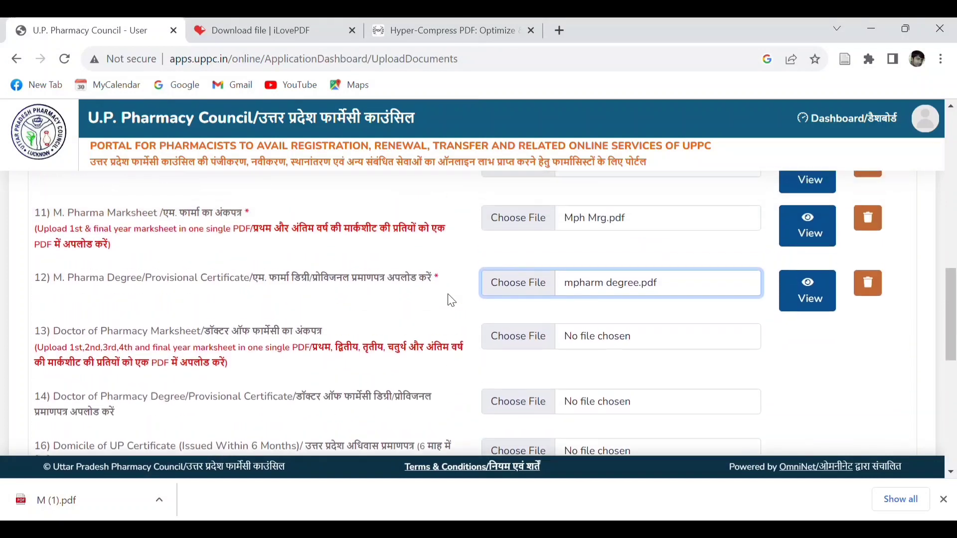
scroll(451, 300, "down", 4)
scroll(452, 301, "down", 3)
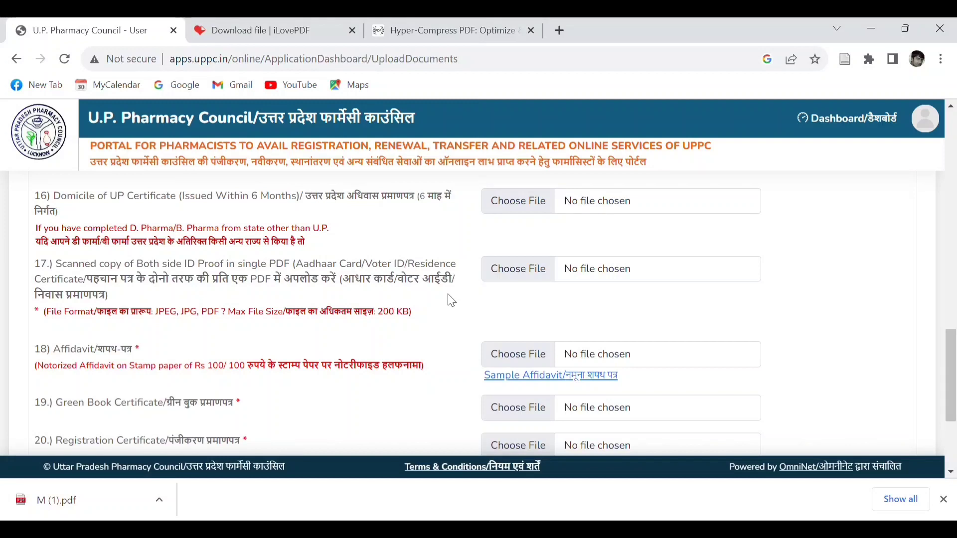
scroll(452, 301, "down", 1)
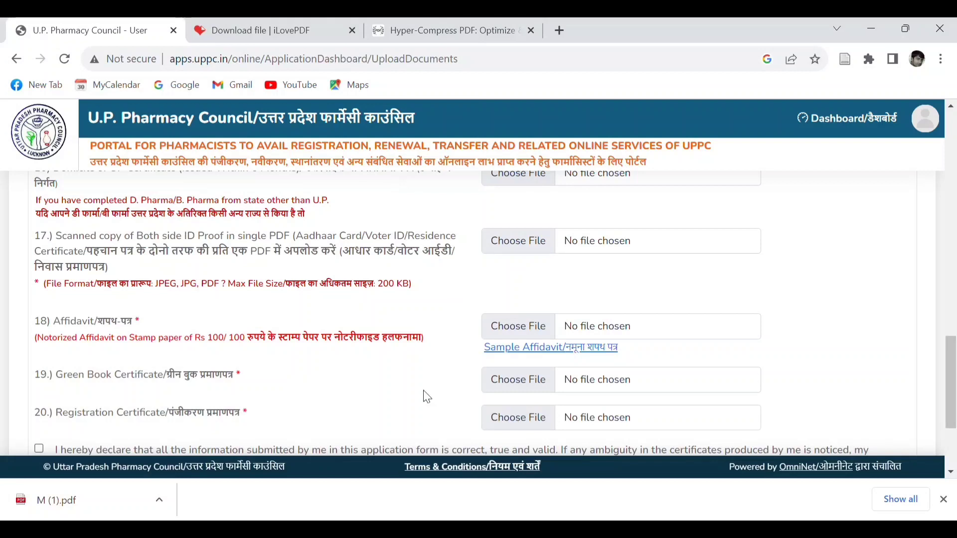
left_click(518, 482)
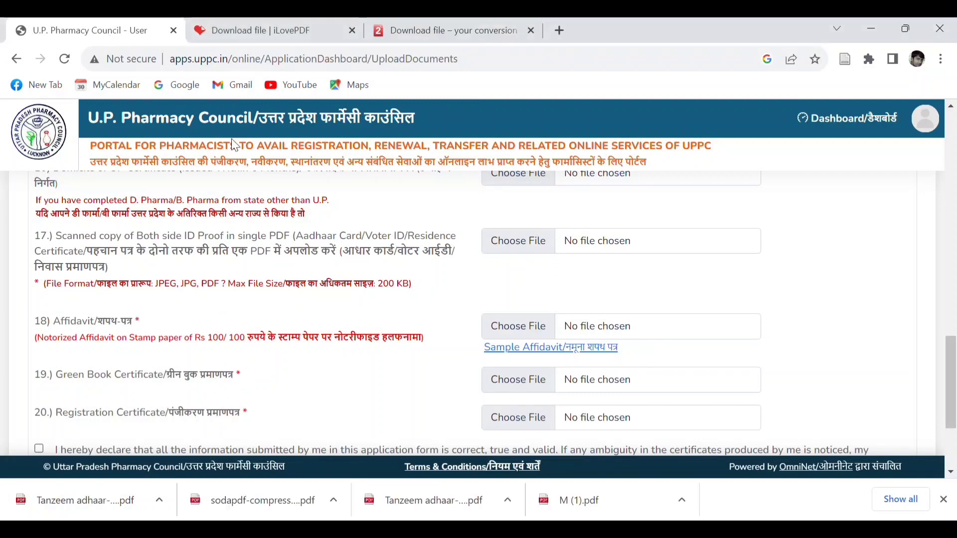
scroll(400, 382, "down", 1)
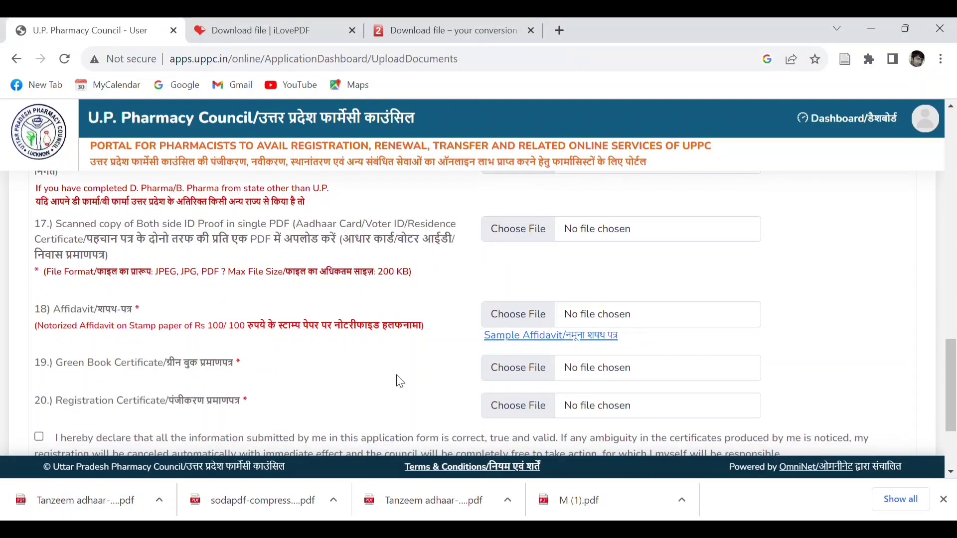
left_click(513, 240)
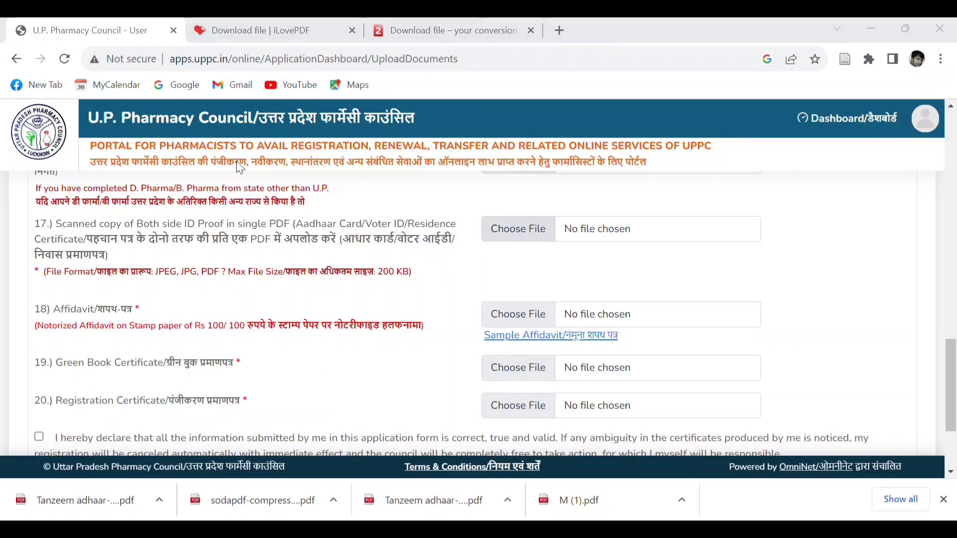
left_click(338, 356)
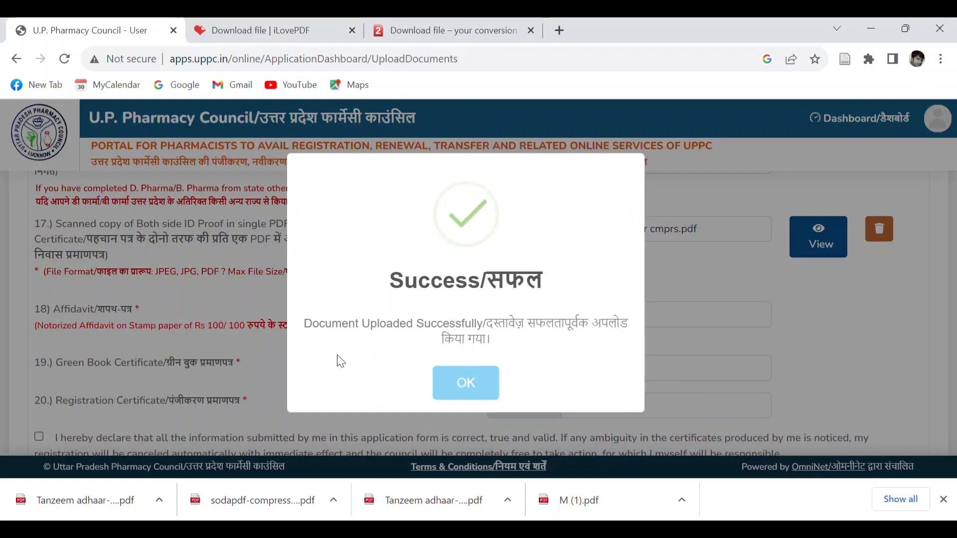
left_click(463, 383)
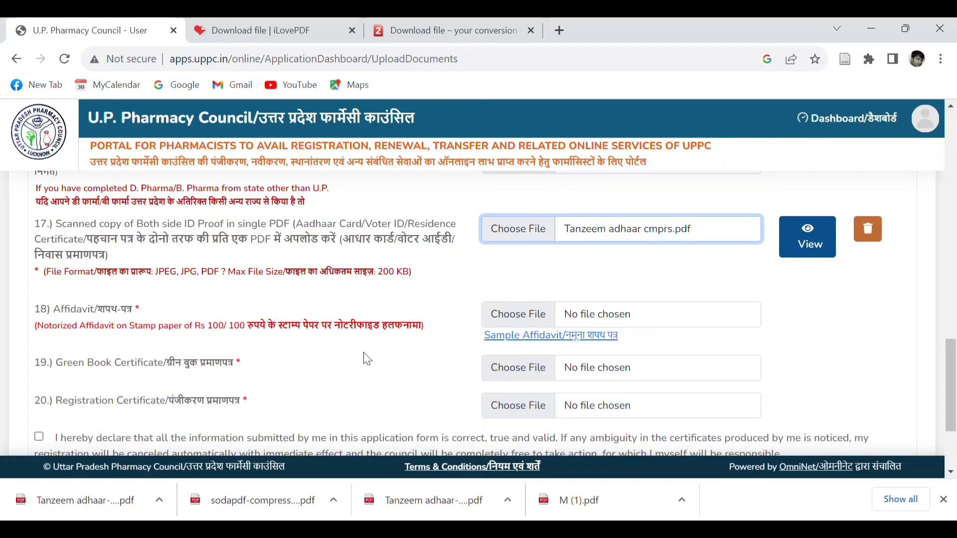
- Upload afdvt reg.pdf as the item 18 Affidavit
left_click(519, 322)
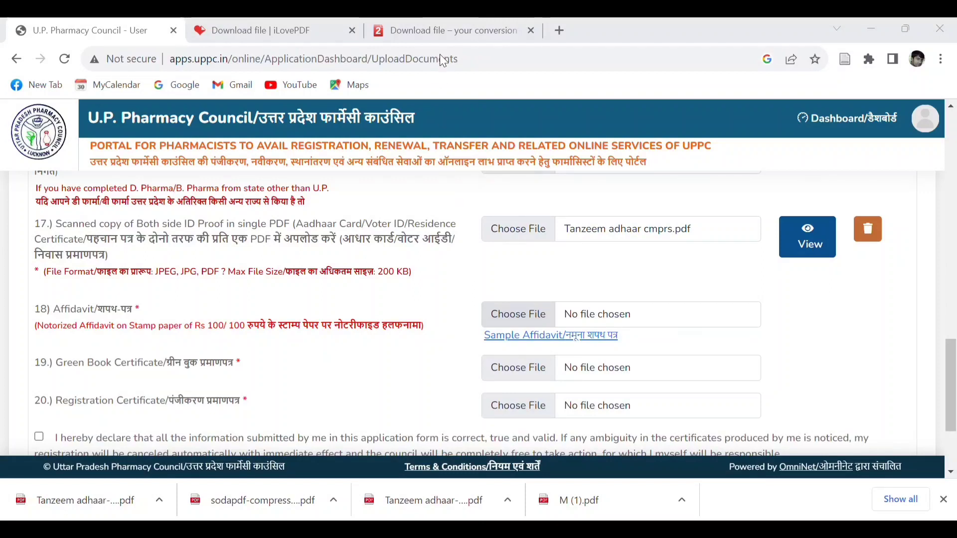
left_click(461, 29)
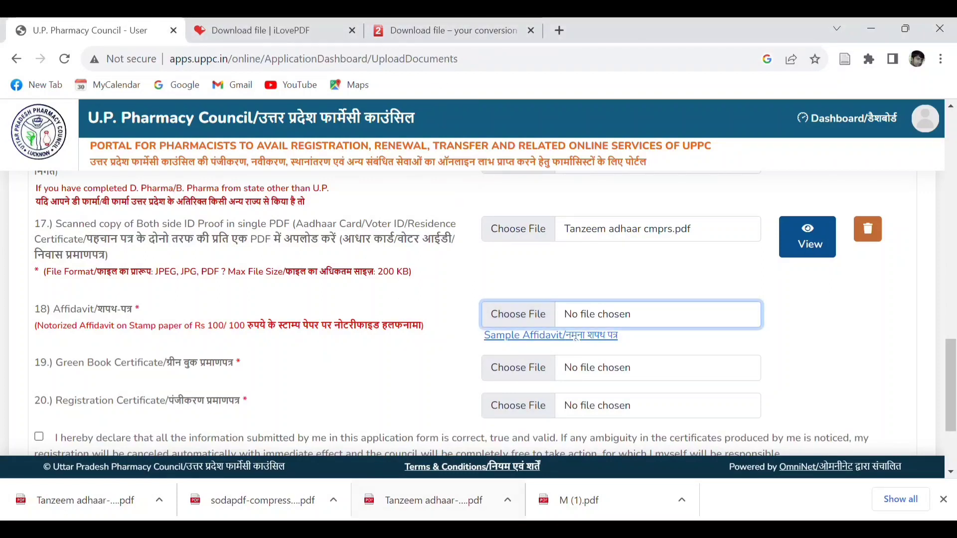
key("alt+Tab")
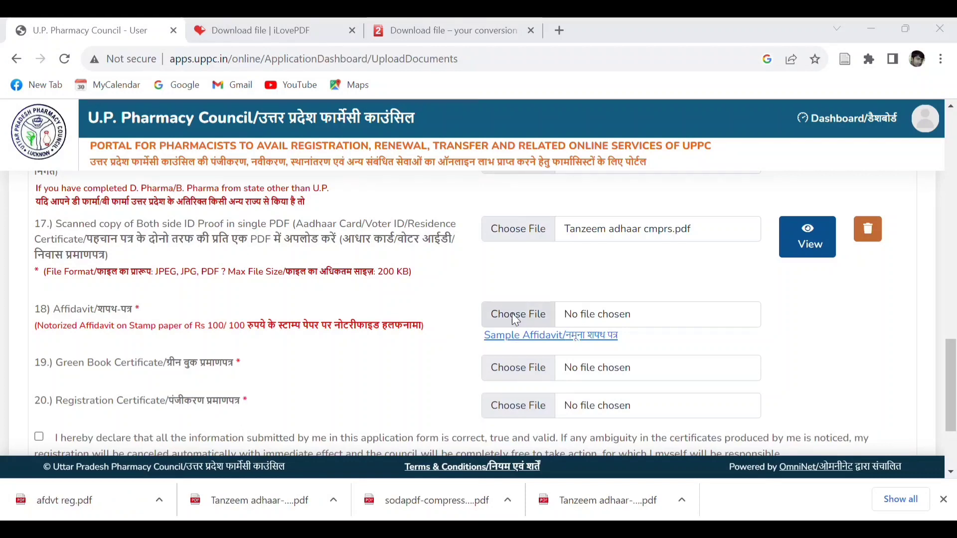
left_click(513, 314)
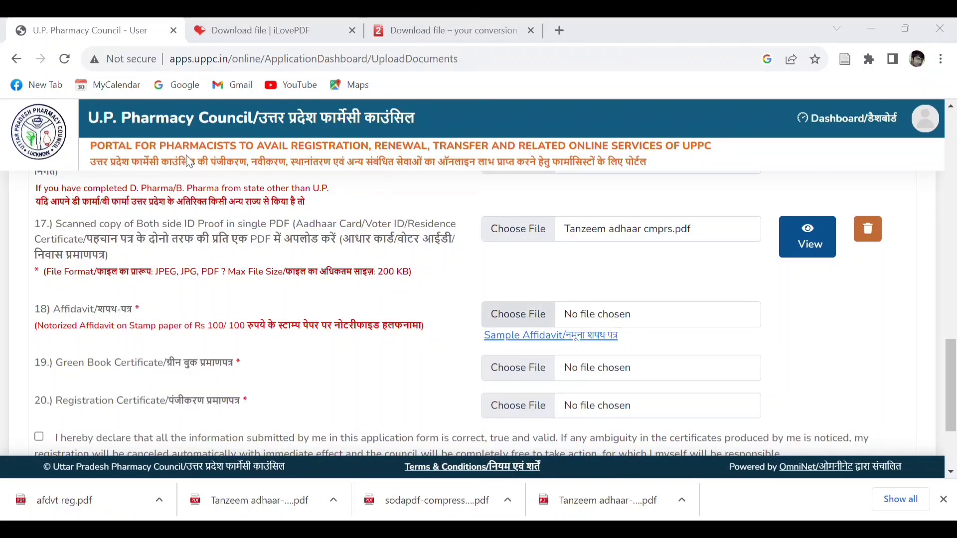
left_click(340, 354)
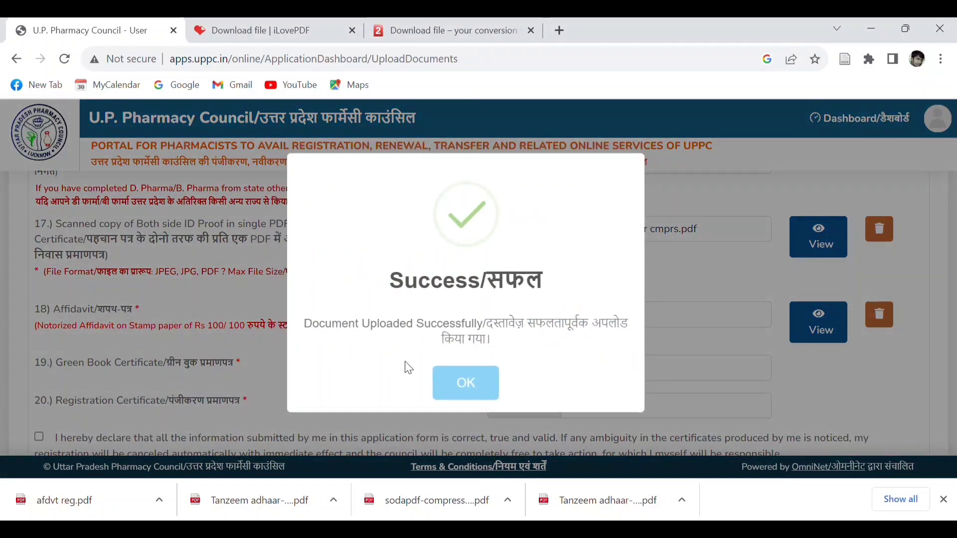
left_click(463, 384)
scroll(413, 386, "down", 2)
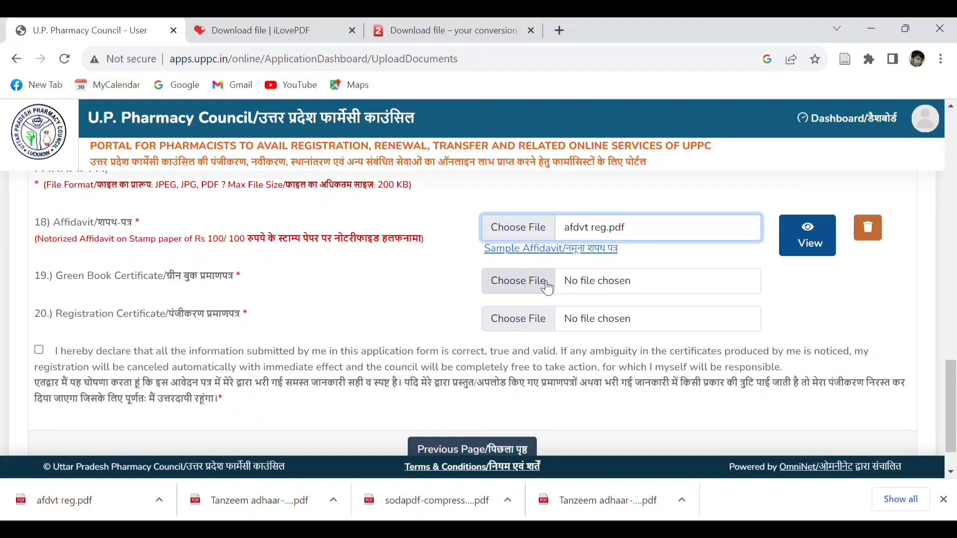
- Upload Greenbook.pdf and PCI reg cert.pdf for items 19 and 20, then tick the declaration
left_click(549, 288)
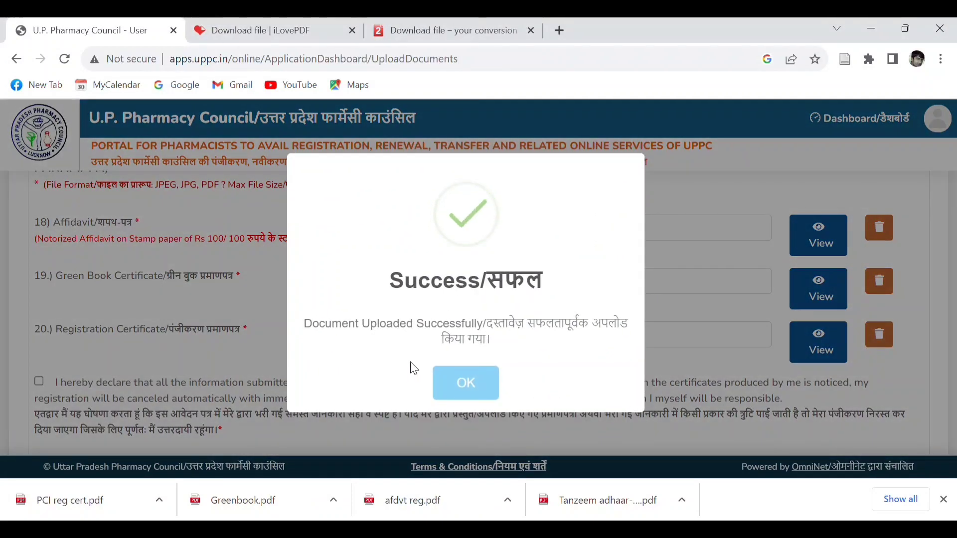
left_click(482, 388)
left_click(39, 382)
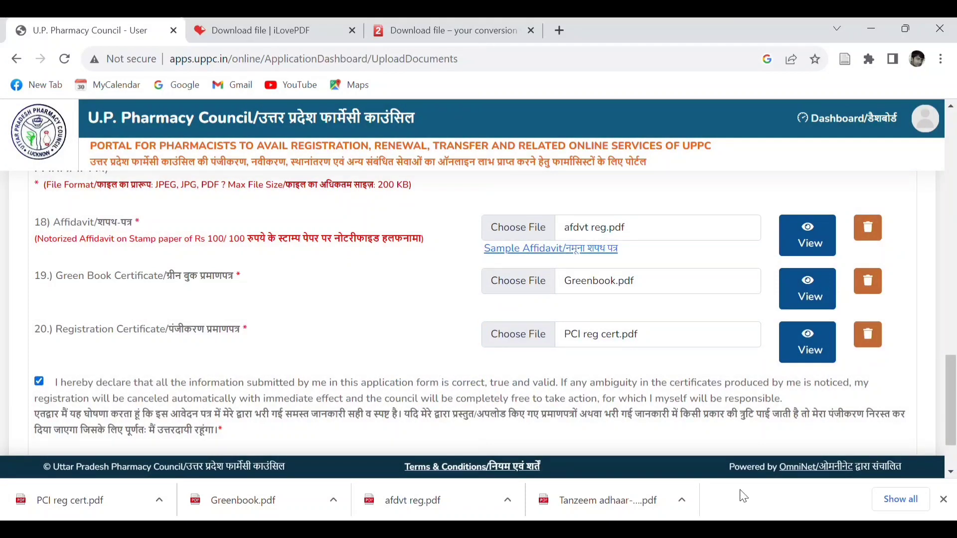
left_click(944, 499)
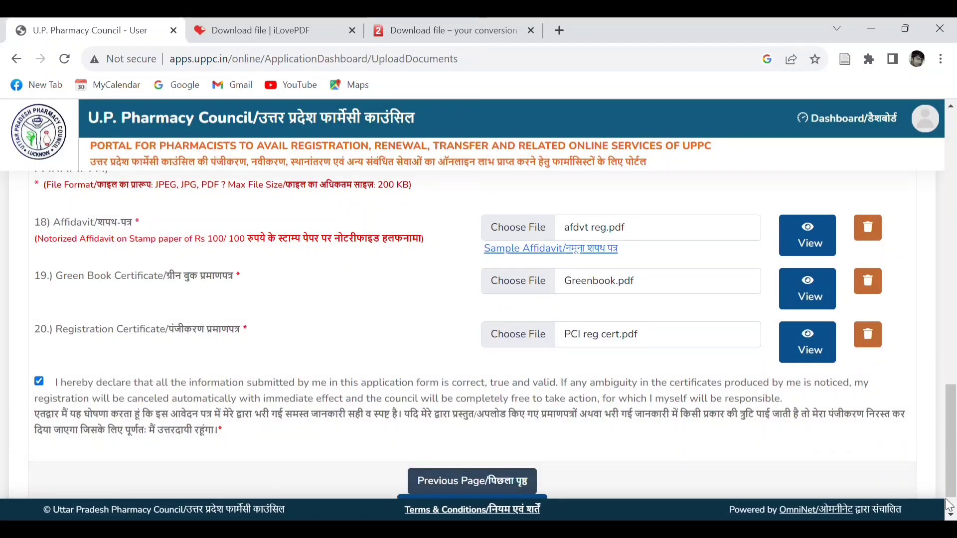
- Review the form, checking uploads from 10th marksheet.pdf to PCI reg cert.pdf and the ticked declaration
scroll(378, 418, "down", 1)
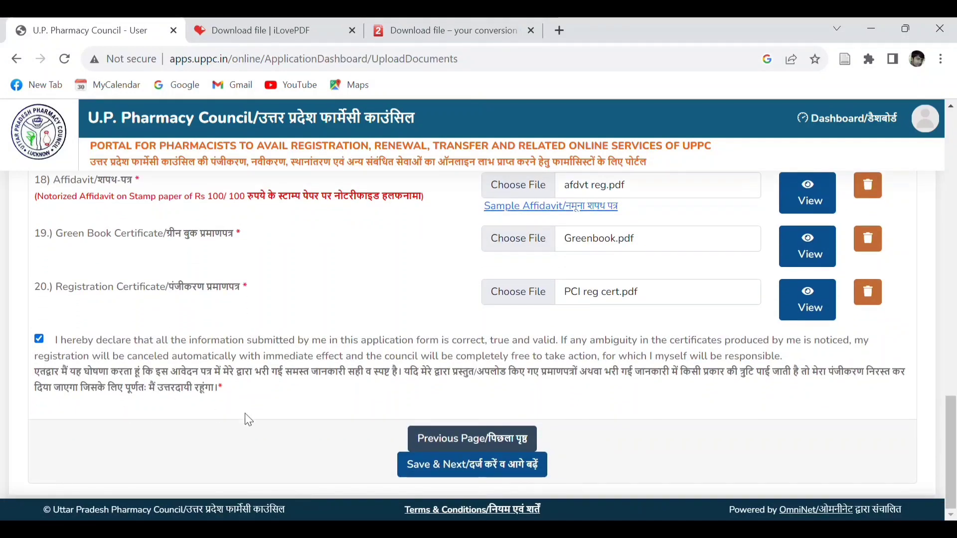
scroll(396, 373, "up", 20)
scroll(396, 373, "up", 1)
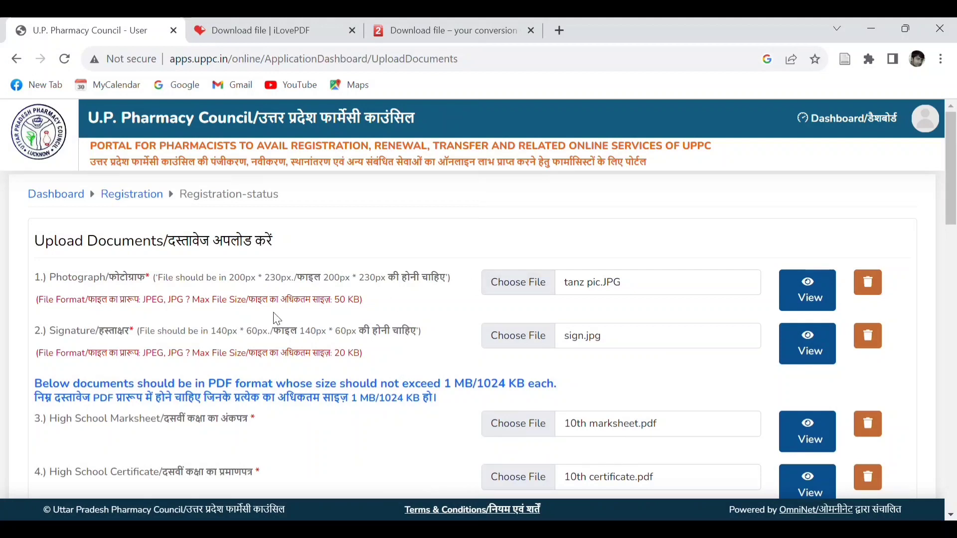
scroll(446, 355, "down", 3)
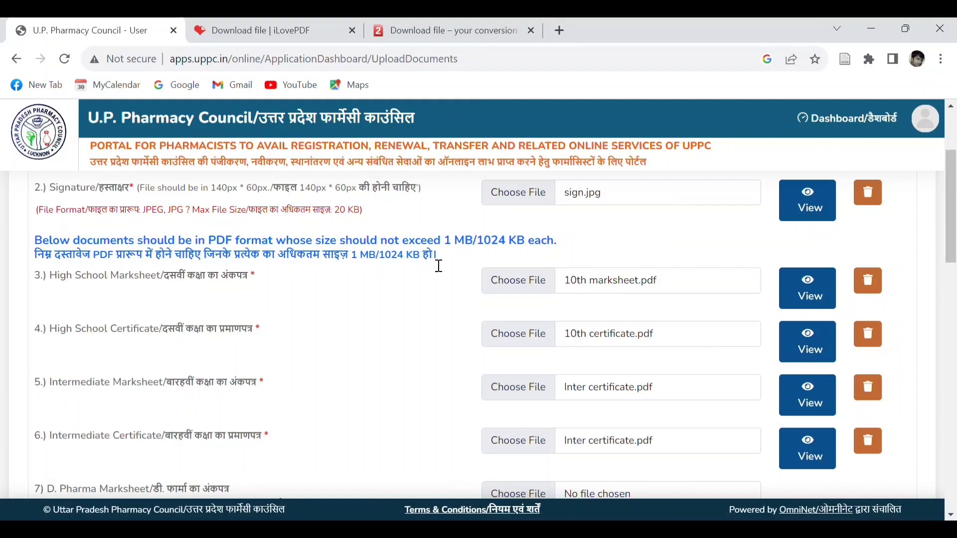
scroll(375, 332, "down", 1)
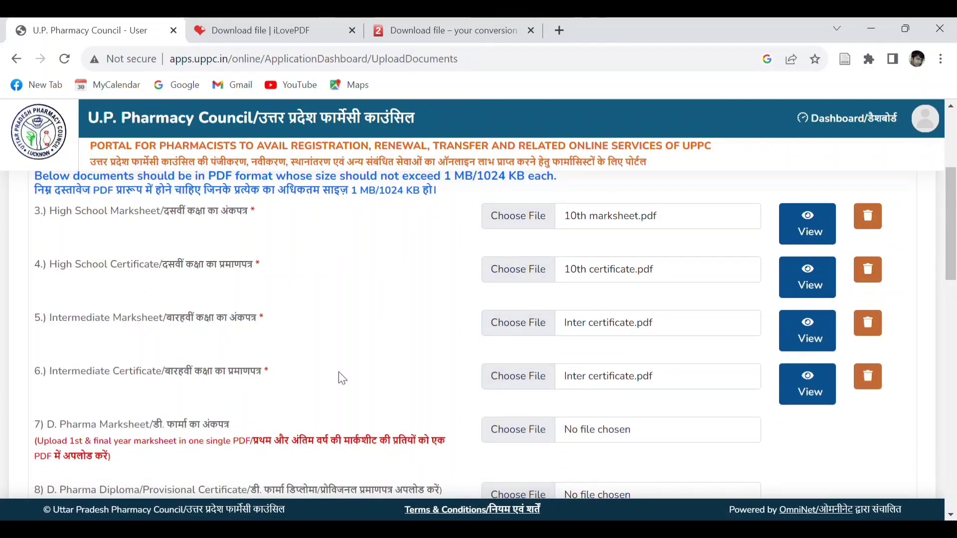
scroll(342, 378, "down", 1)
scroll(343, 378, "down", 3)
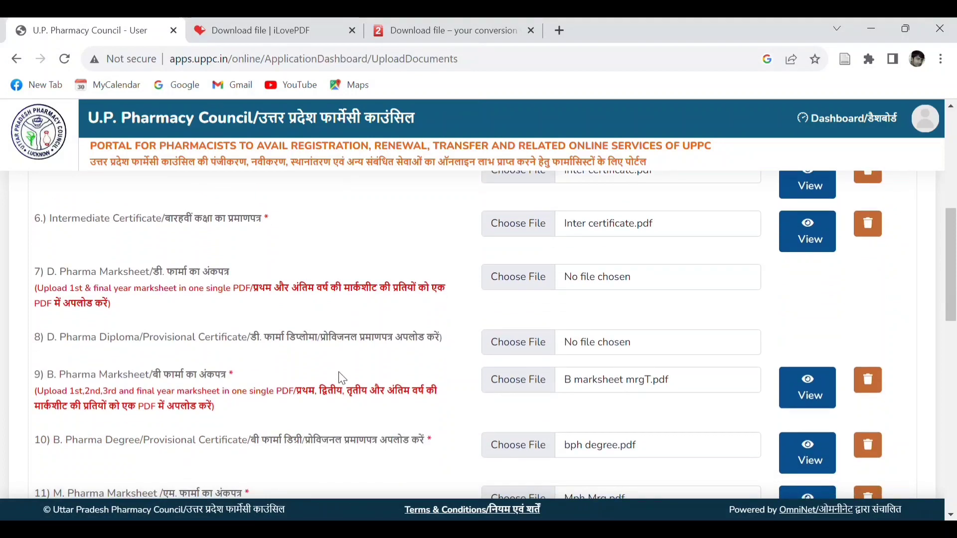
scroll(342, 378, "down", 1)
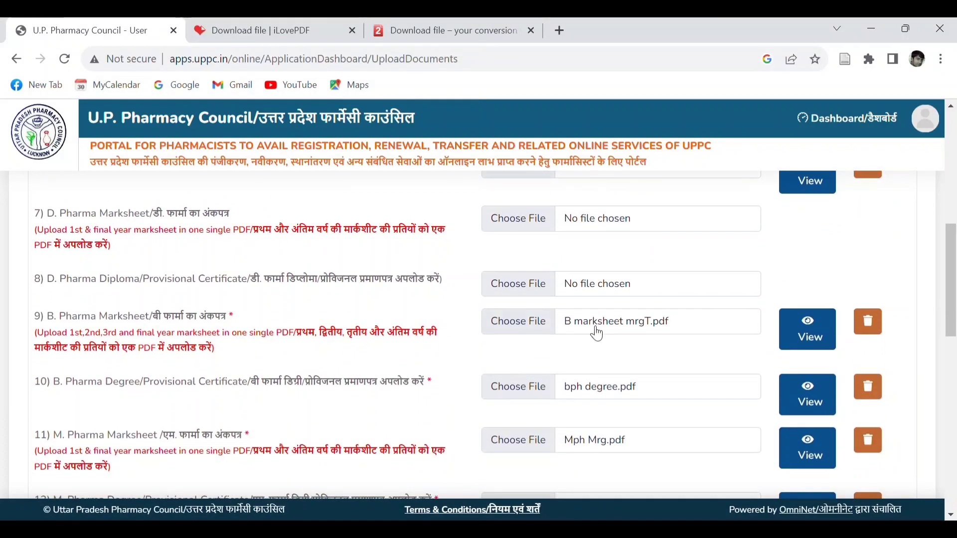
scroll(304, 403, "down", 2)
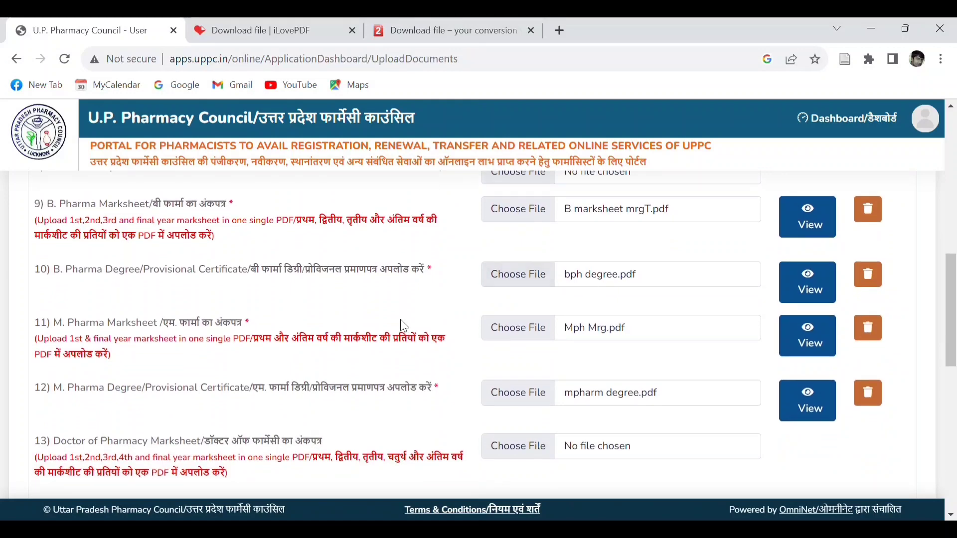
scroll(360, 357, "down", 2)
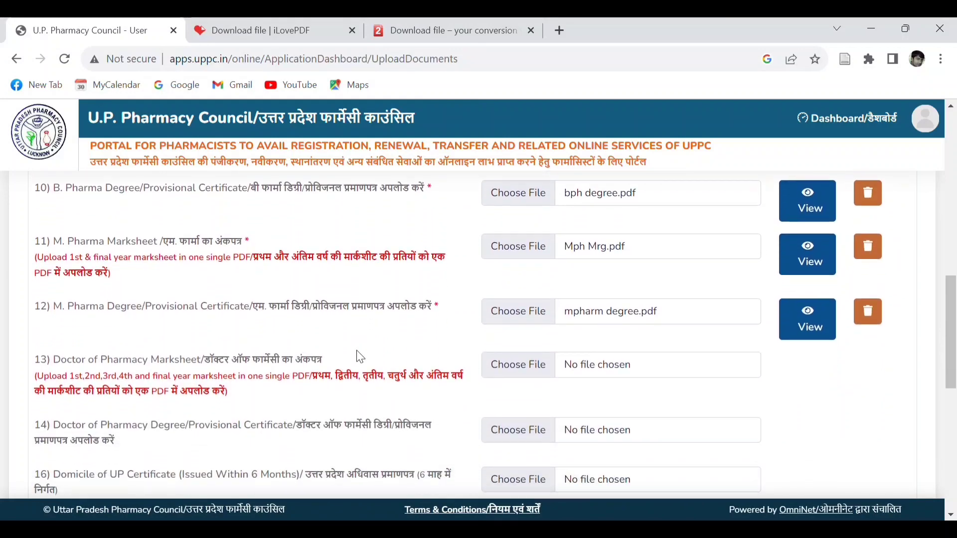
scroll(361, 357, "down", 7)
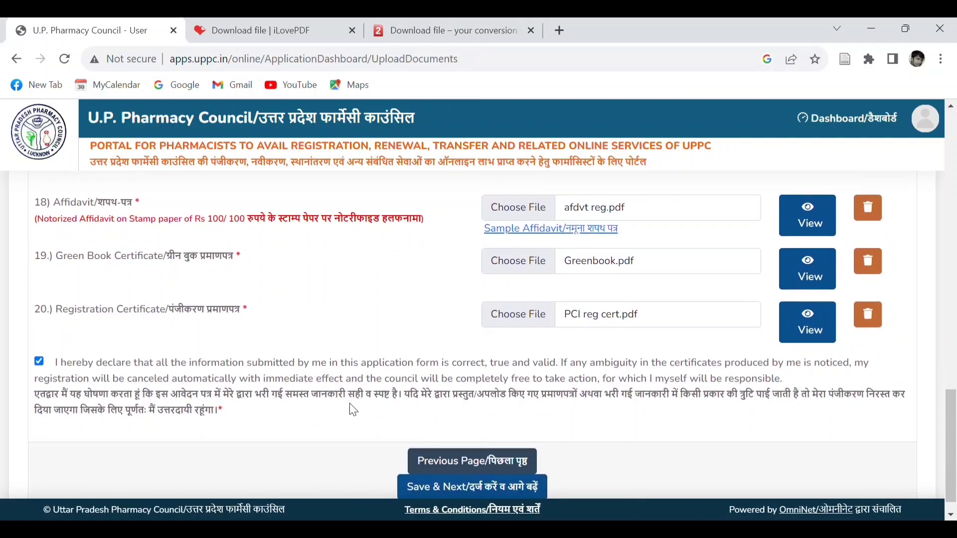
- Save the uploaded documents and review the full application preview
left_click(458, 473)
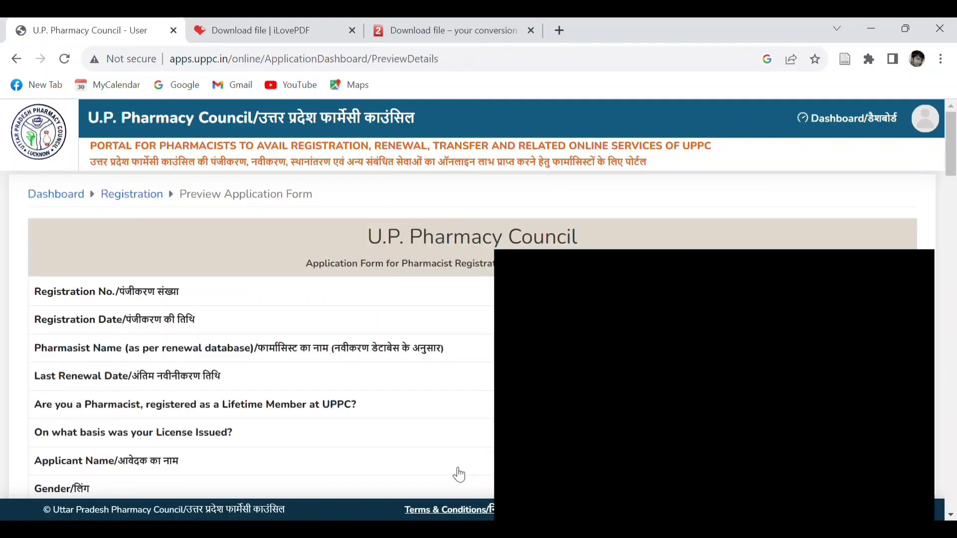
scroll(460, 475, "down", 1)
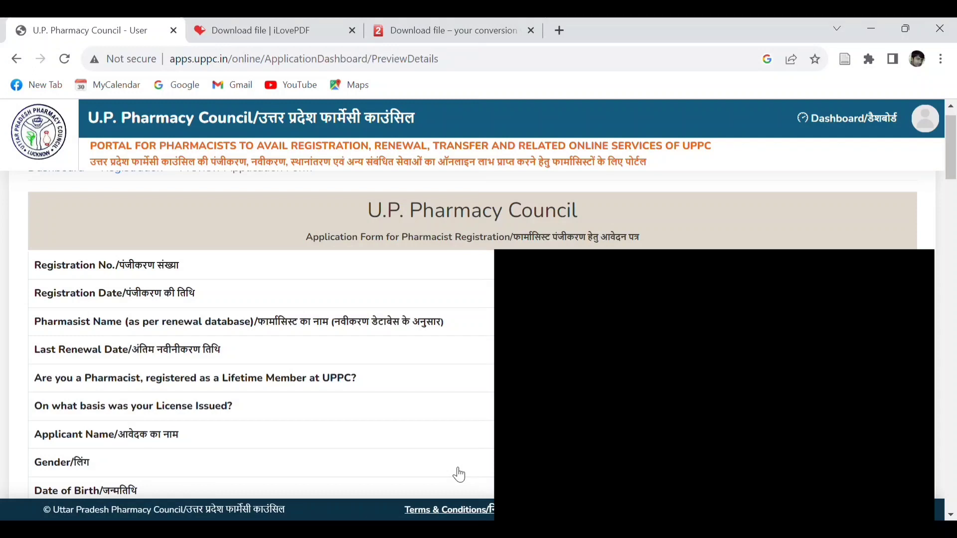
scroll(455, 473, "down", 20)
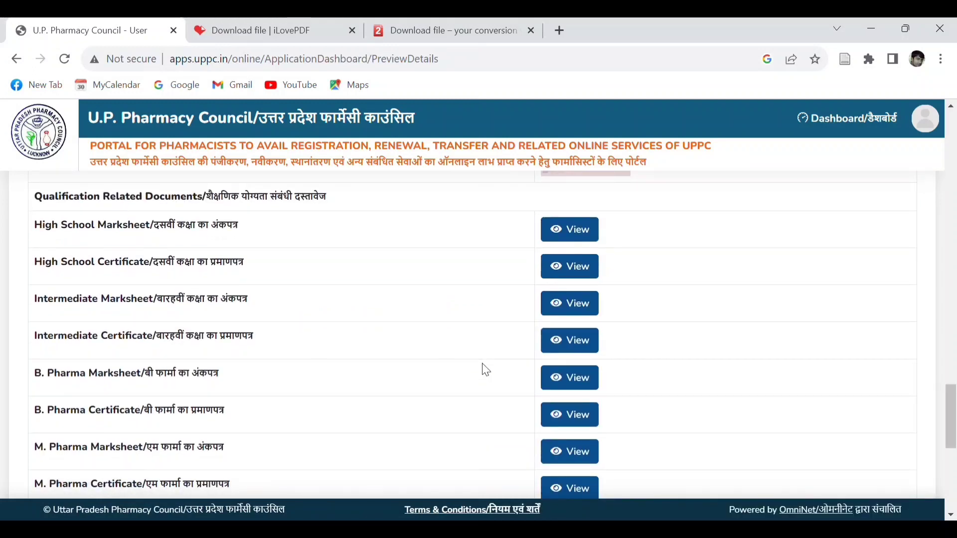
scroll(486, 370, "down", 2)
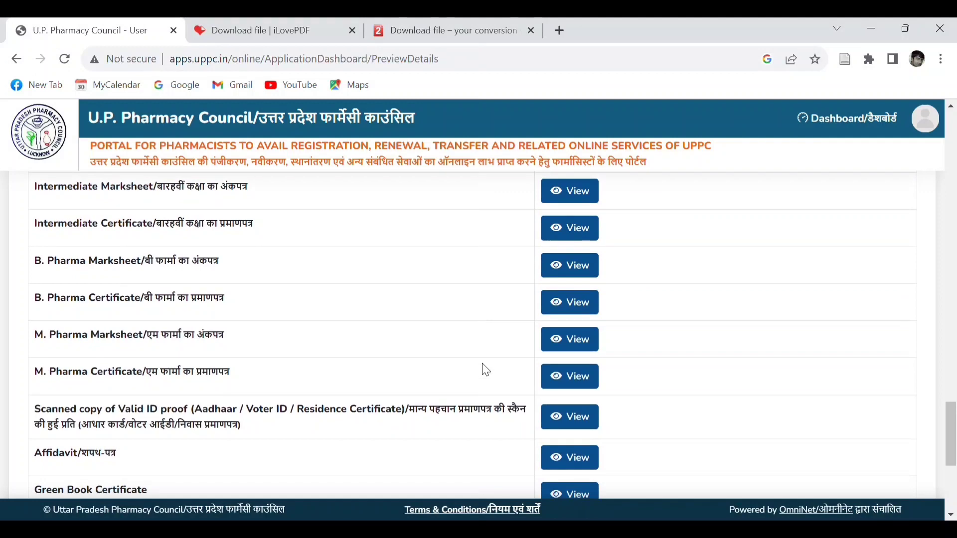
scroll(486, 370, "down", 2)
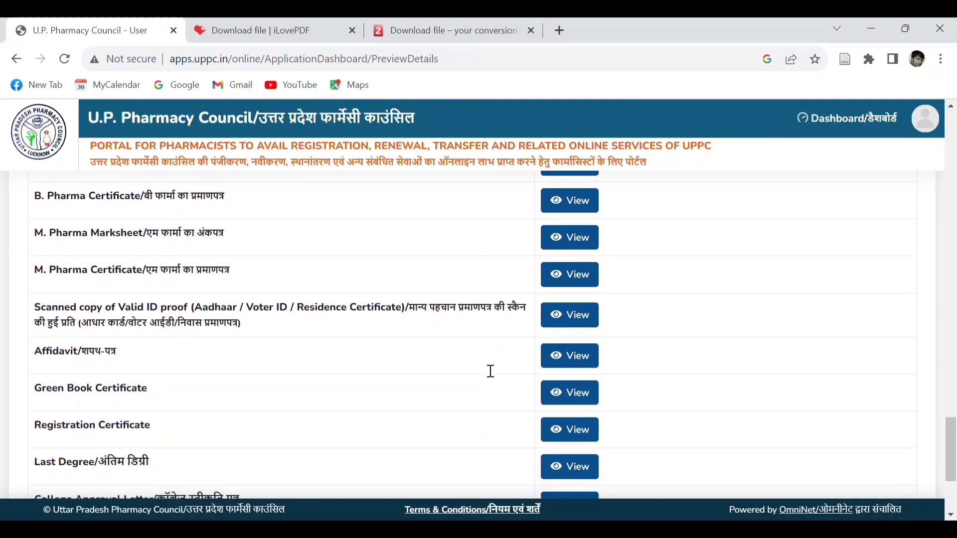
scroll(486, 370, "down", 2)
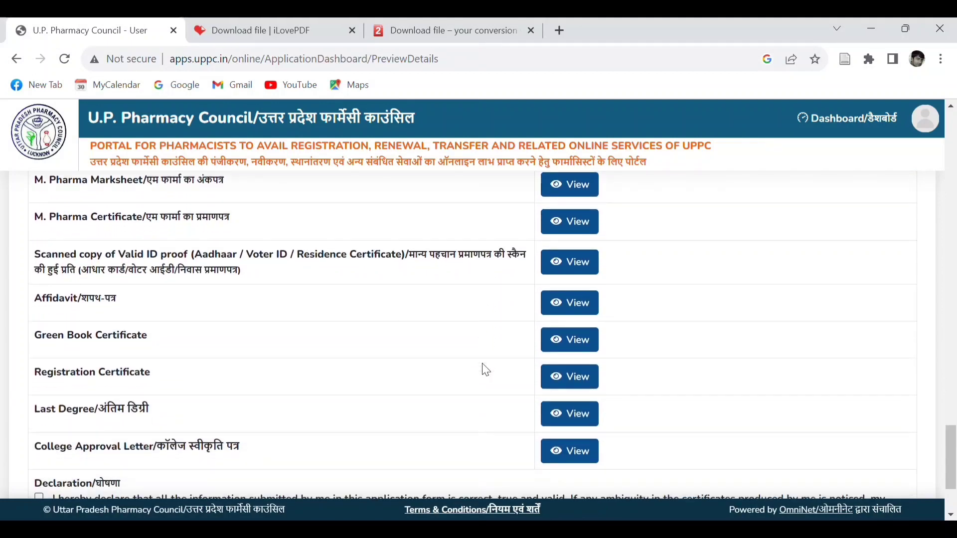
scroll(486, 370, "down", 1)
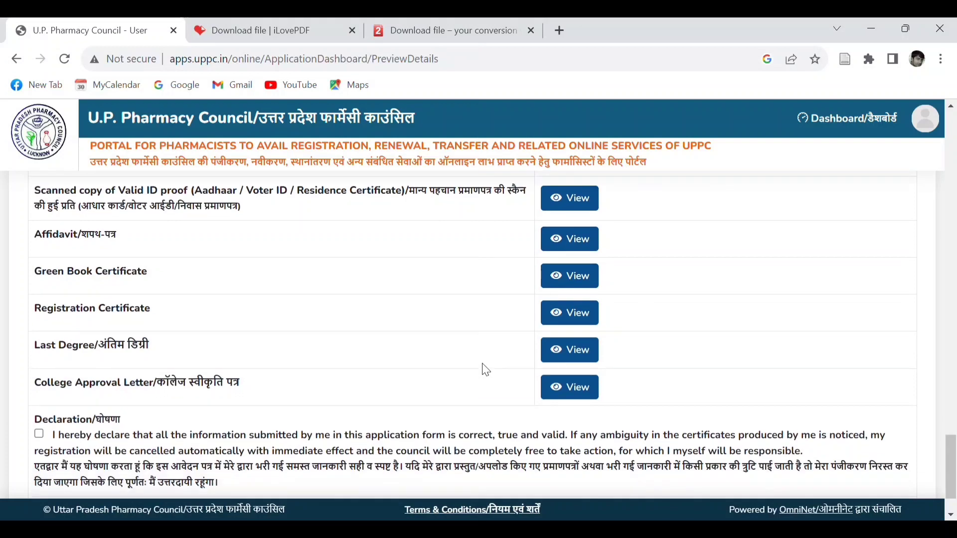
scroll(486, 370, "down", 1)
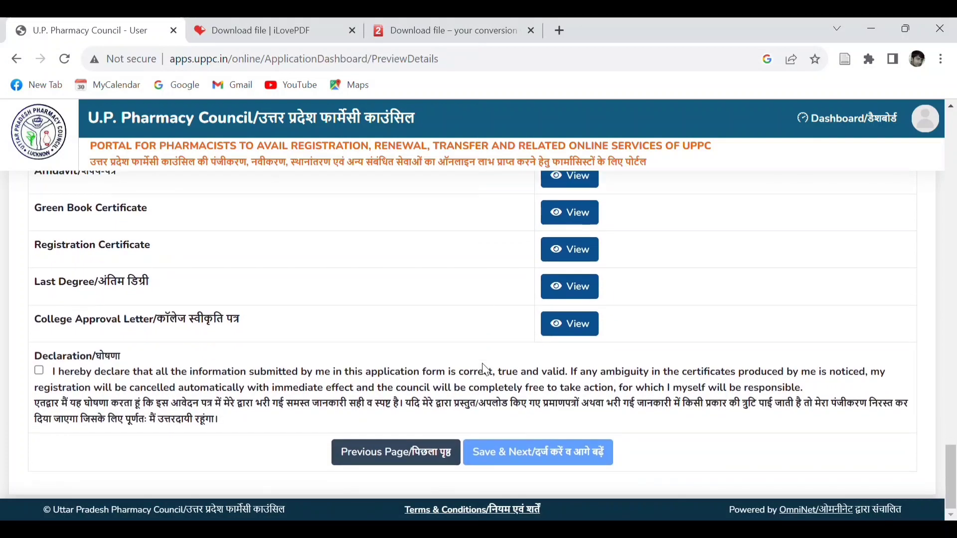
- Accept the preview declaration and submit the renewal application
left_click(39, 372)
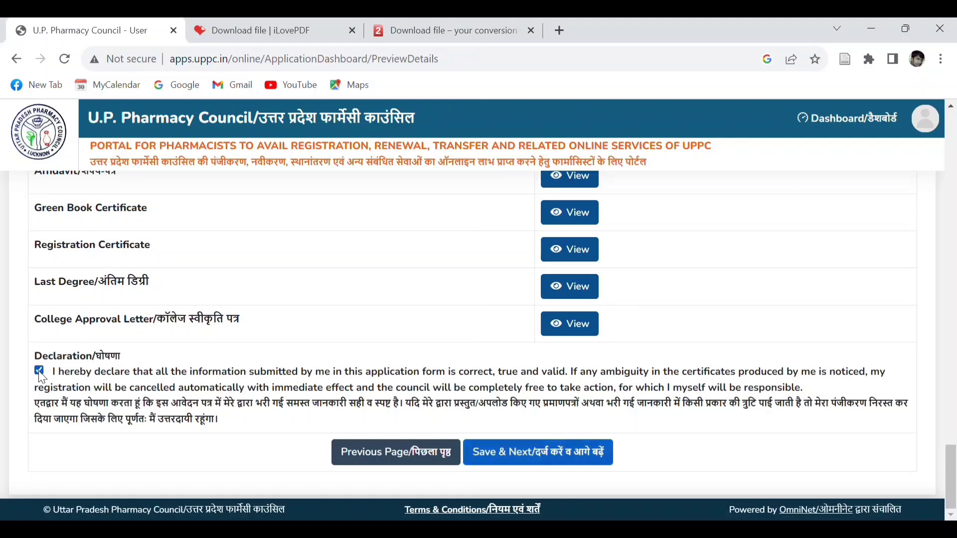
left_click(570, 458)
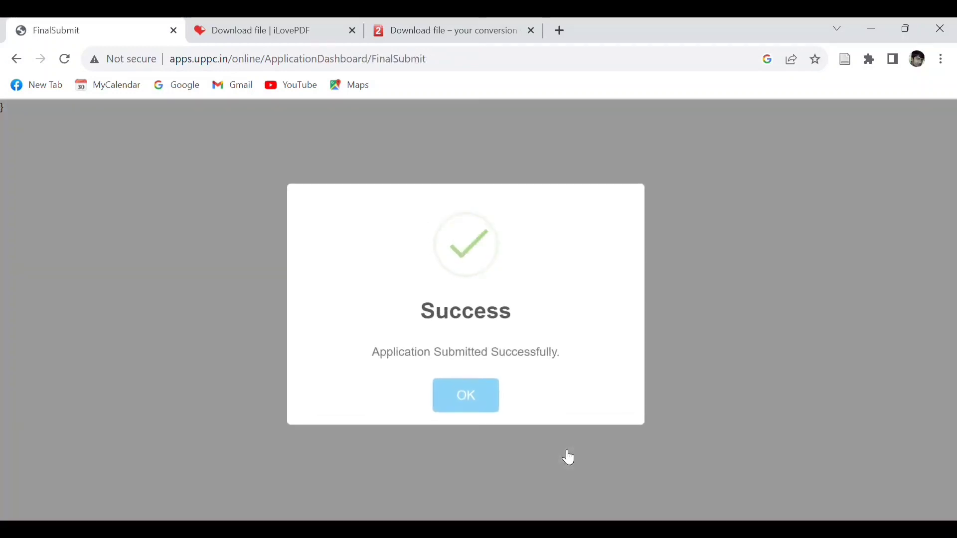
left_click(482, 397)
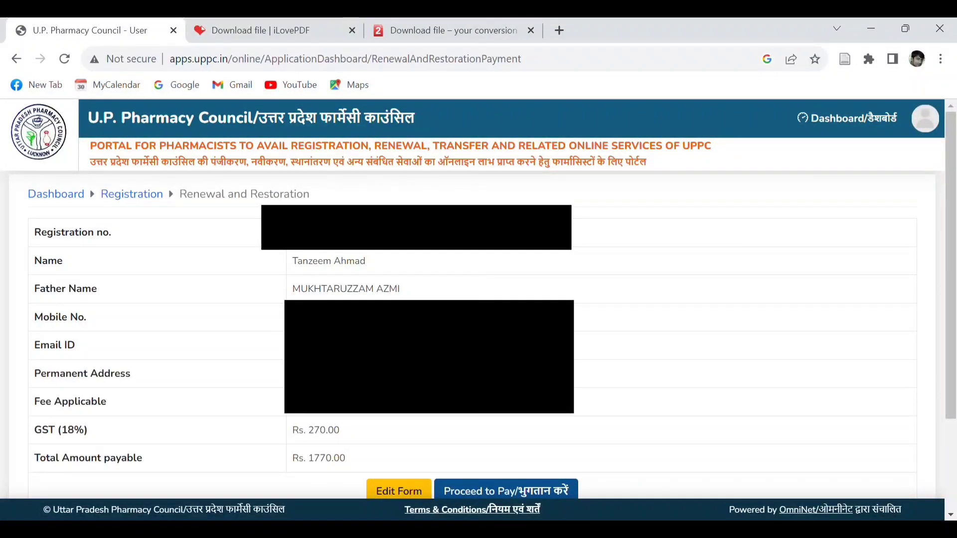
- Proceed to pay the Rs. 1770.00 renewal fee (Rs. 1500.00 plus Rs. 270.00 GST)
scroll(474, 389, "down", 3)
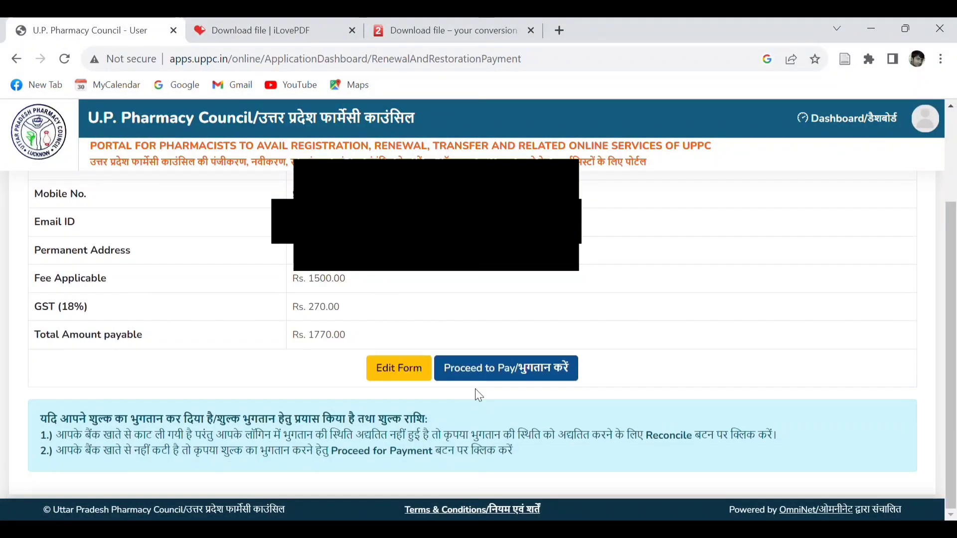
left_click(528, 371)
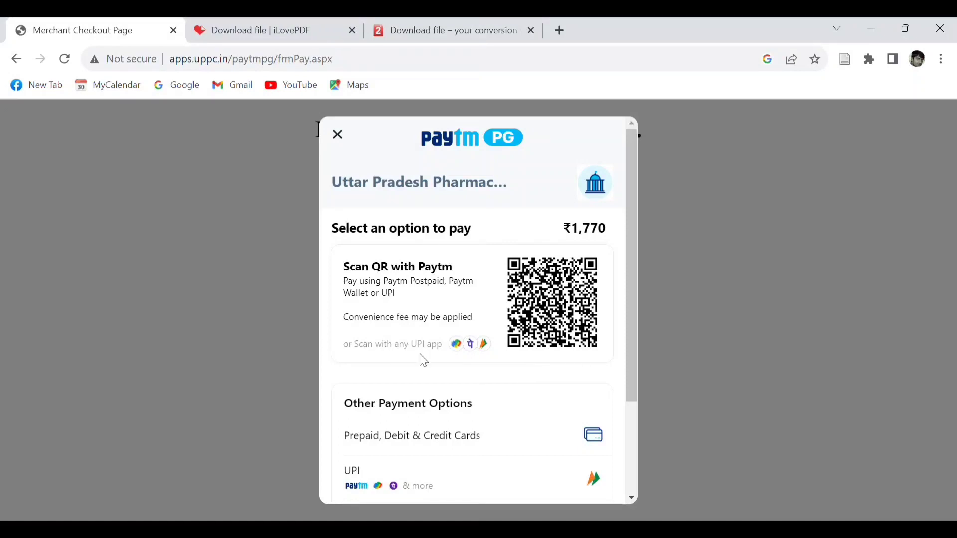
- Choose Debit & Credit Cards as the Paytm method for the ₹1,770 payment
scroll(450, 395, "down", 2)
scroll(455, 397, "down", 1)
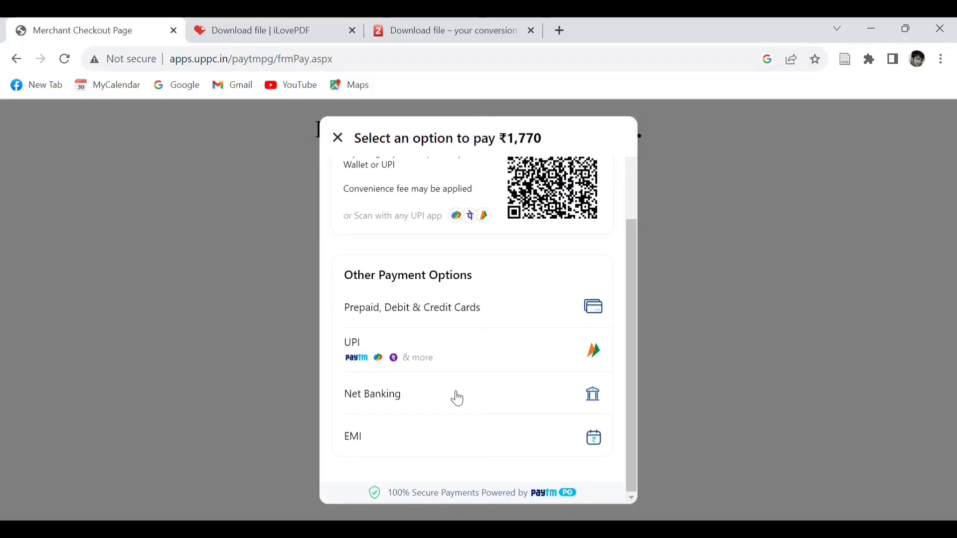
left_click(474, 312)
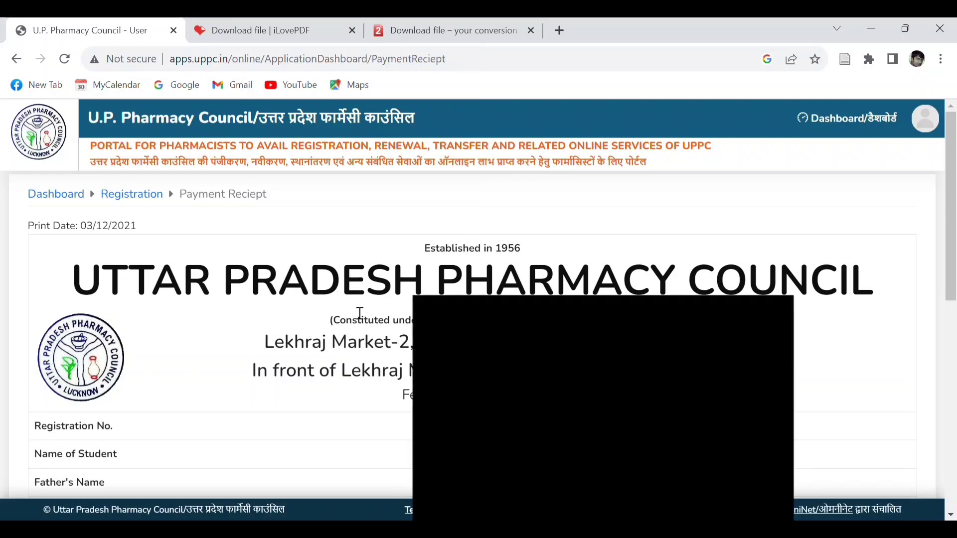
- Look through the Fee Payment Receipt dated 03/12/2021
scroll(358, 314, "down", 2)
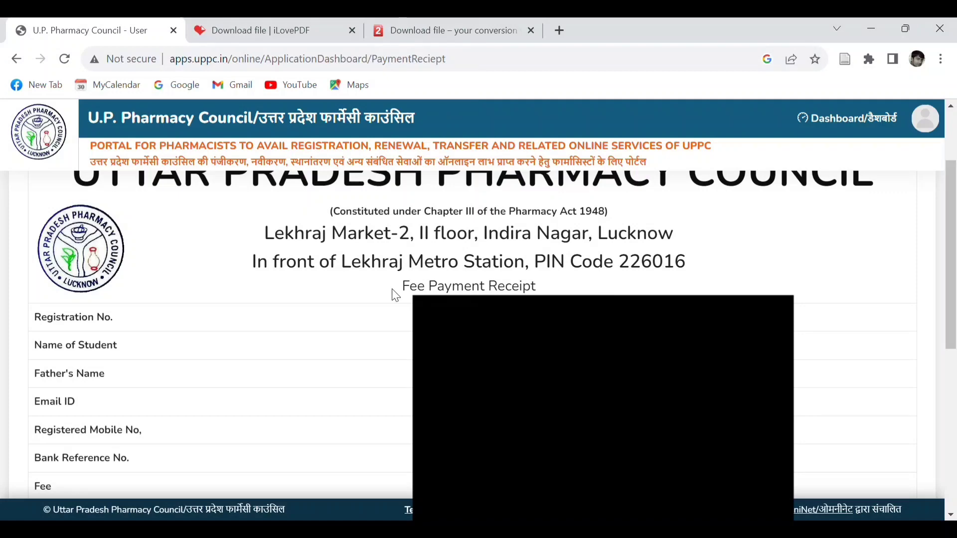
scroll(336, 329, "down", 2)
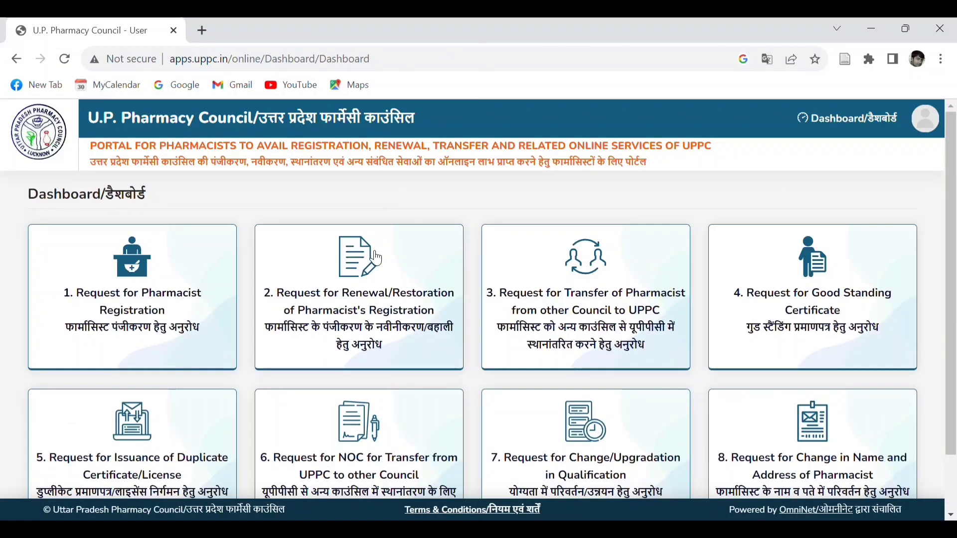
- Check the Renewal/Restoration application status, confirming Final Submission Done, fee Paid and receipt available
left_click(383, 335)
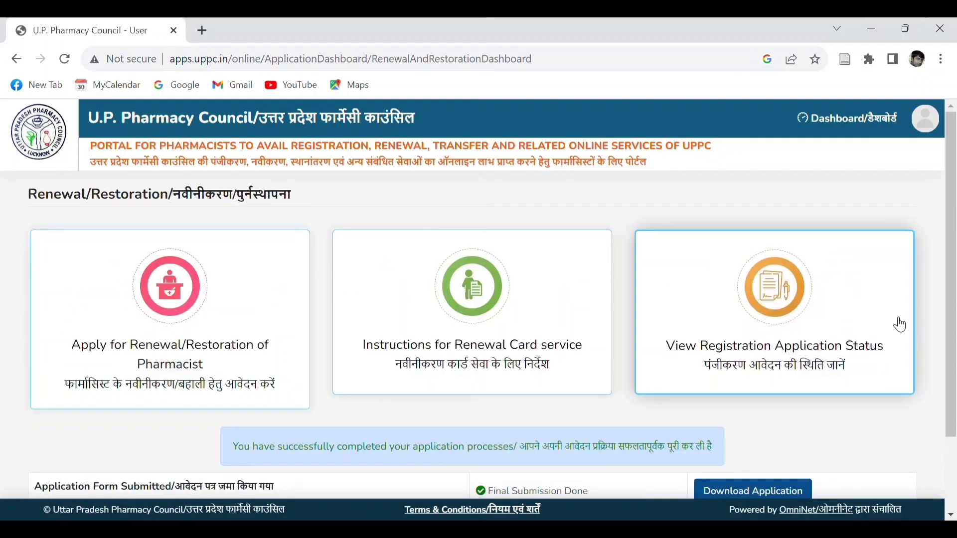
left_click(752, 305)
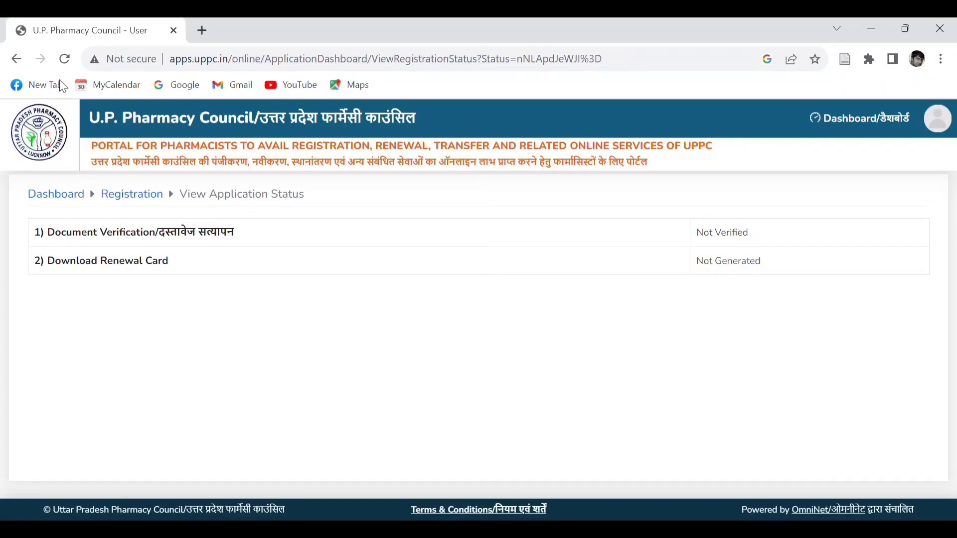
left_click(15, 59)
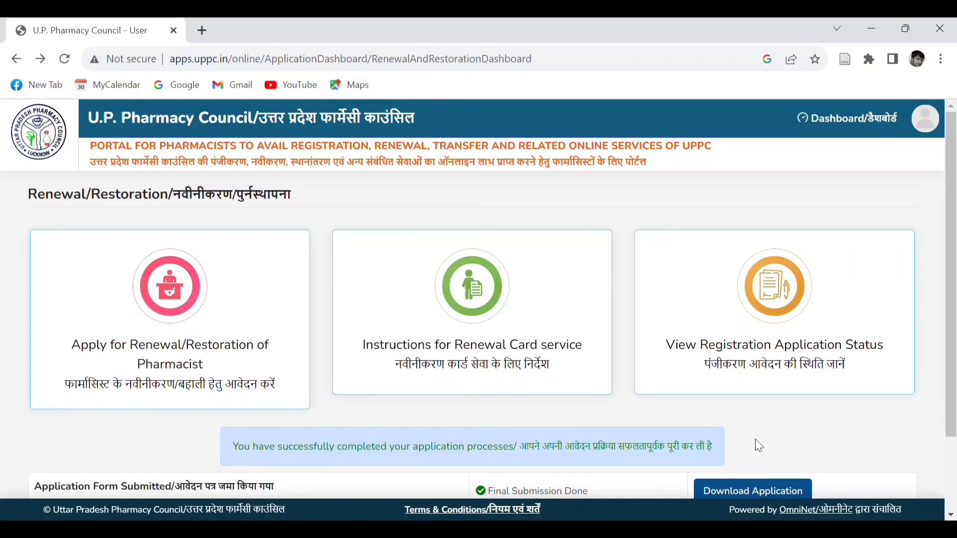
scroll(647, 425, "down", 2)
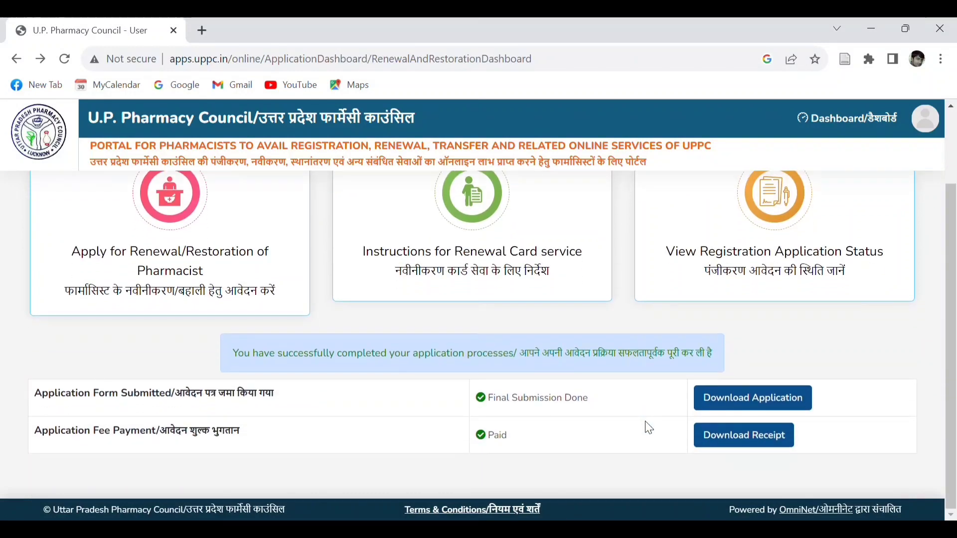